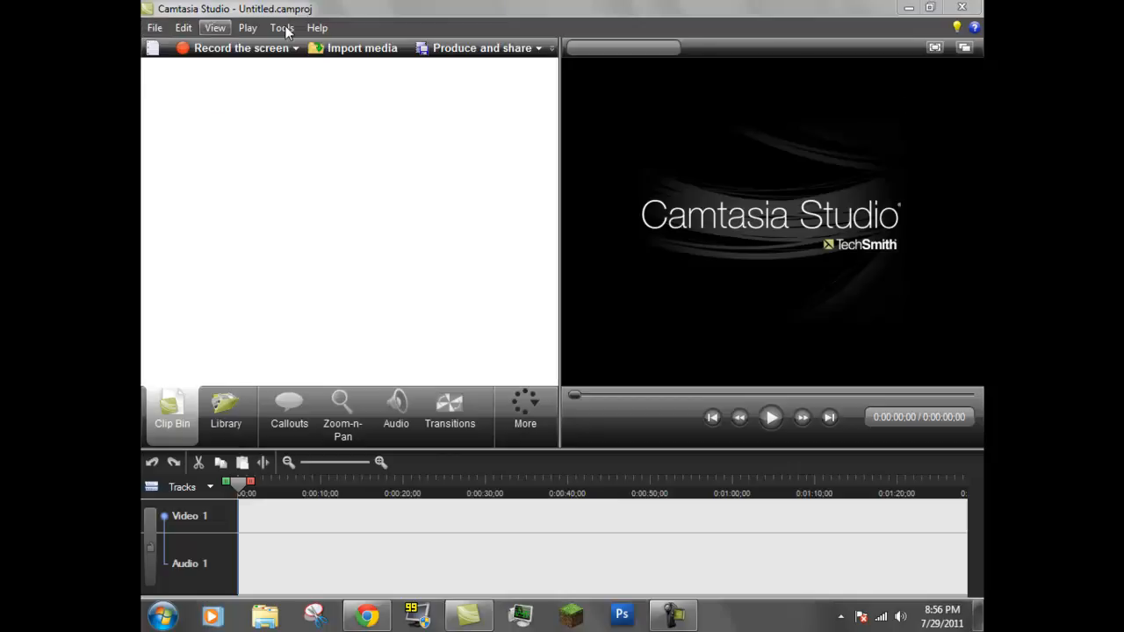
Import the capture video from the Video Storage folder into the project's media
{"action": "left_click", "coordinate": [349, 46]}
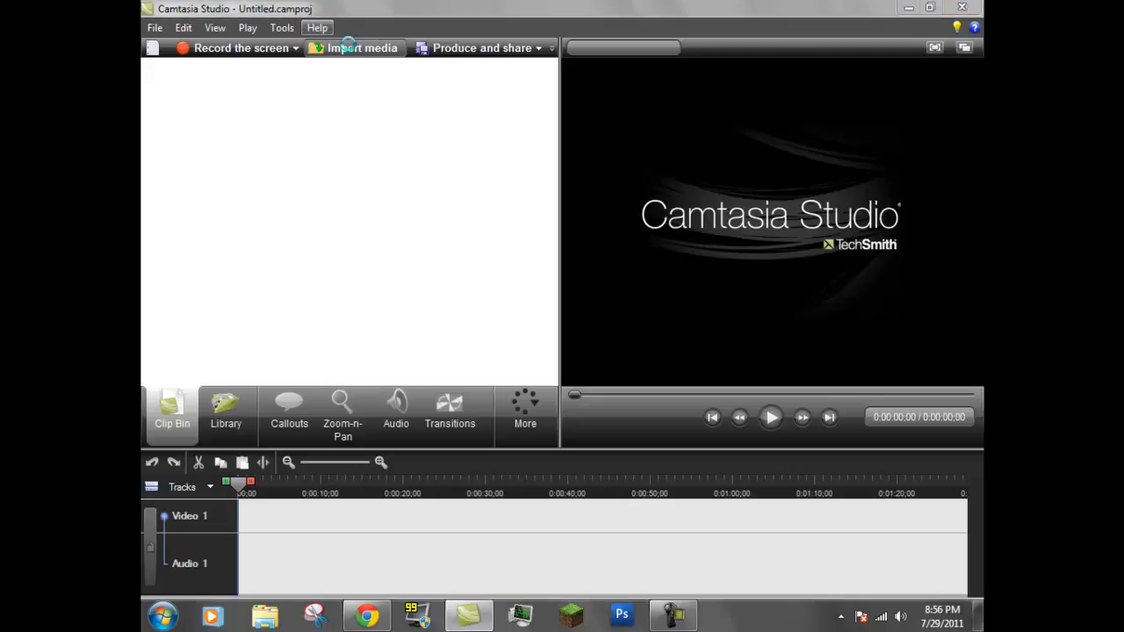
{"action": "left_click", "coordinate": [349, 45]}
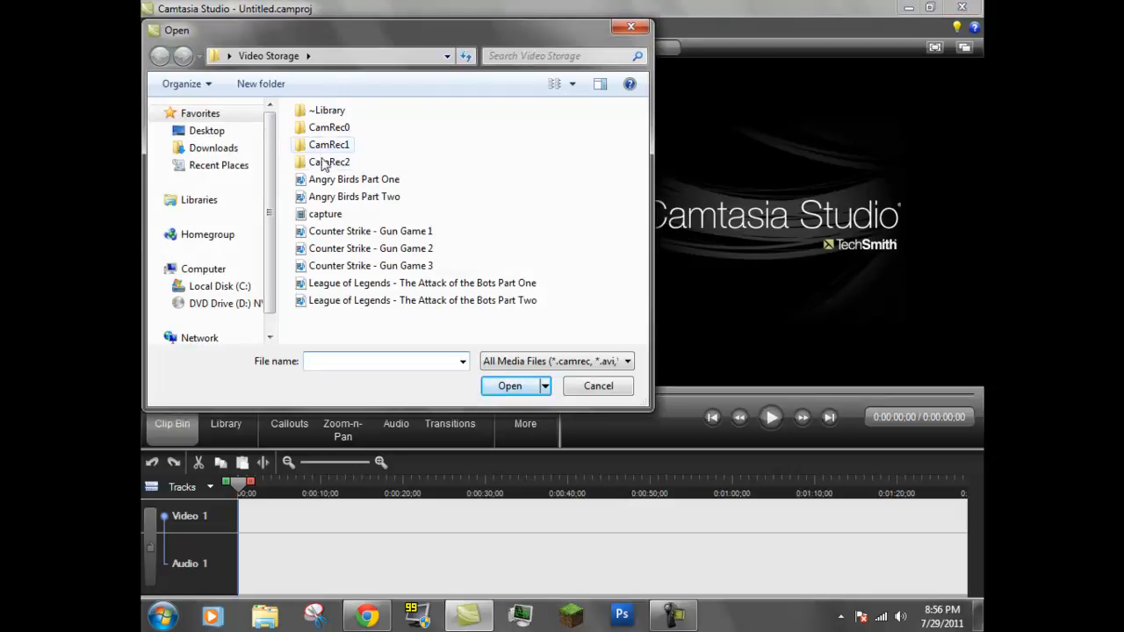
{"action": "double_click", "coordinate": [330, 146]}
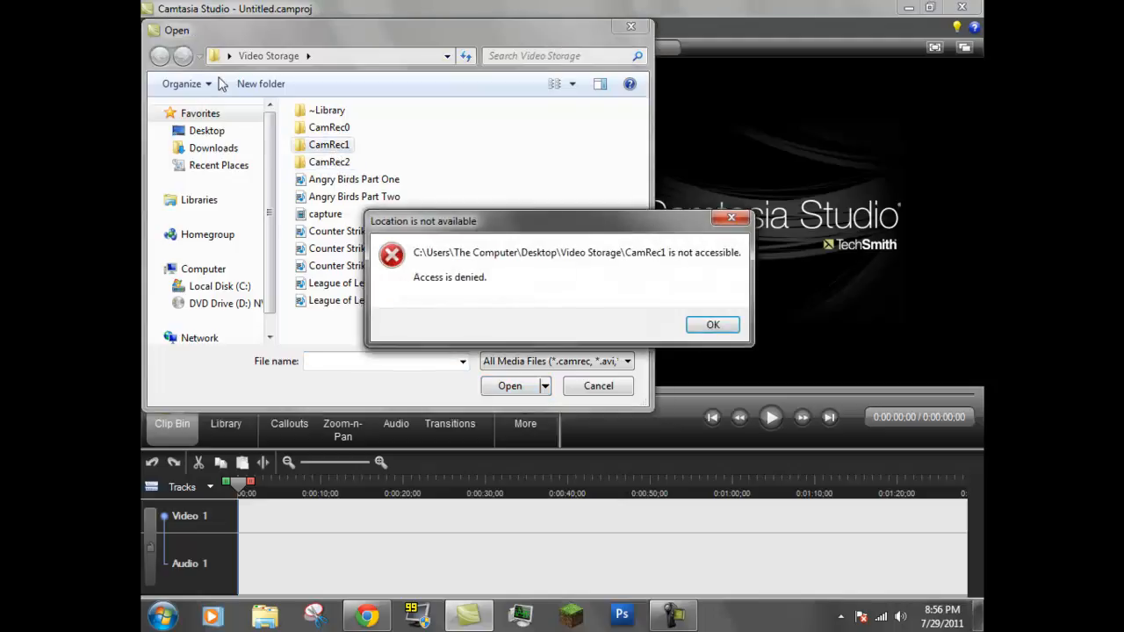
{"action": "left_click", "coordinate": [700, 327]}
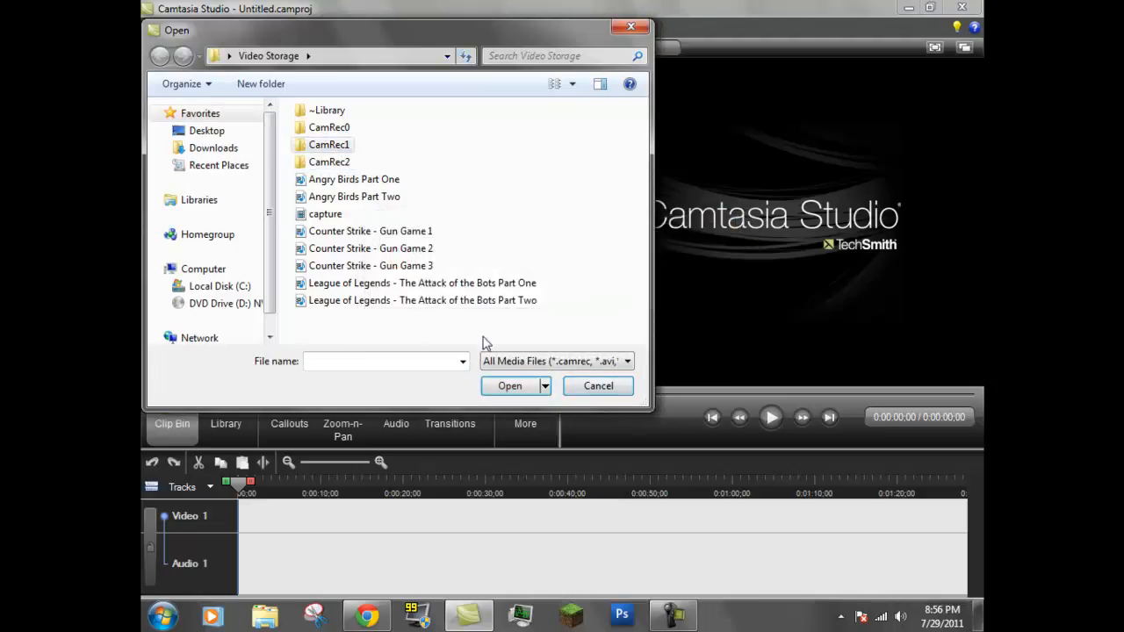
{"action": "left_click", "coordinate": [343, 220]}
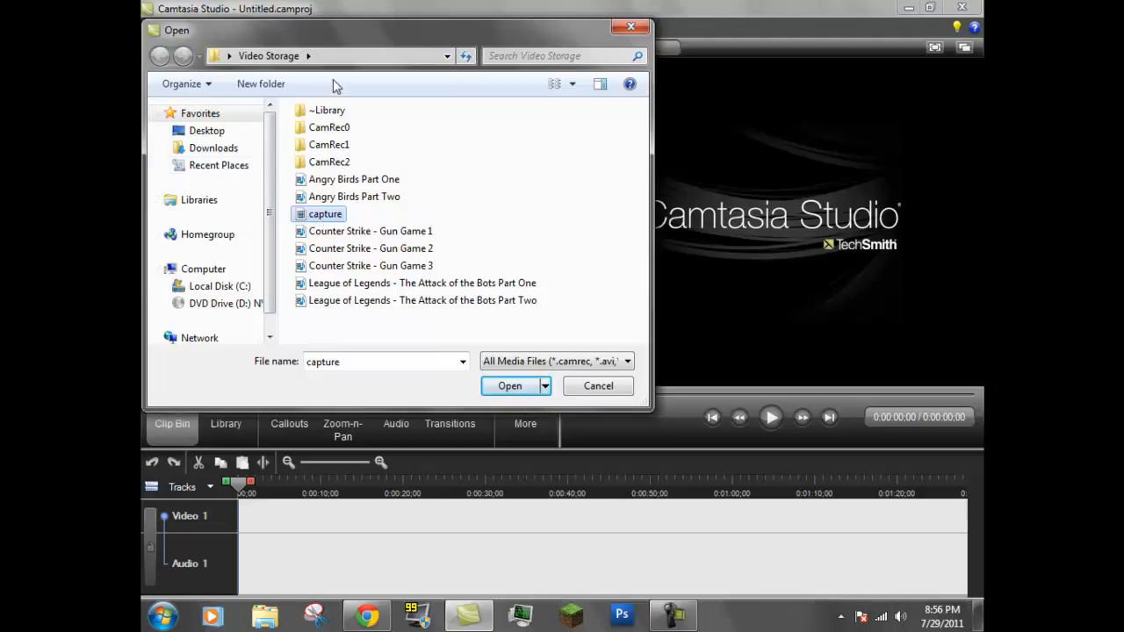
{"action": "mouse_move", "coordinate": [274, 157]}
{"action": "left_mouse_down"}
{"action": "mouse_move", "coordinate": [275, 188]}
{"action": "mouse_move", "coordinate": [275, 155]}
{"action": "left_mouse_up"}
{"action": "left_click", "coordinate": [510, 386]}
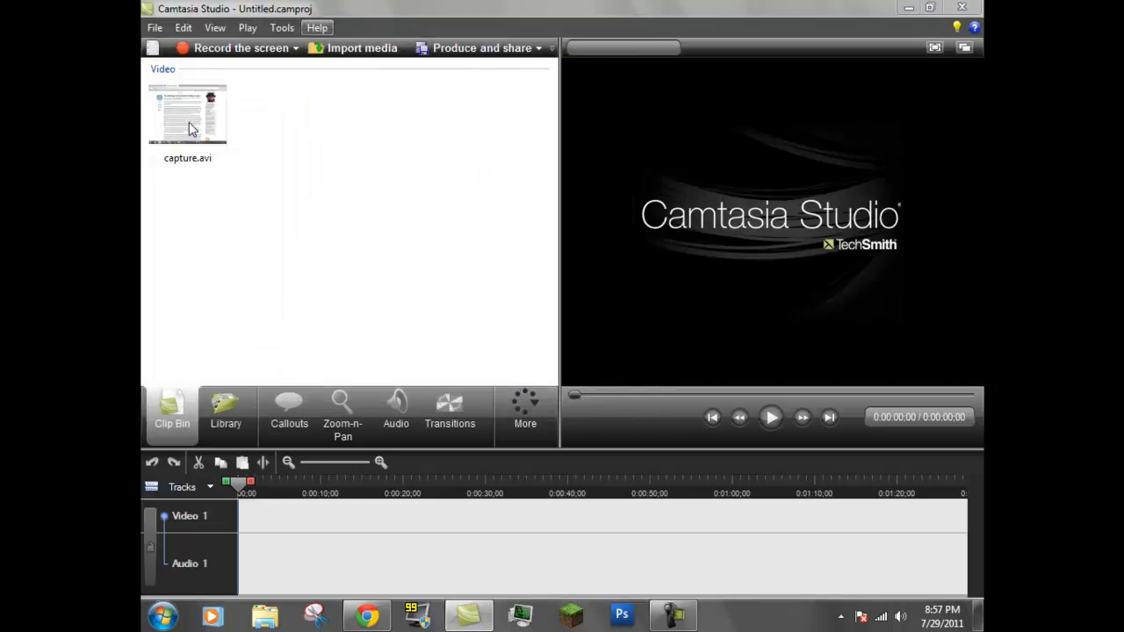
Place capture.avi at the start of the timeline and set the editing dimensions to 1024 x 768, the recording dimensions
{"action": "mouse_move", "coordinate": [189, 129]}
{"action": "left_click_drag", "start_coordinate": [188, 113], "coordinate": [275, 524]}
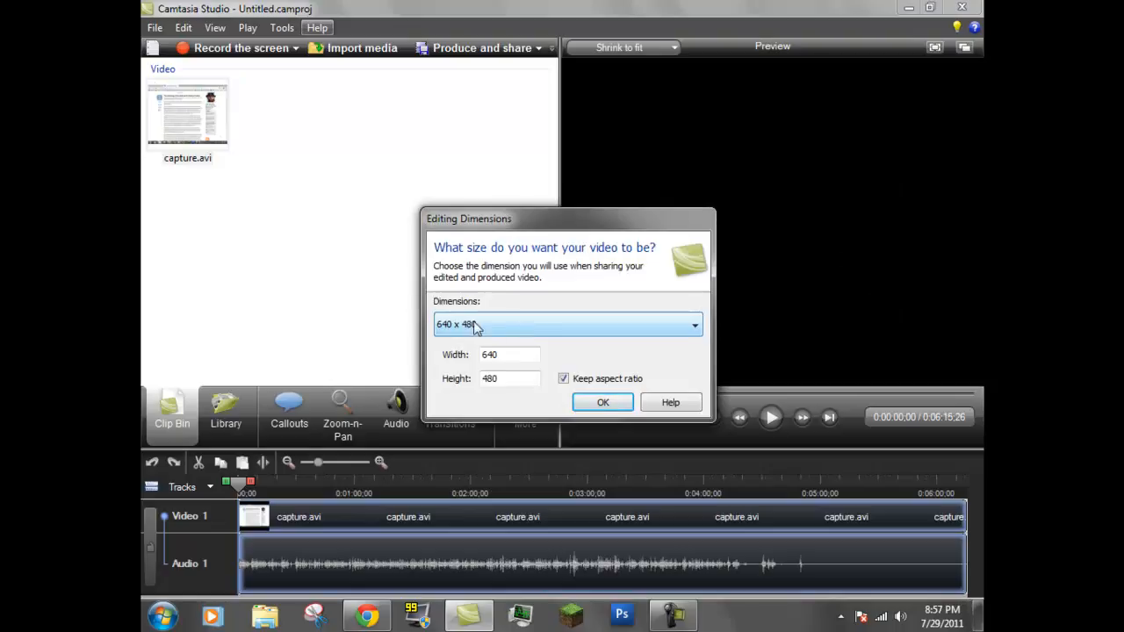
{"action": "left_click", "coordinate": [527, 335]}
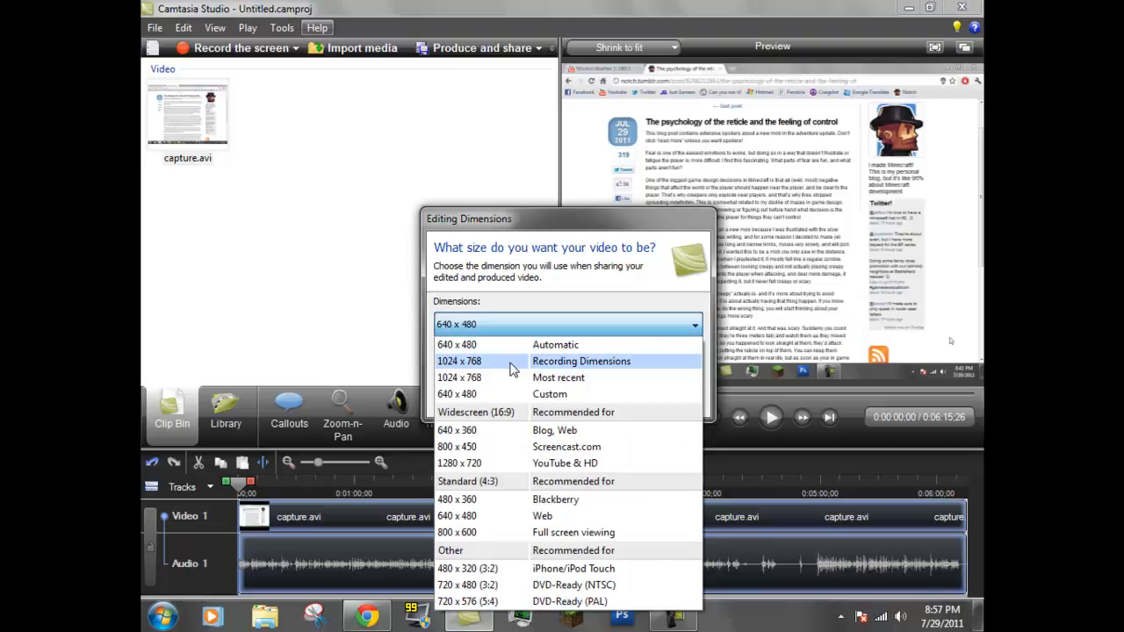
{"action": "left_click", "coordinate": [465, 367]}
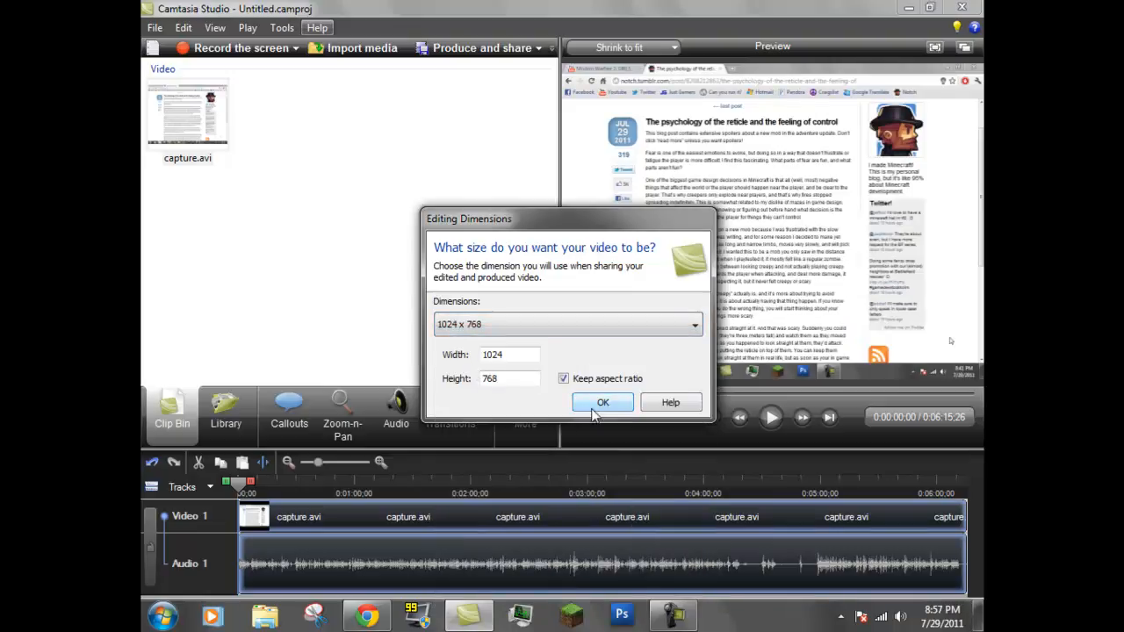
{"action": "left_click", "coordinate": [593, 410]}
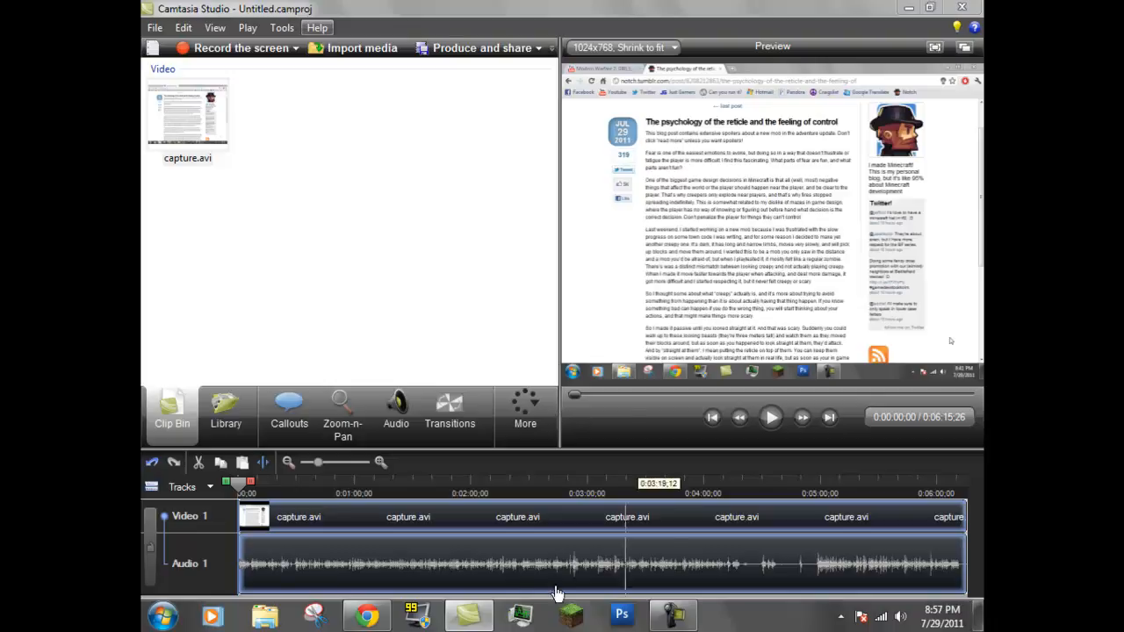
Play the first few seconds of the timeline in the preview and pause playback
{"action": "left_click_drag", "start_coordinate": [319, 463], "coordinate": [293, 463]}
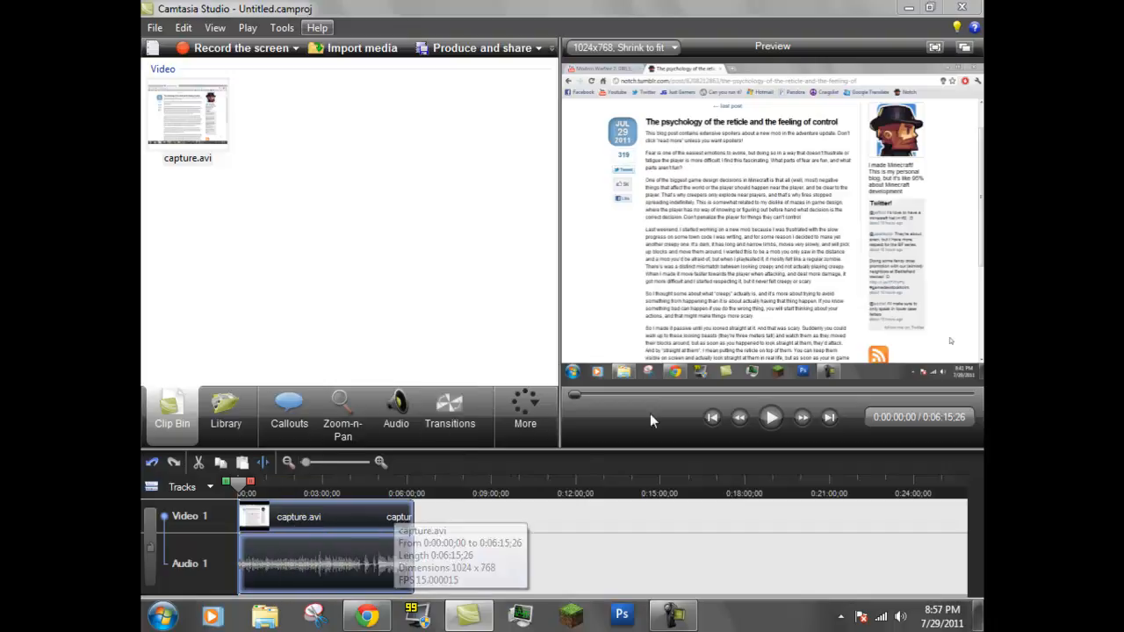
{"action": "left_click", "coordinate": [773, 422]}
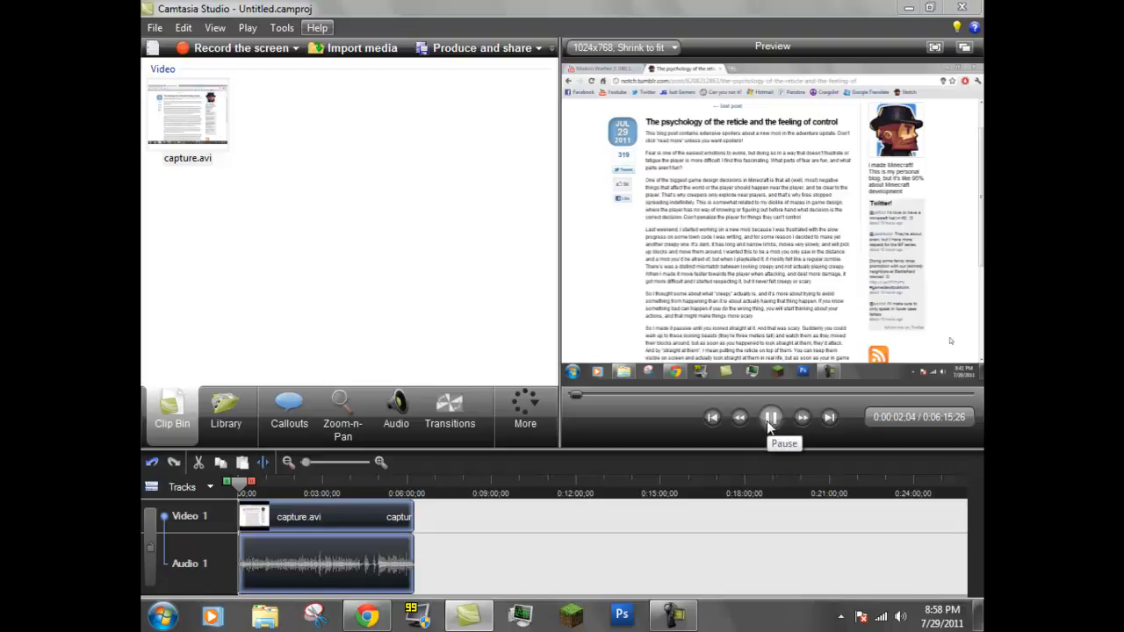
{"action": "left_click", "coordinate": [772, 419]}
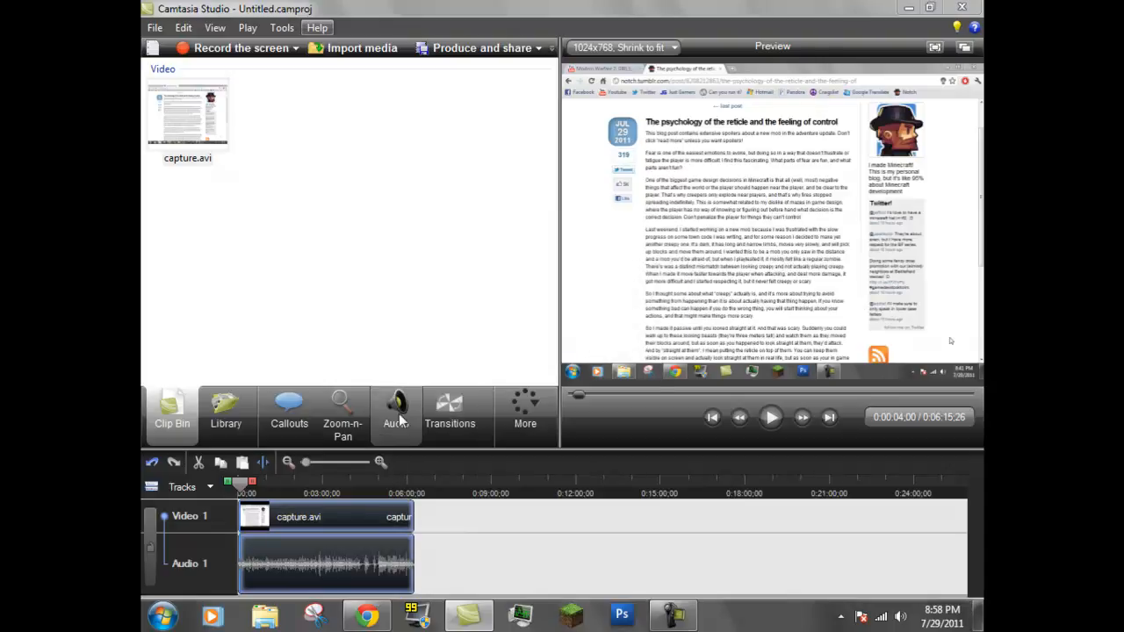
Adjust the volume of the capture.avi clip with the audio editing tools, finishing at about 104%
{"action": "mouse_move", "coordinate": [399, 414]}
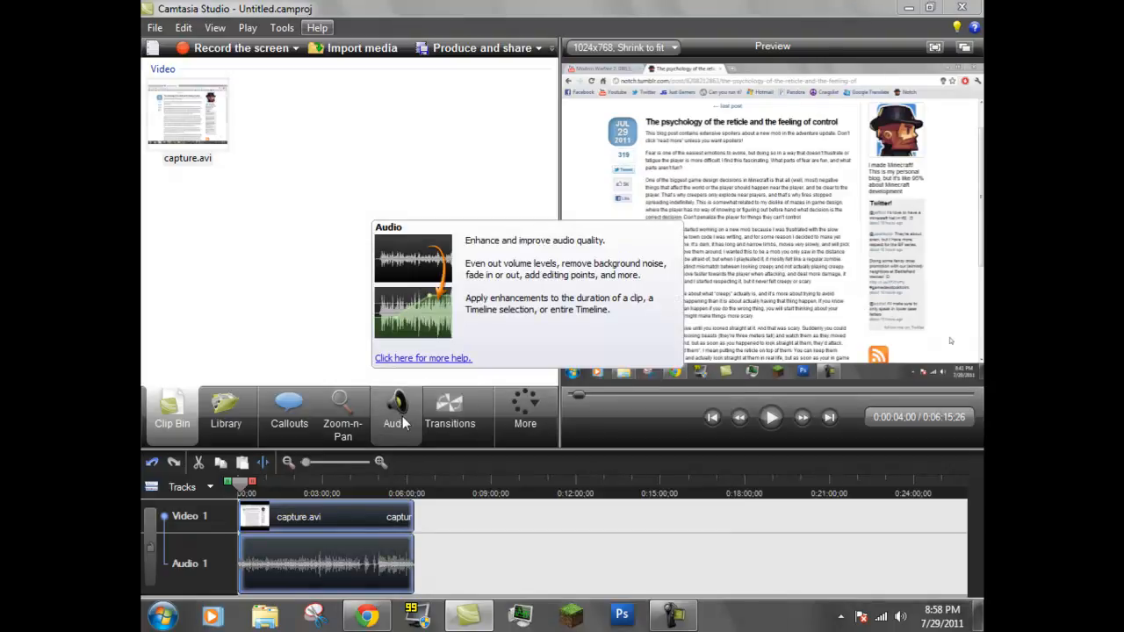
{"action": "left_click", "coordinate": [402, 417]}
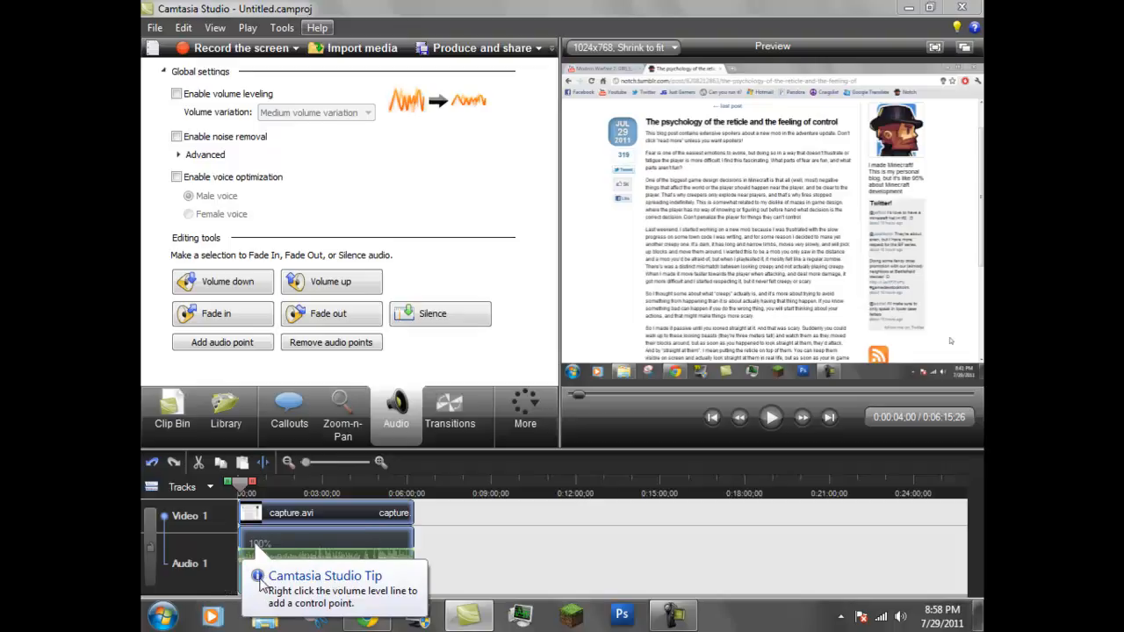
{"action": "left_click", "coordinate": [354, 584]}
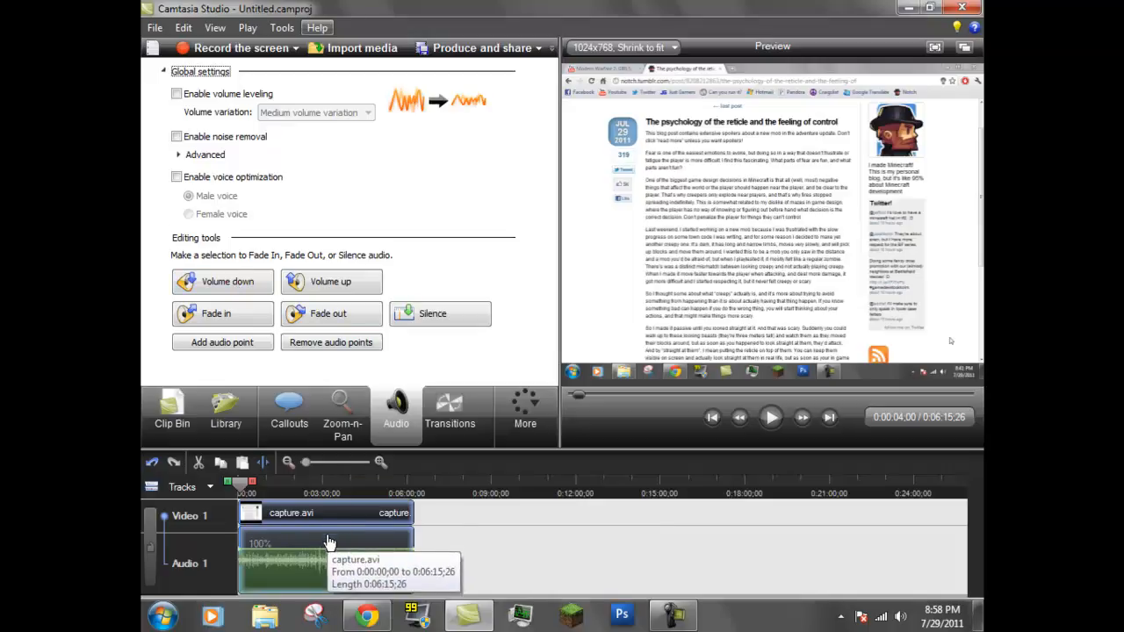
{"action": "left_click", "coordinate": [230, 283]}
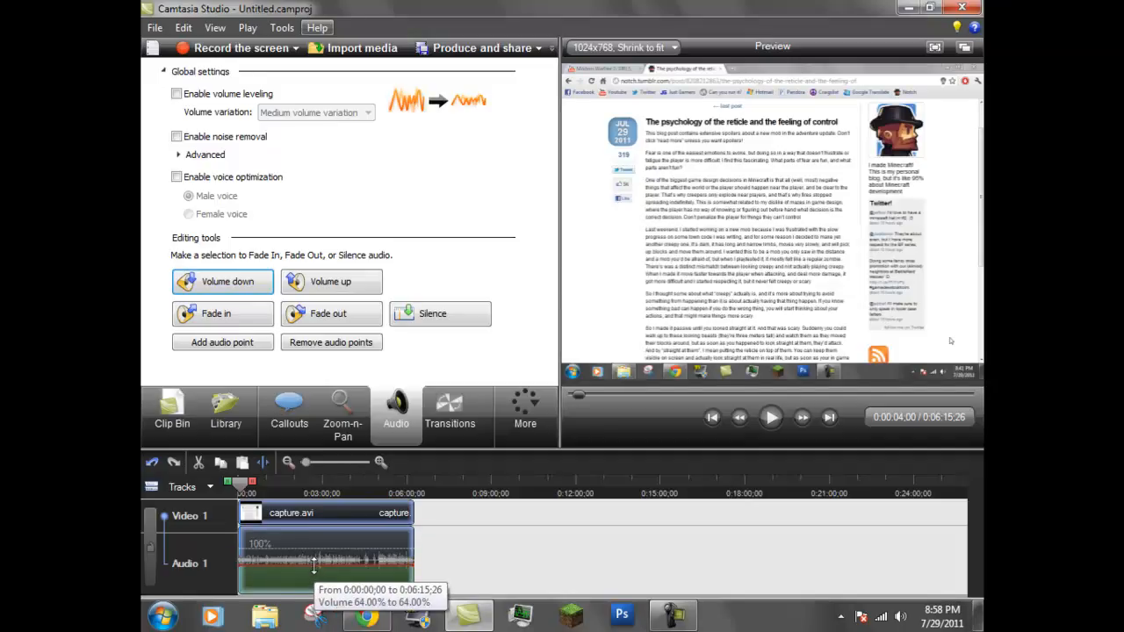
{"action": "left_click", "coordinate": [323, 284]}
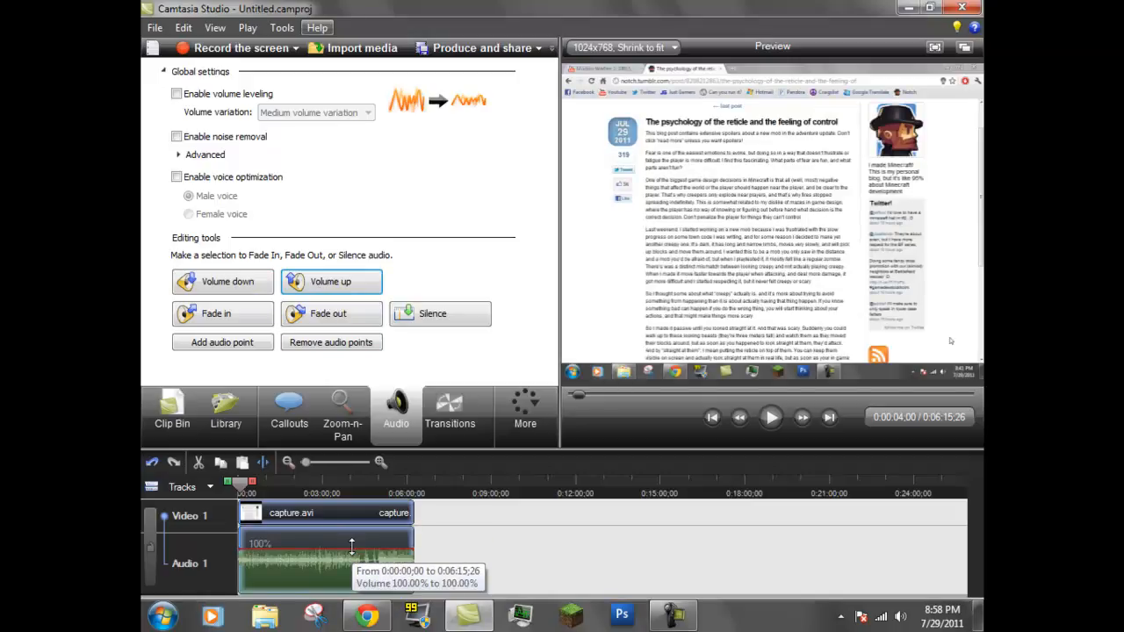
{"action": "left_click_drag", "start_coordinate": [351, 547], "coordinate": [355, 545]}
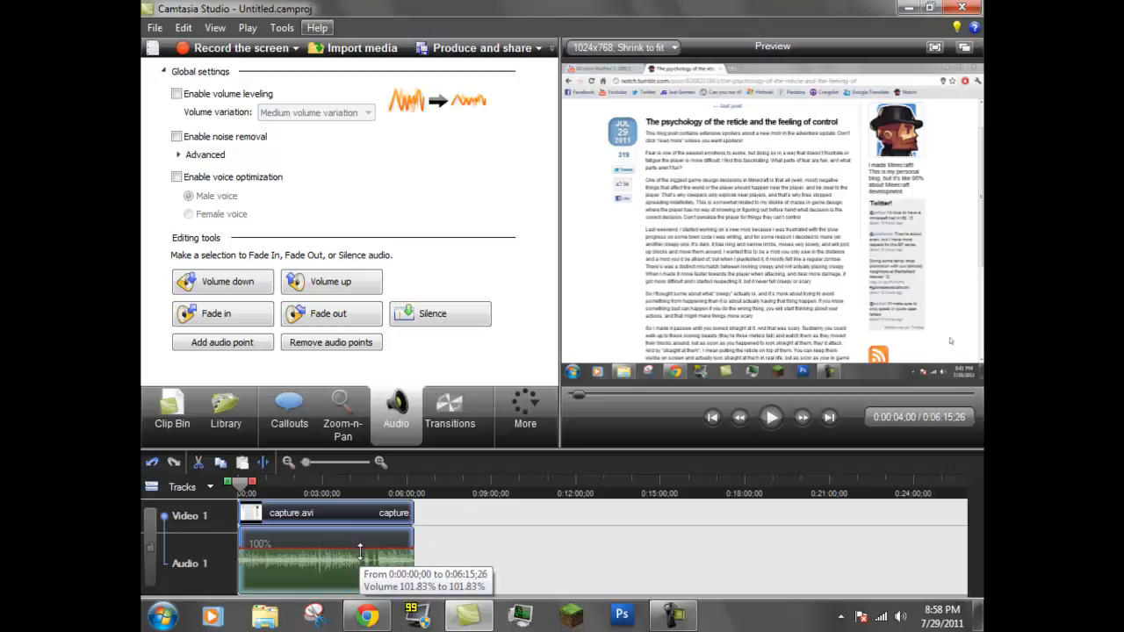
{"action": "left_click_drag", "start_coordinate": [357, 551], "coordinate": [361, 559]}
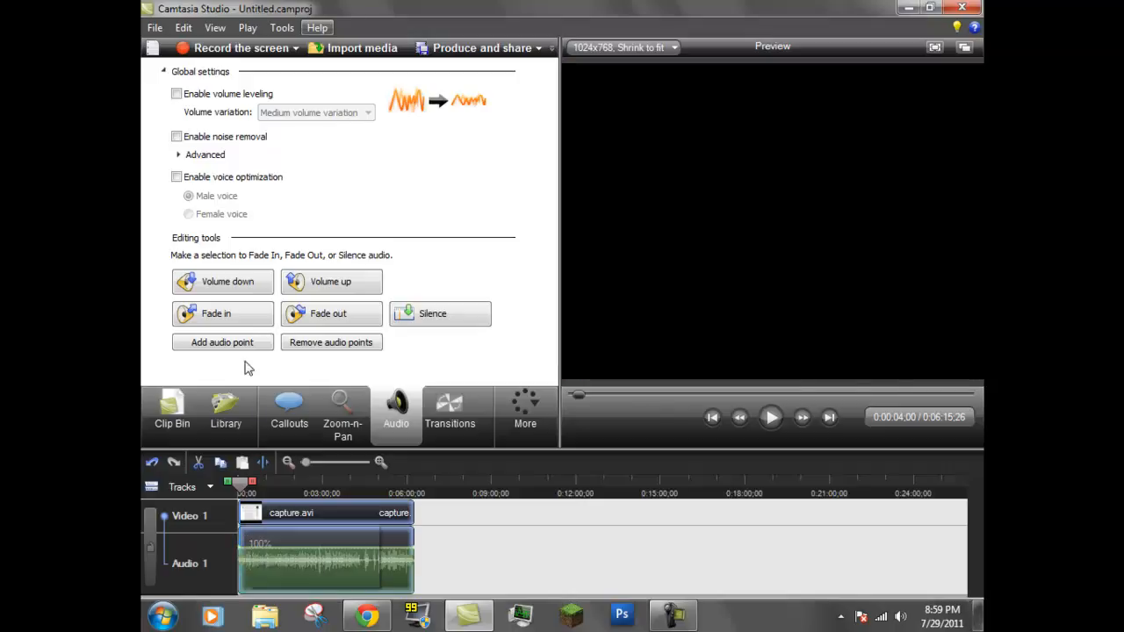
Try a fade-in on the capture.avi audio, examine its volume curve and undo it
{"action": "left_click", "coordinate": [246, 318]}
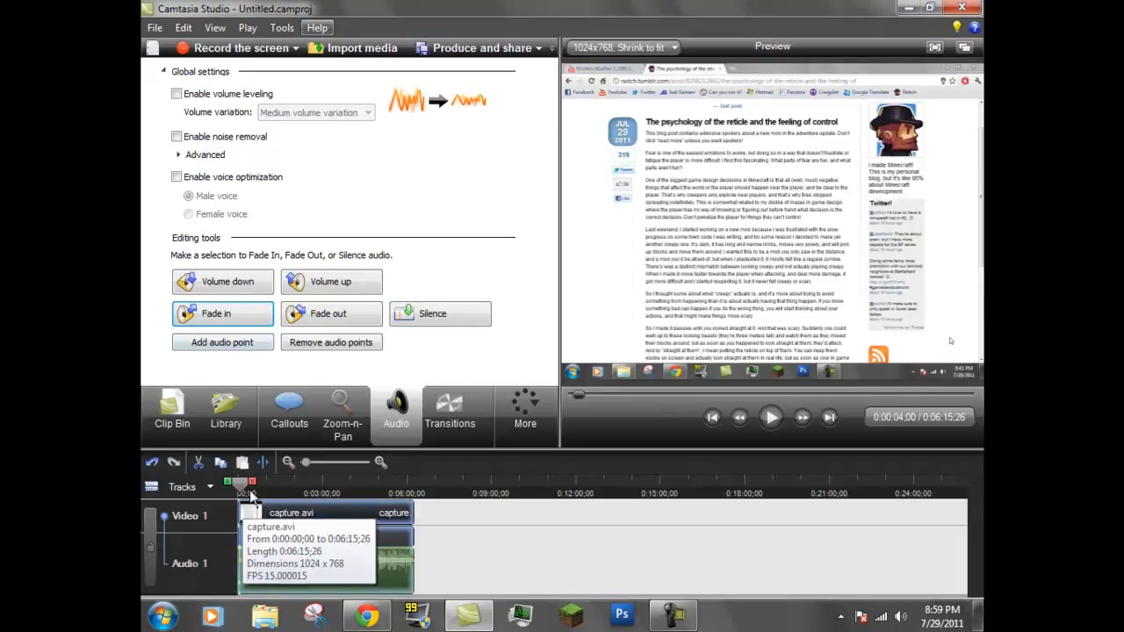
{"action": "left_click_drag", "start_coordinate": [303, 463], "coordinate": [341, 463]}
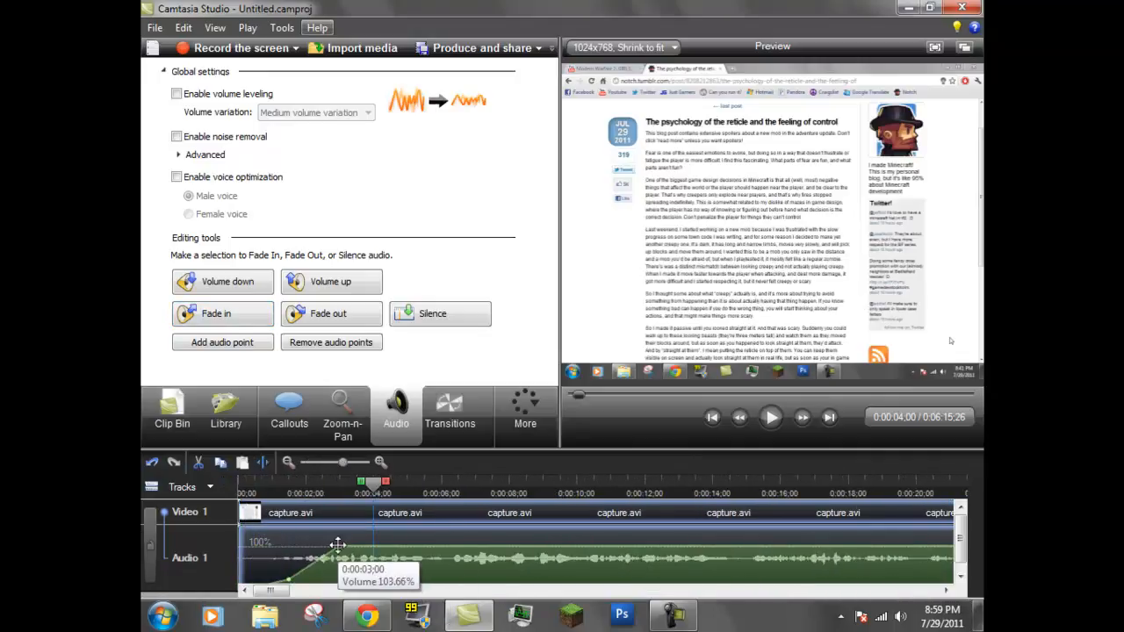
{"action": "left_click", "coordinate": [184, 27]}
{"action": "left_click", "coordinate": [209, 50]}
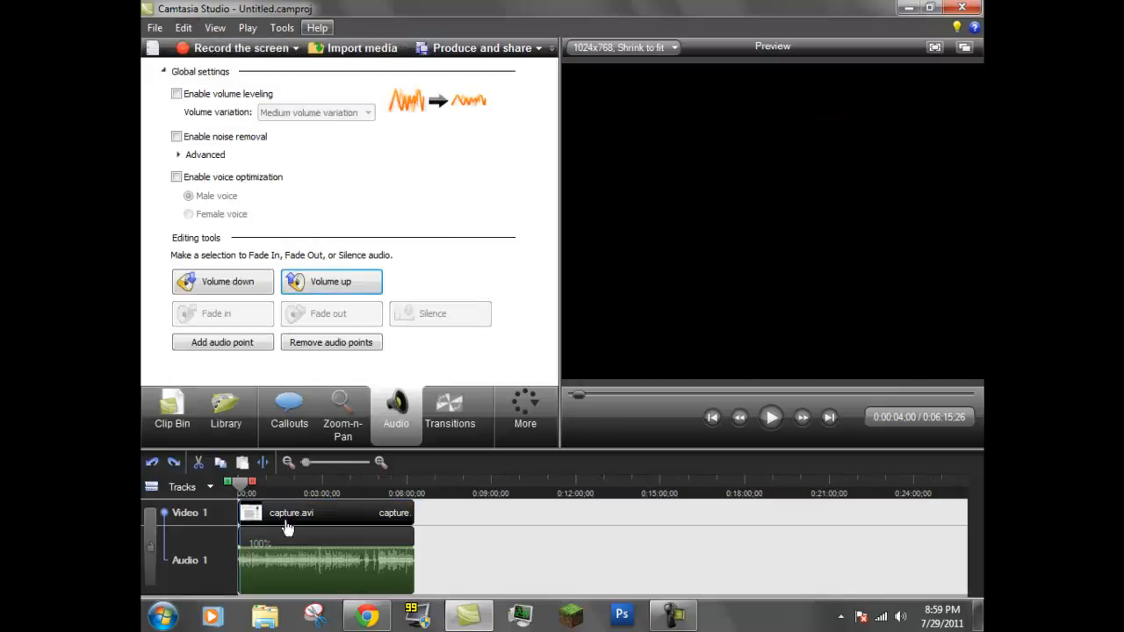
Apply a fade-in at the beginning of the capture.avi audio track
{"action": "left_click_drag", "start_coordinate": [309, 464], "coordinate": [339, 466]}
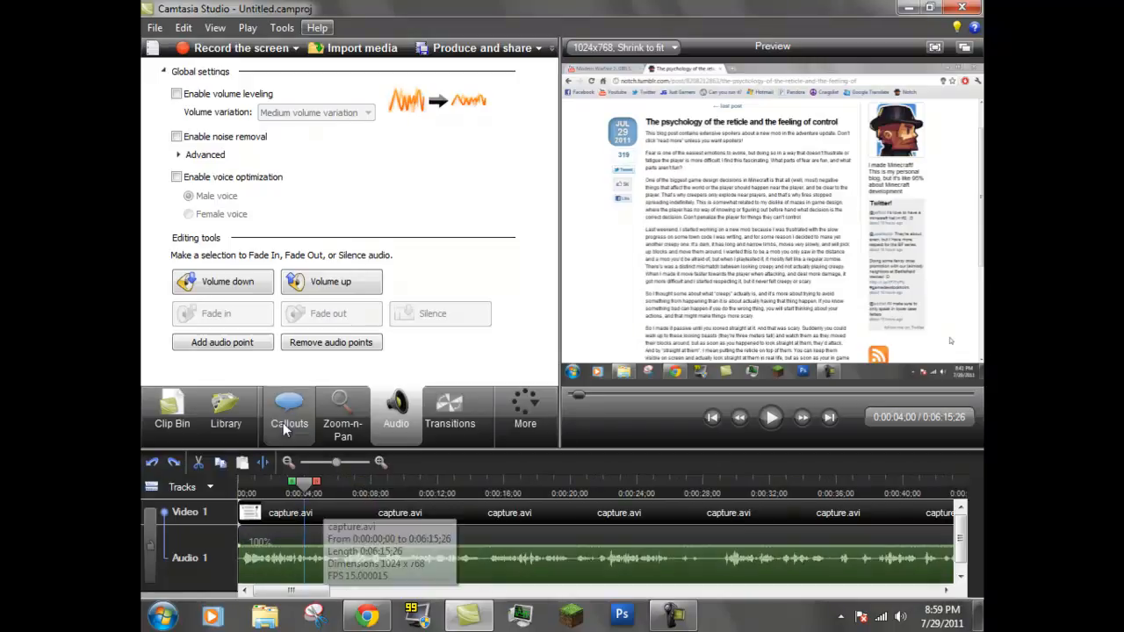
{"action": "left_click_drag", "start_coordinate": [259, 546], "coordinate": [318, 548]}
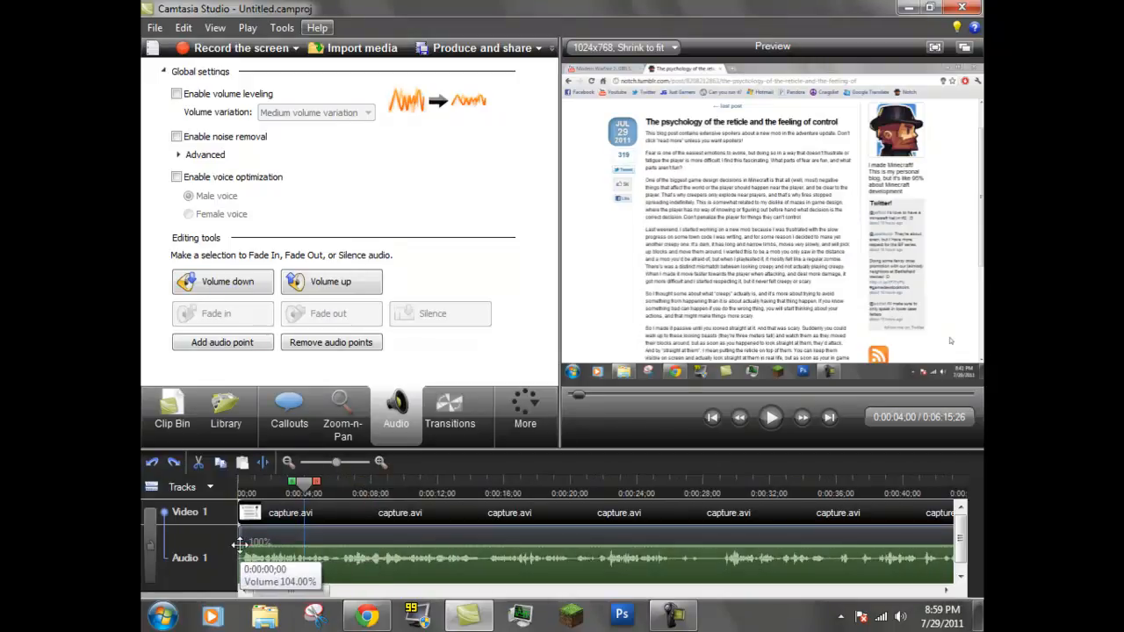
{"action": "left_click", "coordinate": [227, 314]}
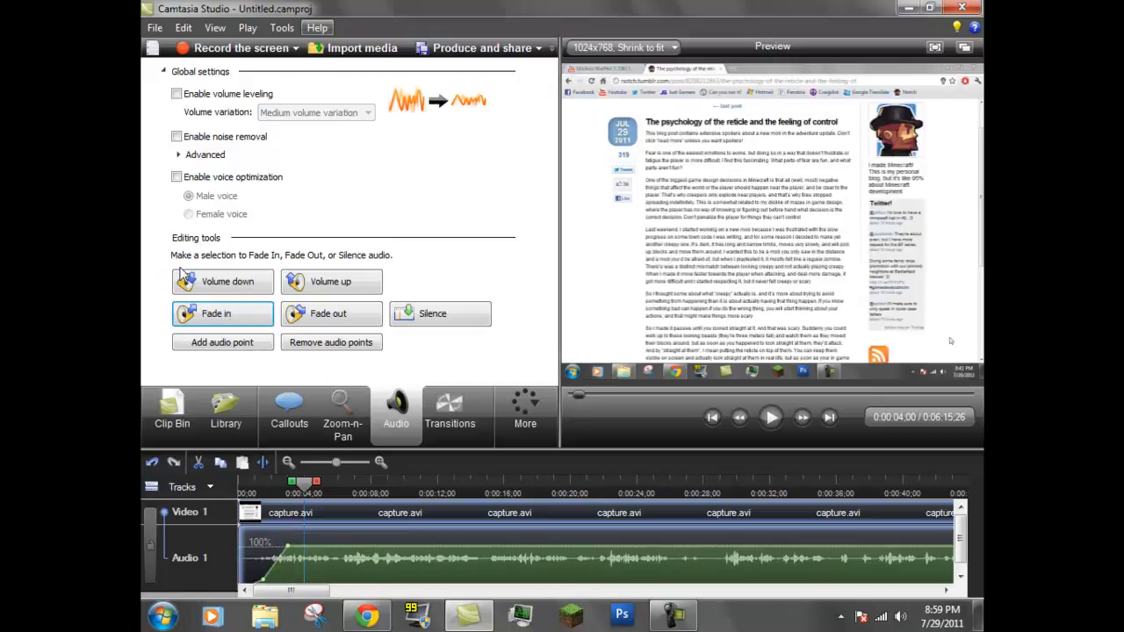
Apply a fade-out to the capture.avi audio and examine the volume curve toward the clip's end
{"action": "left_click_drag", "start_coordinate": [333, 460], "coordinate": [308, 463]}
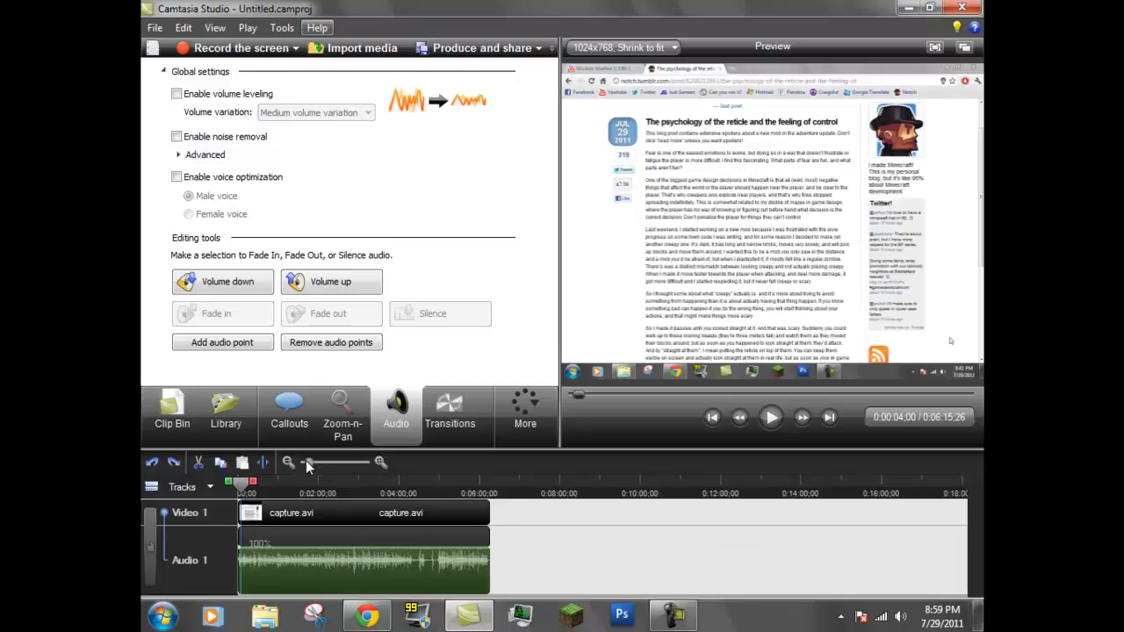
{"action": "left_click", "coordinate": [484, 546]}
{"action": "left_click", "coordinate": [332, 314]}
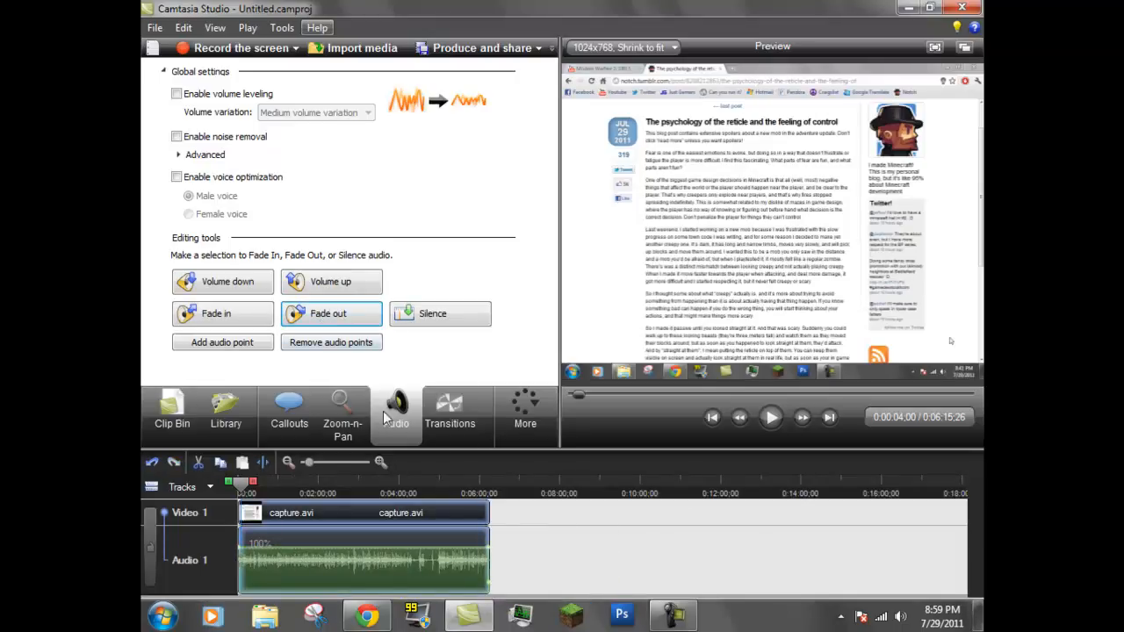
{"action": "left_click", "coordinate": [313, 462]}
{"action": "left_click", "coordinate": [334, 462]}
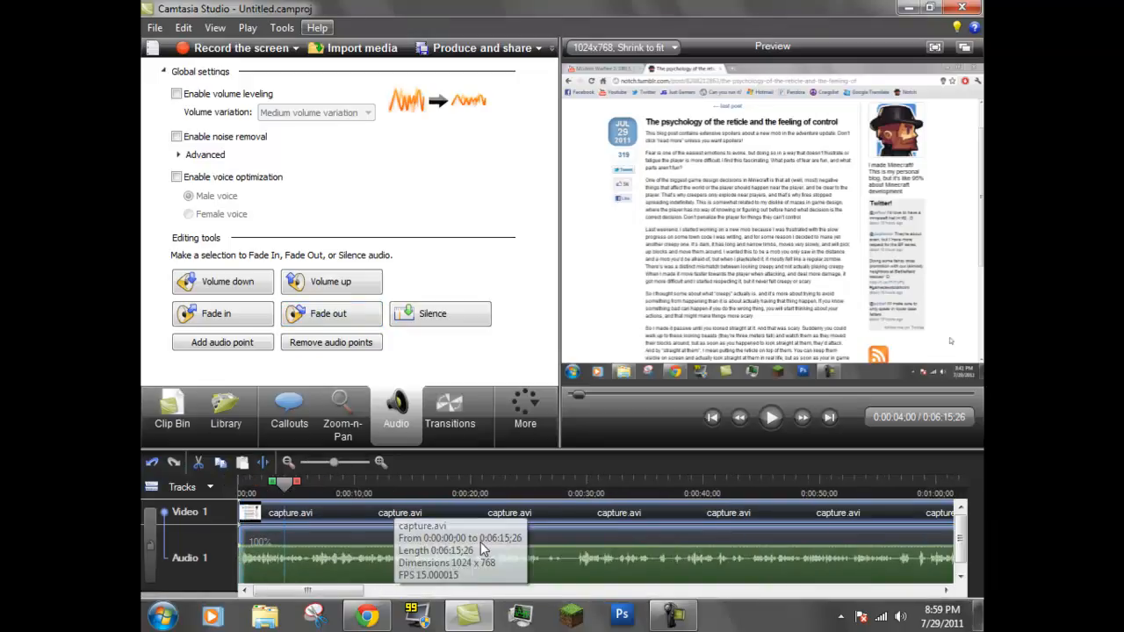
{"action": "left_click_drag", "start_coordinate": [354, 591], "coordinate": [977, 597]}
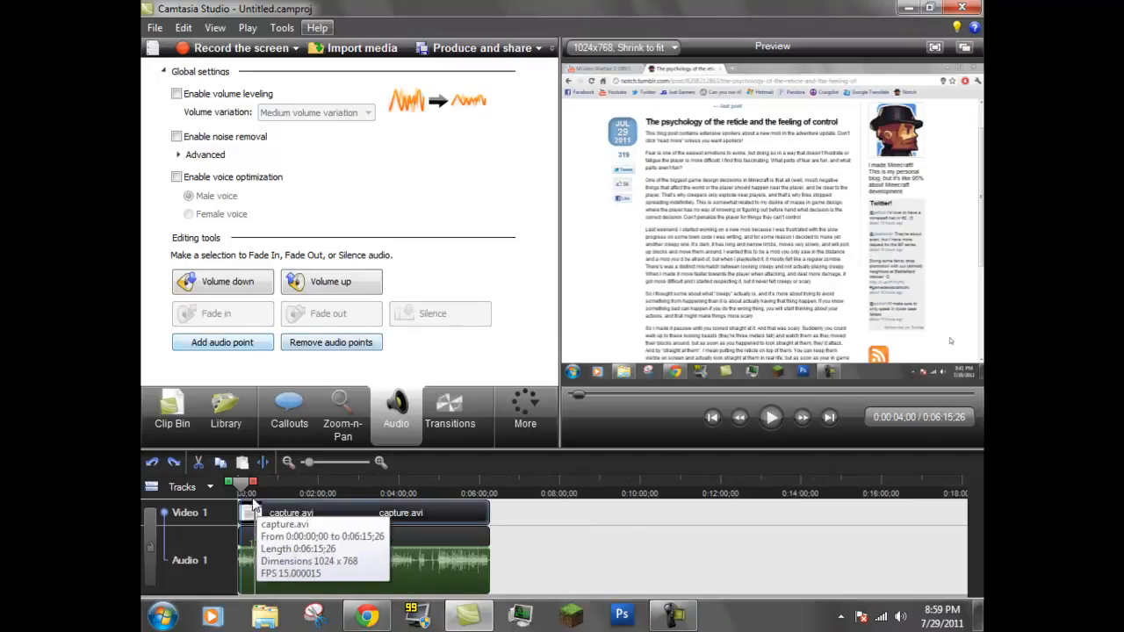
Select the capture.avi section from about 0:02:28 to 0:02:38, then lower its audio volume and raise it again
{"action": "left_click", "coordinate": [274, 484]}
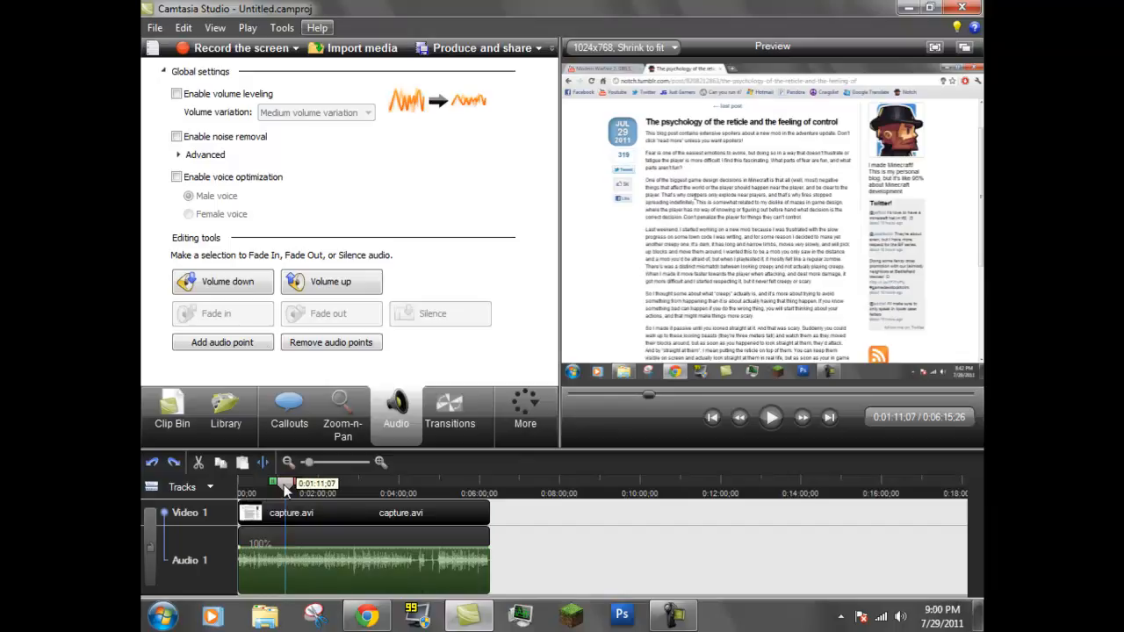
{"action": "left_click_drag", "start_coordinate": [296, 492], "coordinate": [299, 490]}
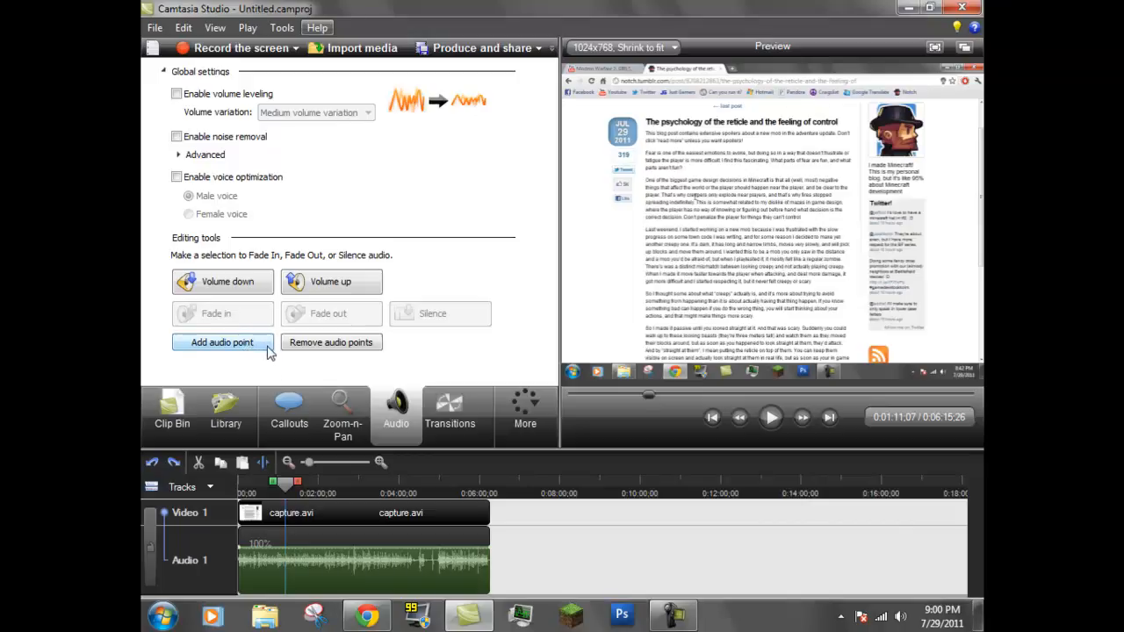
{"action": "left_click_drag", "start_coordinate": [291, 489], "coordinate": [316, 464]}
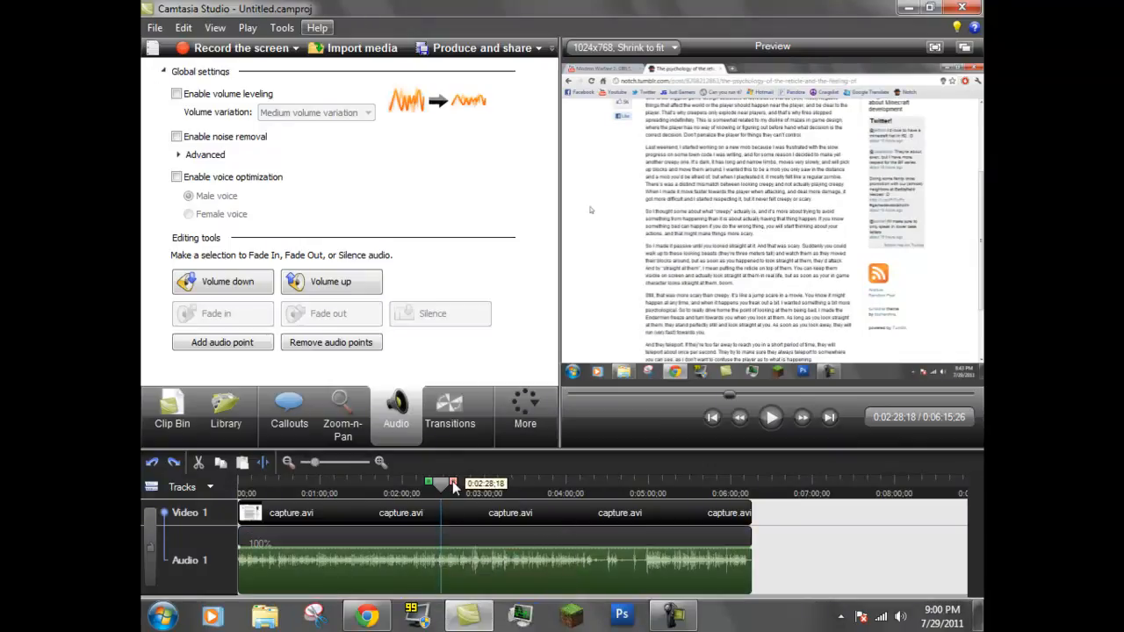
{"action": "mouse_move", "coordinate": [454, 488]}
{"action": "left_mouse_down"}
{"action": "mouse_move", "coordinate": [527, 487]}
{"action": "mouse_move", "coordinate": [467, 488]}
{"action": "left_mouse_up"}
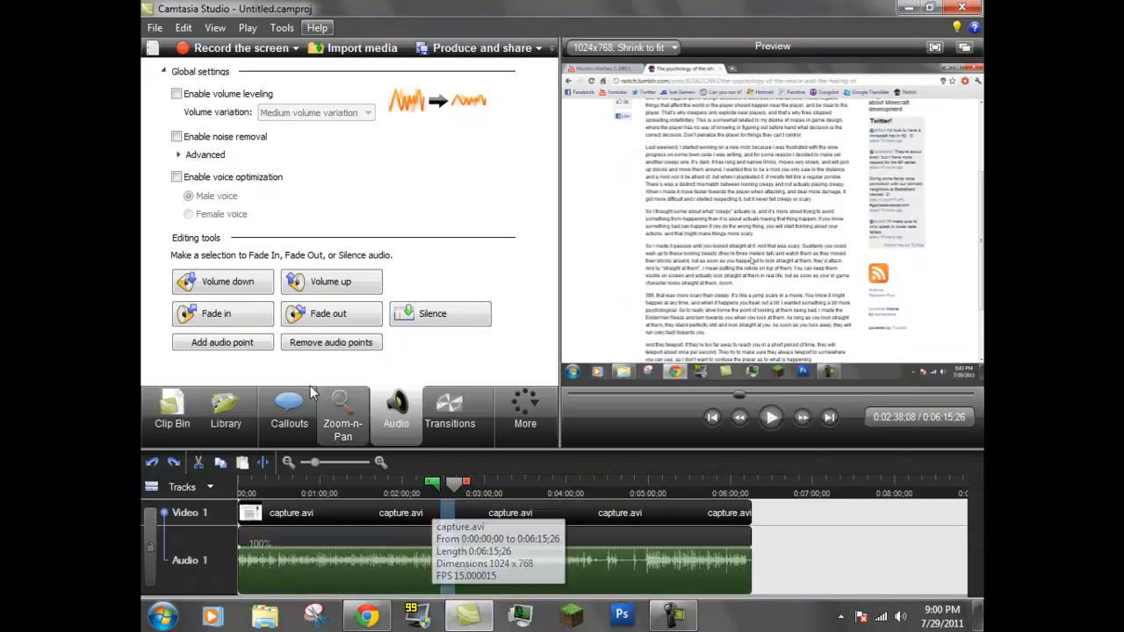
{"action": "left_click", "coordinate": [254, 286]}
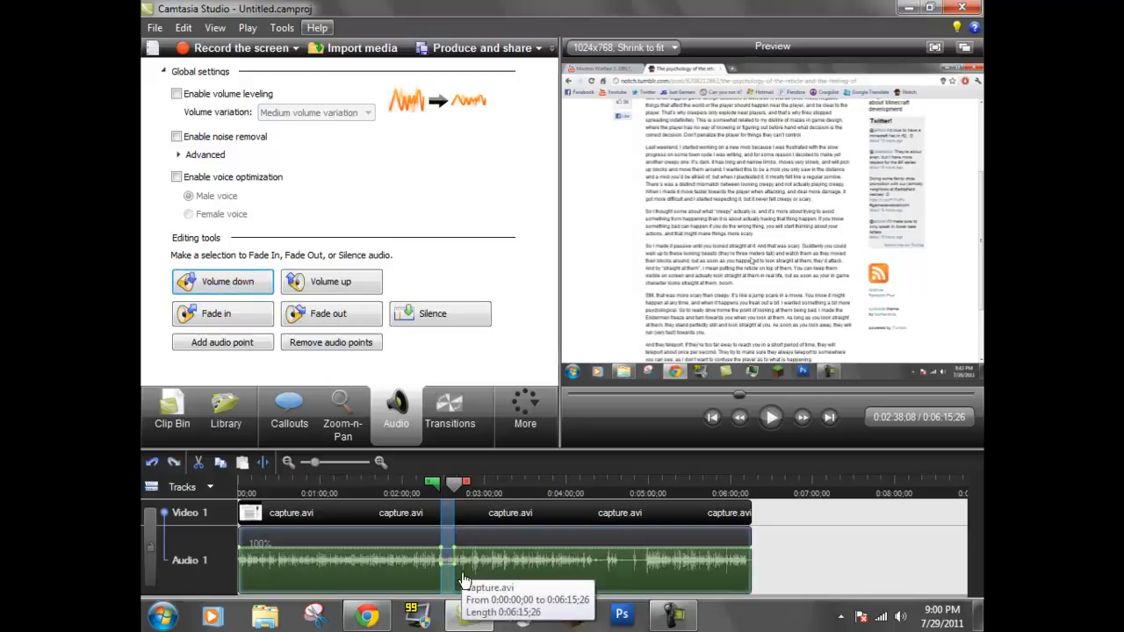
{"action": "left_click", "coordinate": [330, 281]}
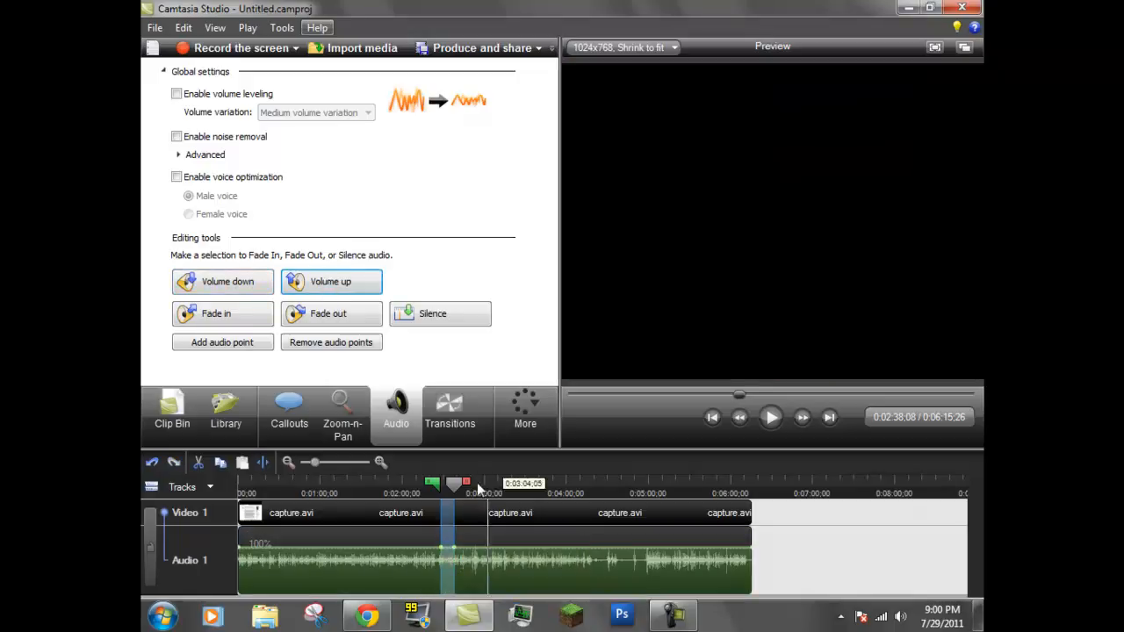
Try splitting the capture.avi clip at 0:03:21;23 and undo the split
{"action": "left_click_drag", "start_coordinate": [451, 487], "coordinate": [247, 490]}
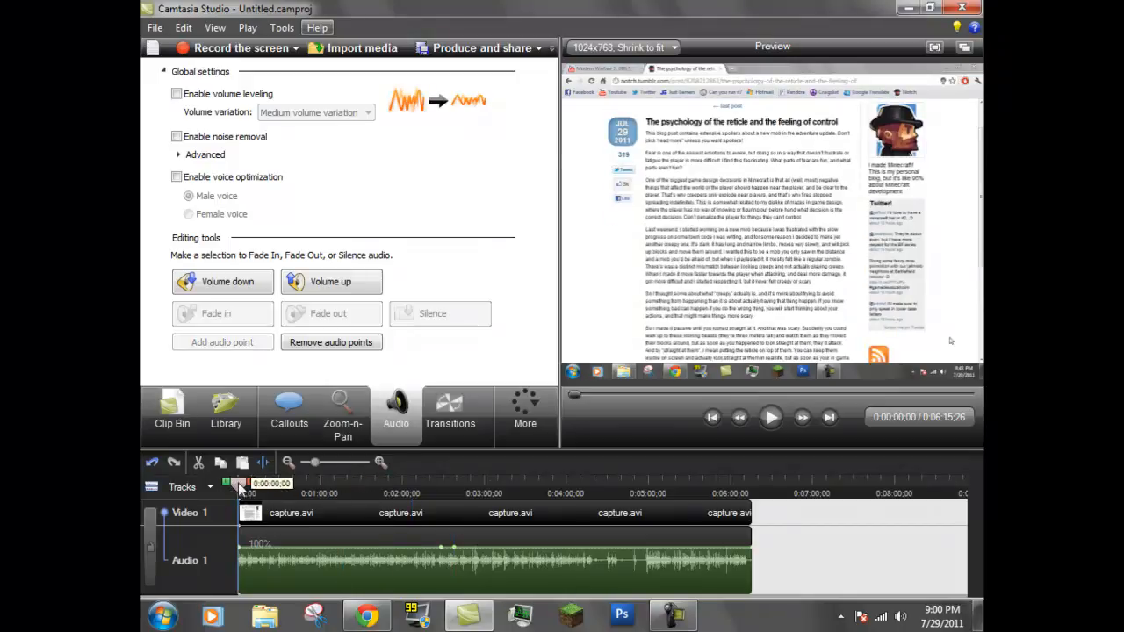
{"action": "mouse_move", "coordinate": [260, 485]}
{"action": "left_mouse_down"}
{"action": "mouse_move", "coordinate": [380, 485]}
{"action": "mouse_move", "coordinate": [253, 492]}
{"action": "left_mouse_up"}
{"action": "mouse_move", "coordinate": [315, 462]}
{"action": "left_mouse_down"}
{"action": "mouse_move", "coordinate": [295, 462]}
{"action": "mouse_move", "coordinate": [322, 463]}
{"action": "left_mouse_up"}
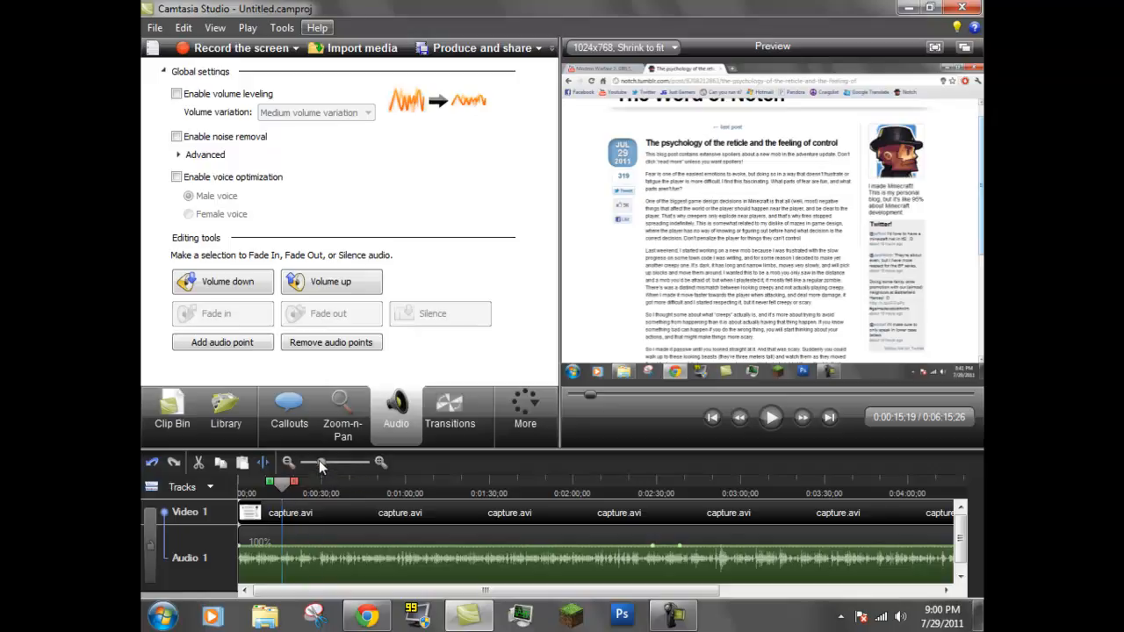
{"action": "left_click_drag", "start_coordinate": [318, 462], "coordinate": [303, 462]}
{"action": "left_click_drag", "start_coordinate": [245, 489], "coordinate": [332, 486]}
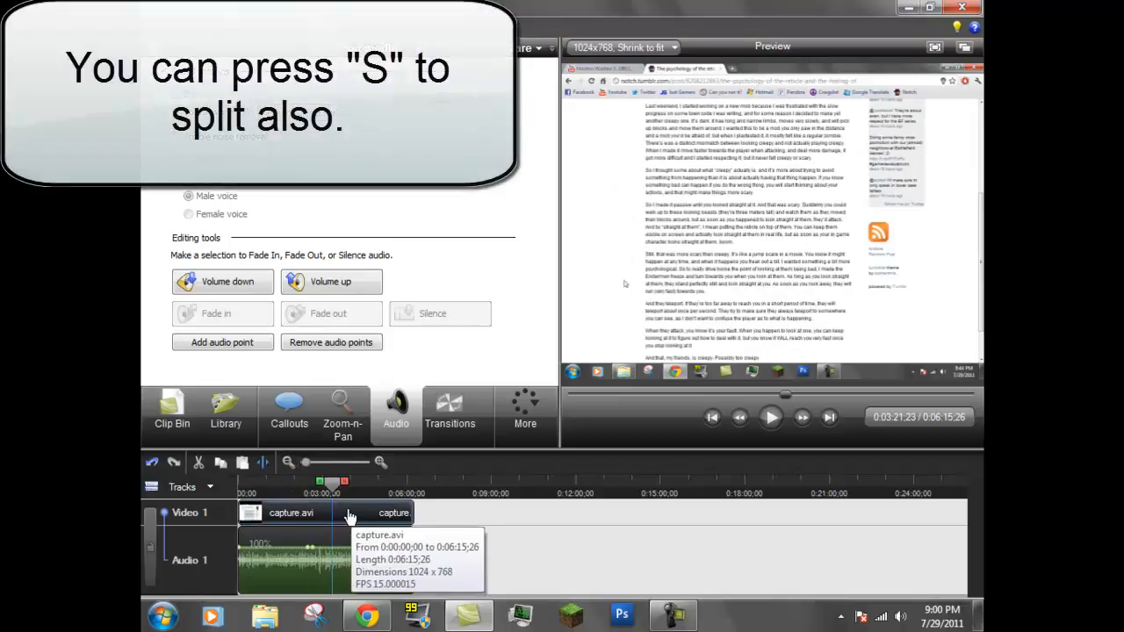
{"action": "right_click", "coordinate": [339, 516]}
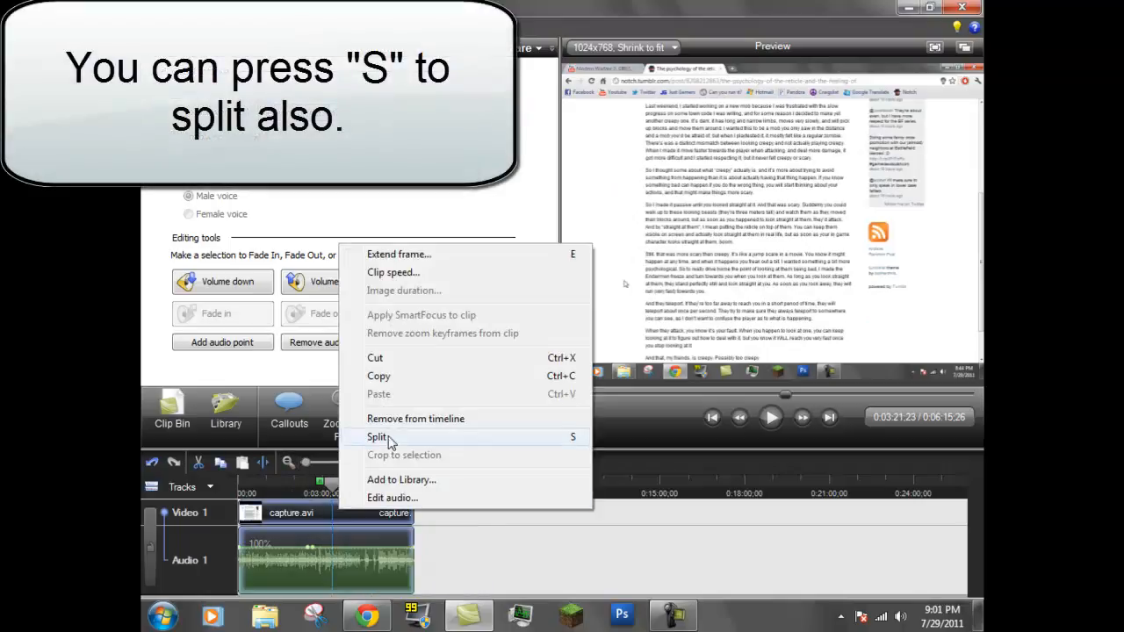
{"action": "left_click", "coordinate": [446, 536]}
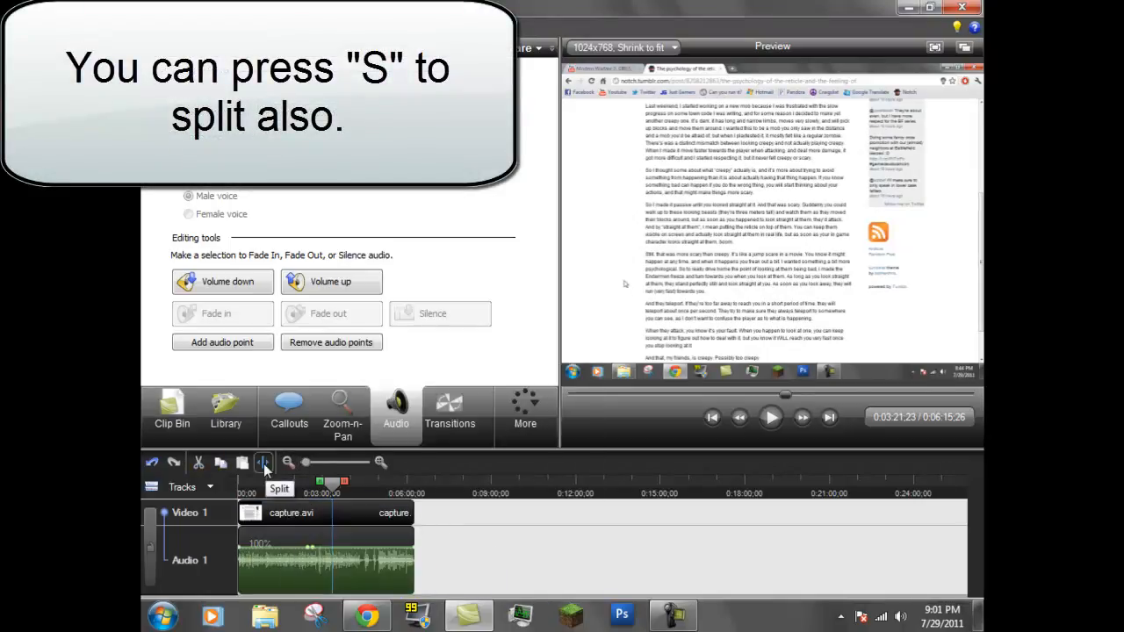
{"action": "left_click", "coordinate": [265, 468]}
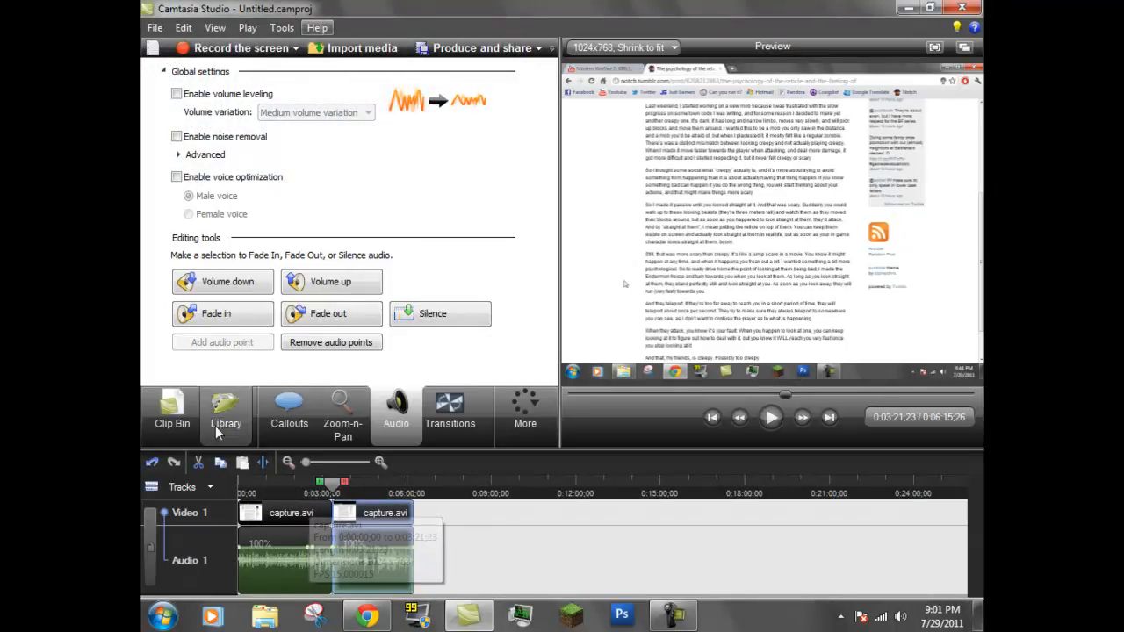
{"action": "left_click", "coordinate": [612, 524]}
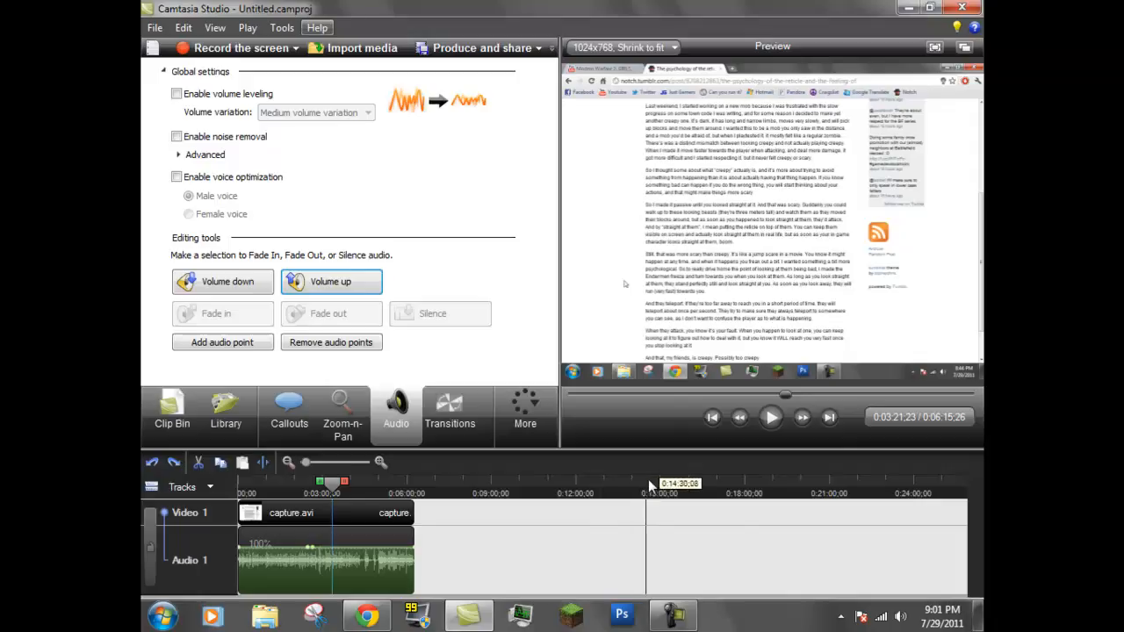
{"action": "left_click_drag", "start_coordinate": [333, 492], "coordinate": [610, 482]}
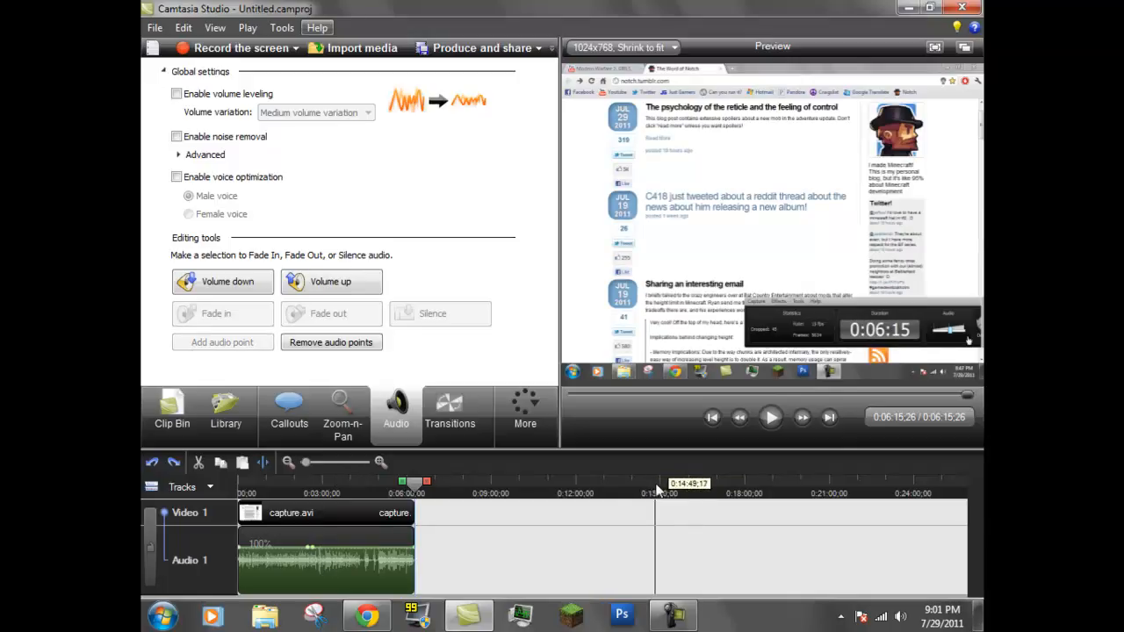
{"action": "right_click", "coordinate": [387, 513]}
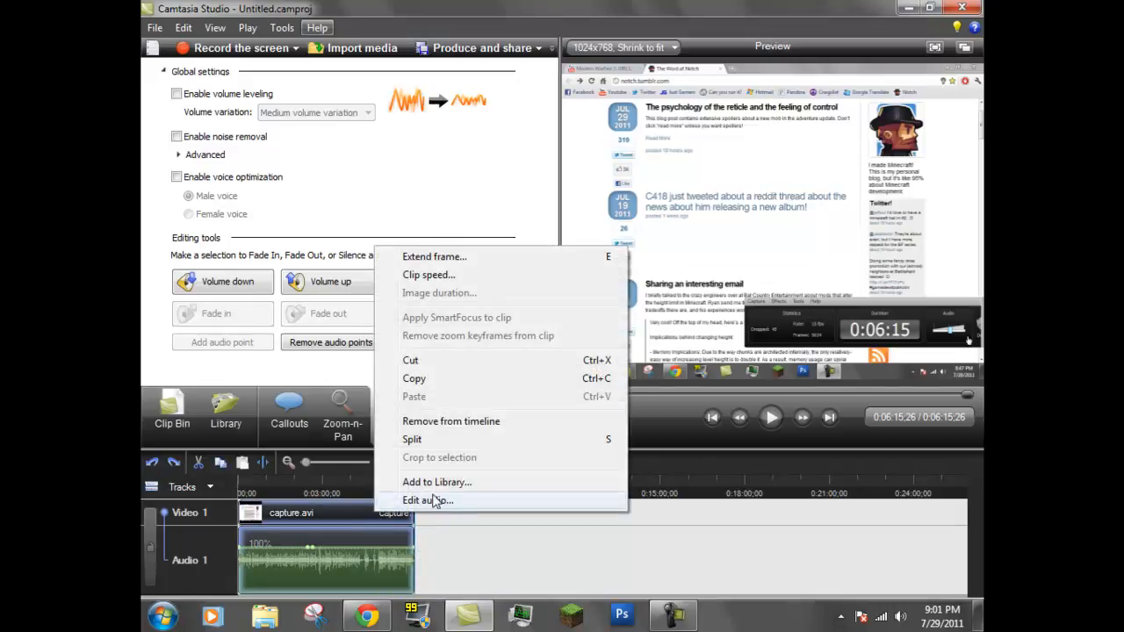
{"action": "left_click", "coordinate": [437, 482]}
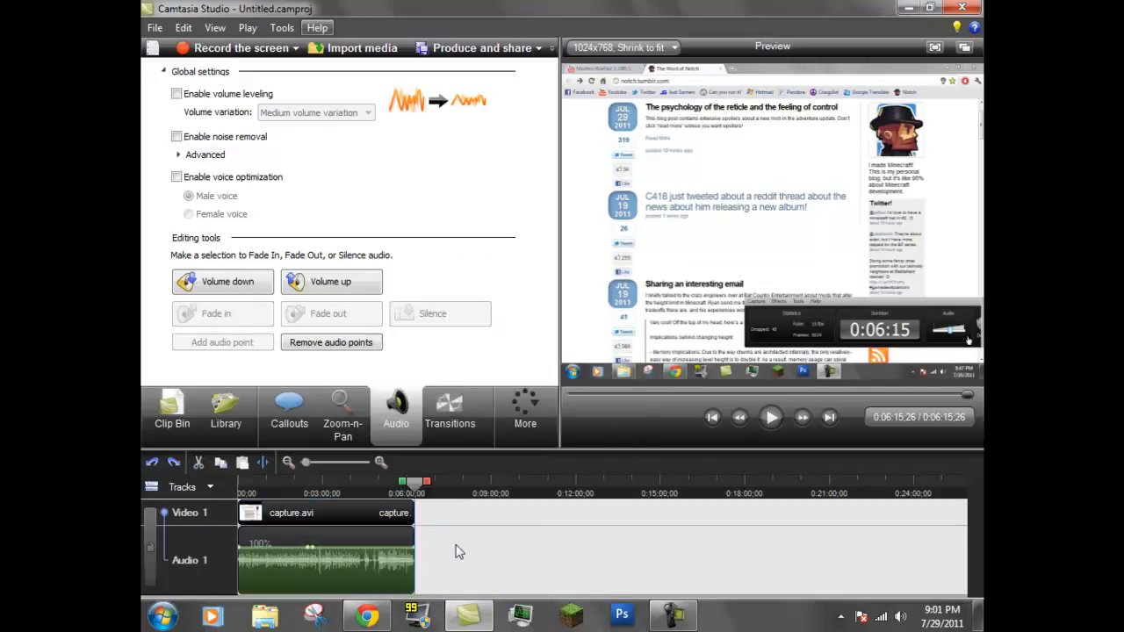
Delete the audio item Audio1_2011-07-16_011323 from the Library
{"action": "left_click", "coordinate": [226, 412]}
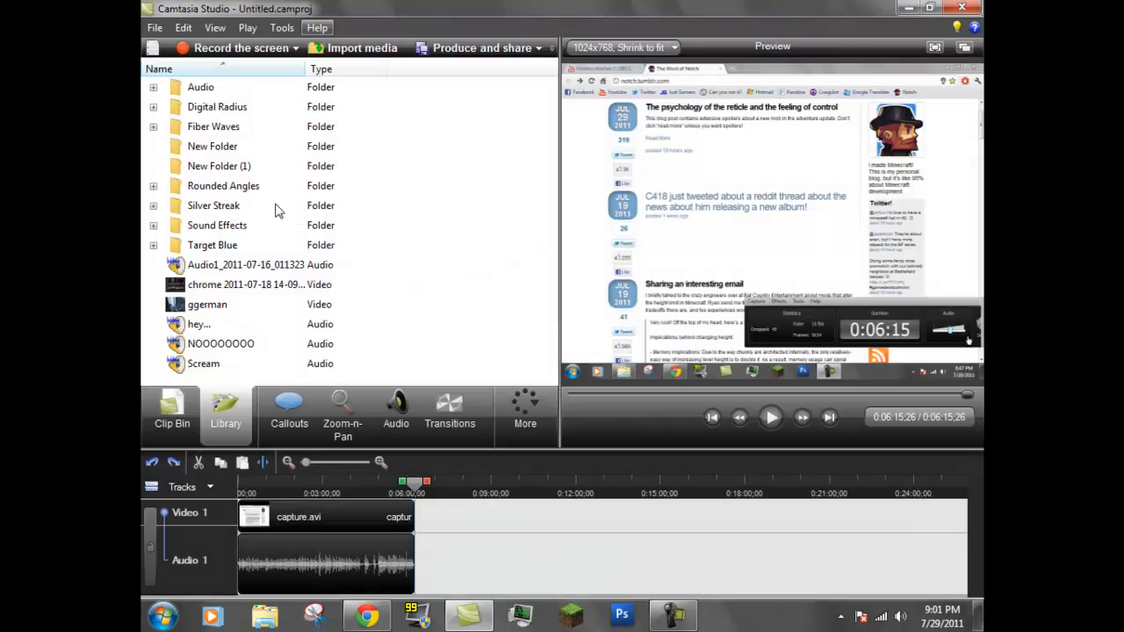
{"action": "left_click", "coordinate": [200, 364]}
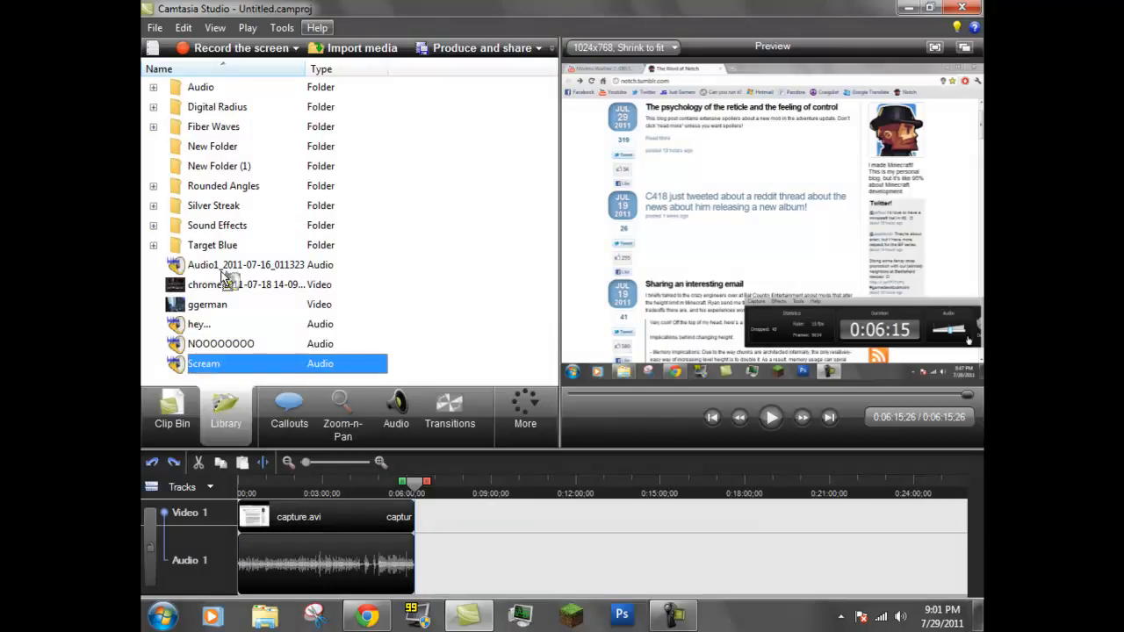
{"action": "left_click", "coordinate": [180, 265]}
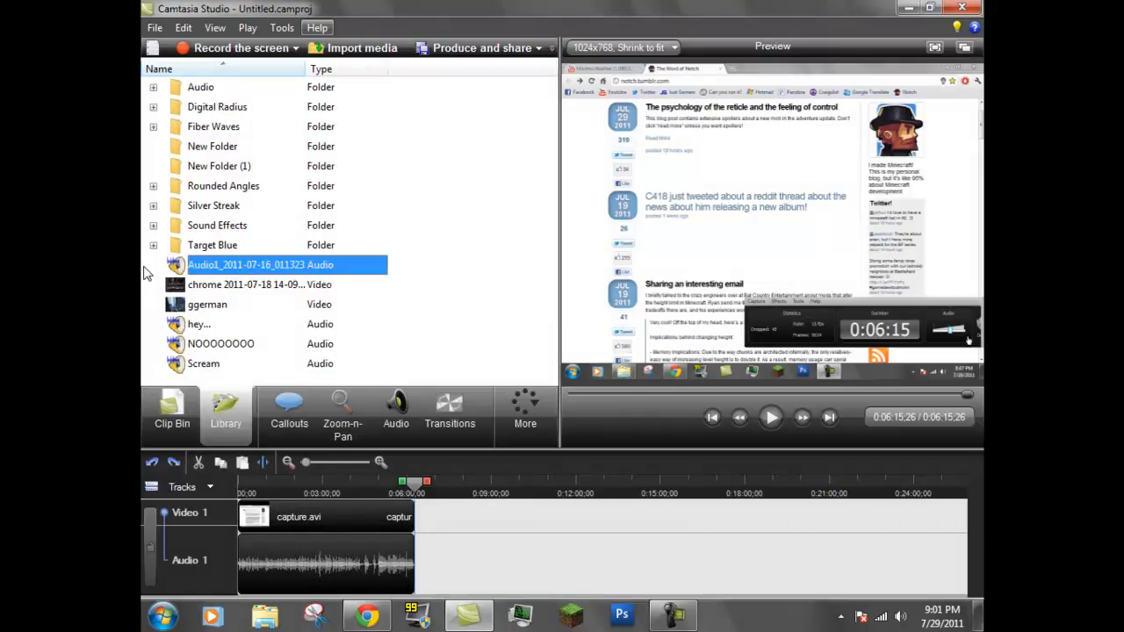
{"action": "right_click", "coordinate": [219, 266]}
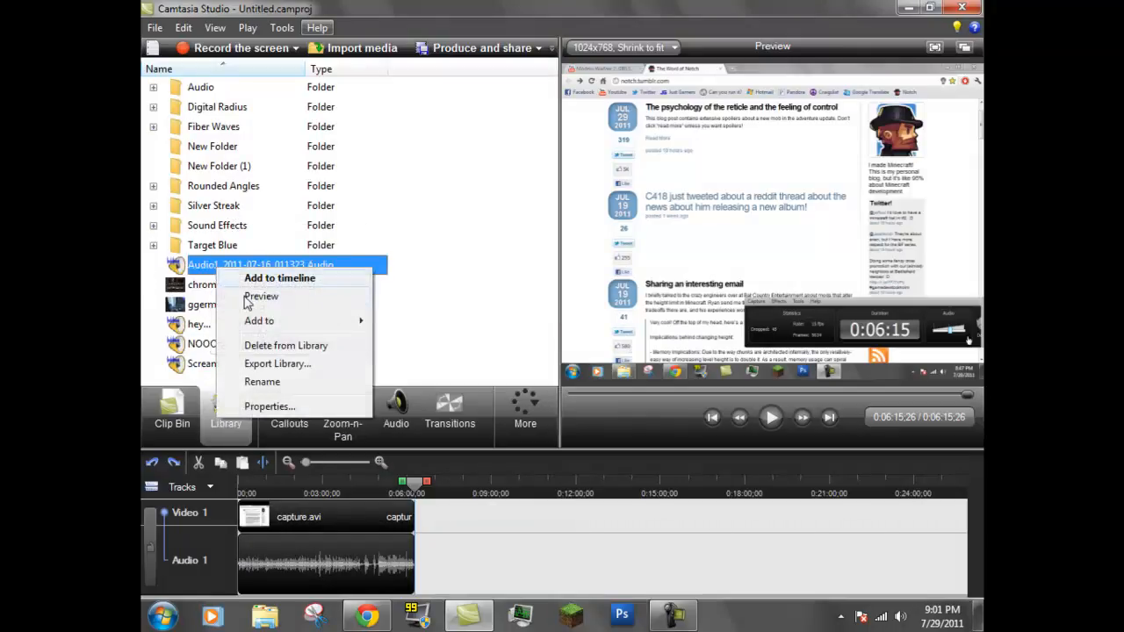
{"action": "left_click", "coordinate": [285, 346]}
{"action": "left_click", "coordinate": [622, 404]}
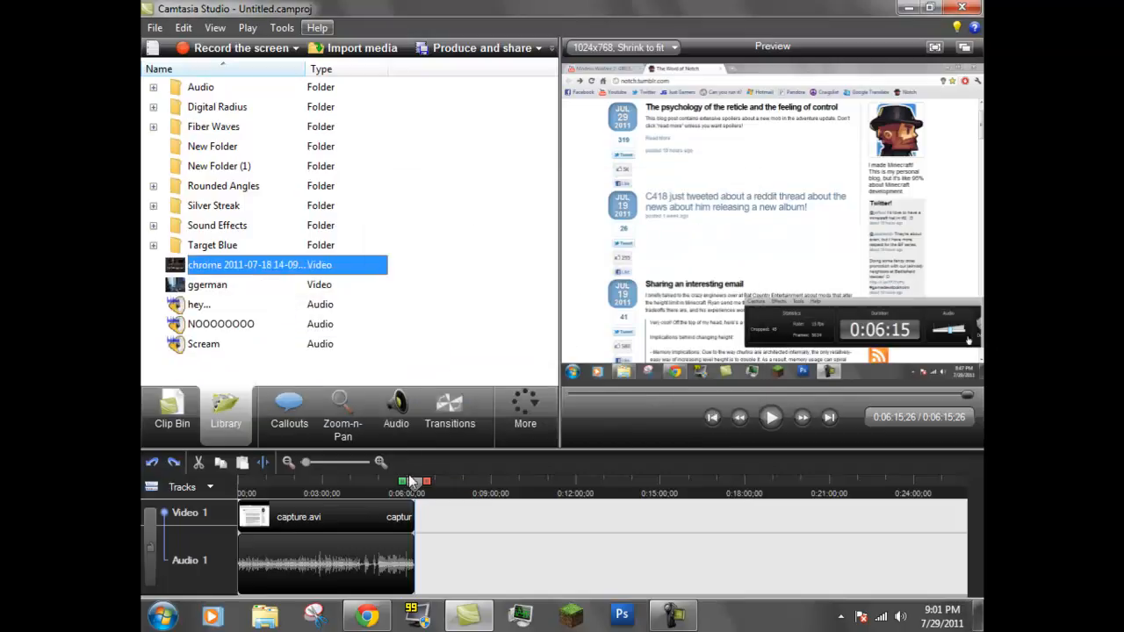
Split the capture.avi clip near its end at 0:05:43;27
{"action": "left_click_drag", "start_coordinate": [413, 482], "coordinate": [242, 482]}
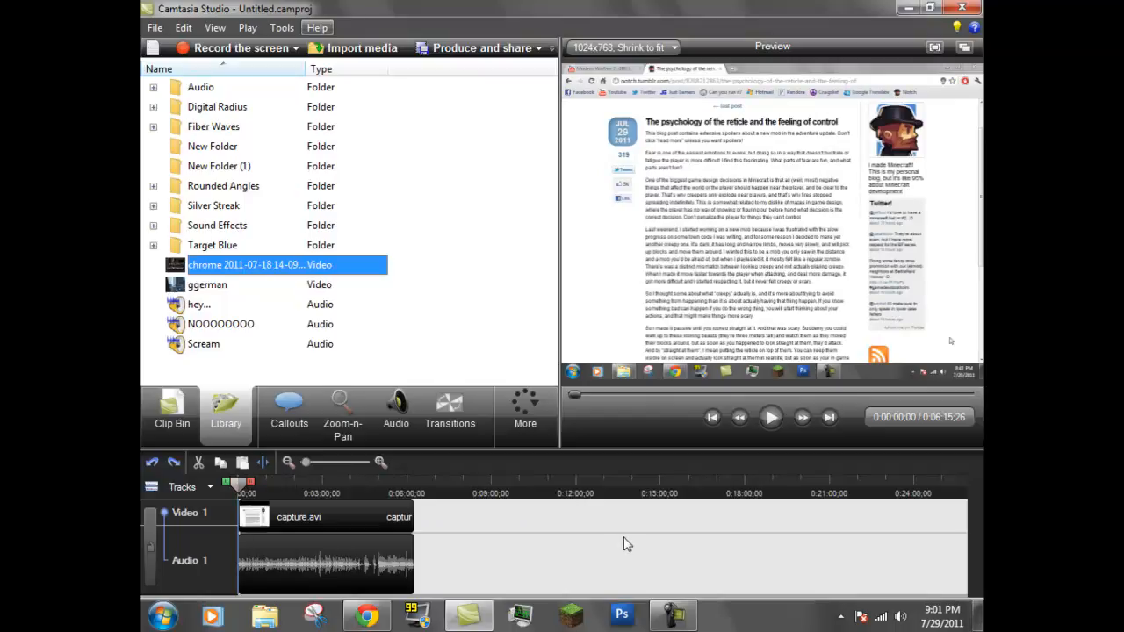
{"action": "right_click", "coordinate": [391, 485]}
{"action": "left_click", "coordinate": [397, 518]}
{"action": "left_click", "coordinate": [394, 485]}
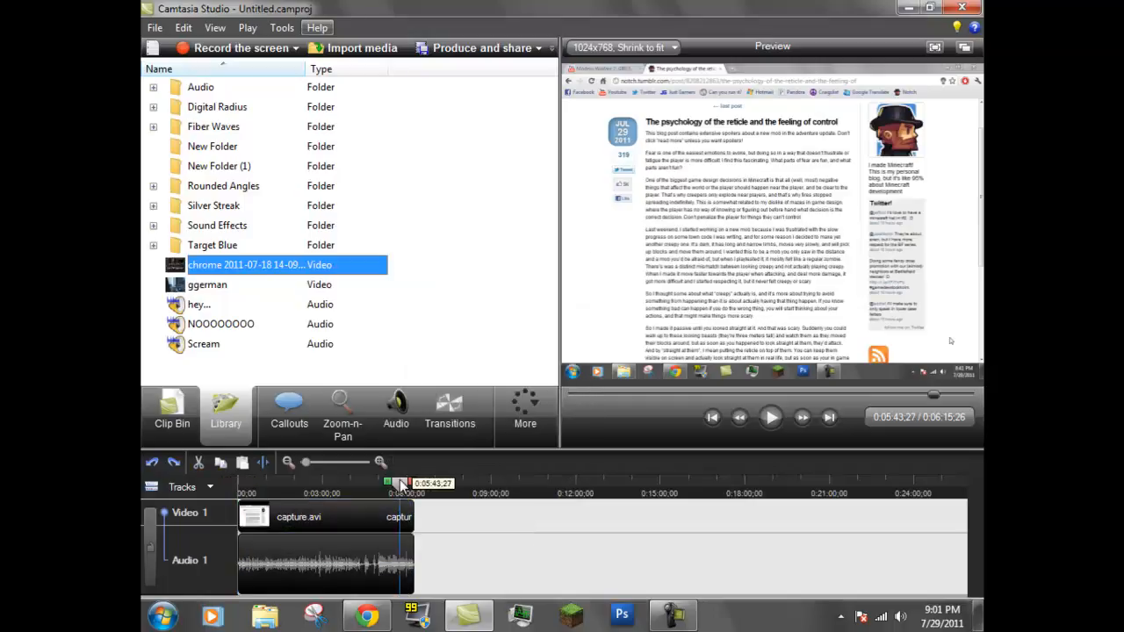
{"action": "right_click", "coordinate": [400, 519]}
{"action": "left_click", "coordinate": [436, 449]}
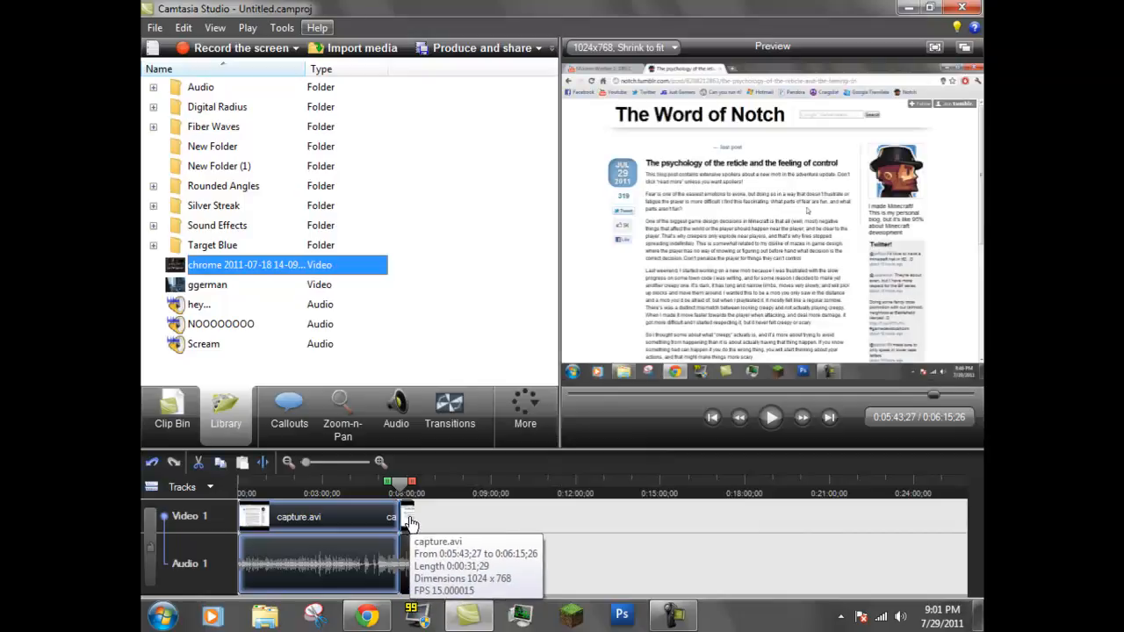
Try removing the short capture.avi section after the split from the timeline, then undo the removal and the split
{"action": "right_click", "coordinate": [407, 519]}
{"action": "left_click", "coordinate": [457, 427]}
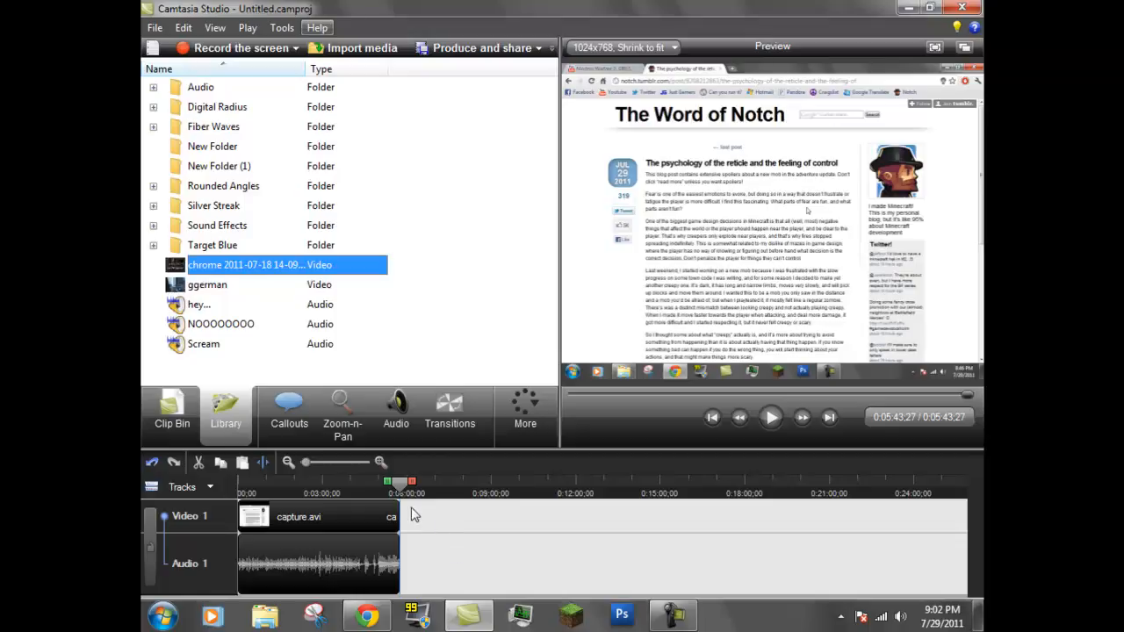
{"action": "key", "text": "ctrl+z"}
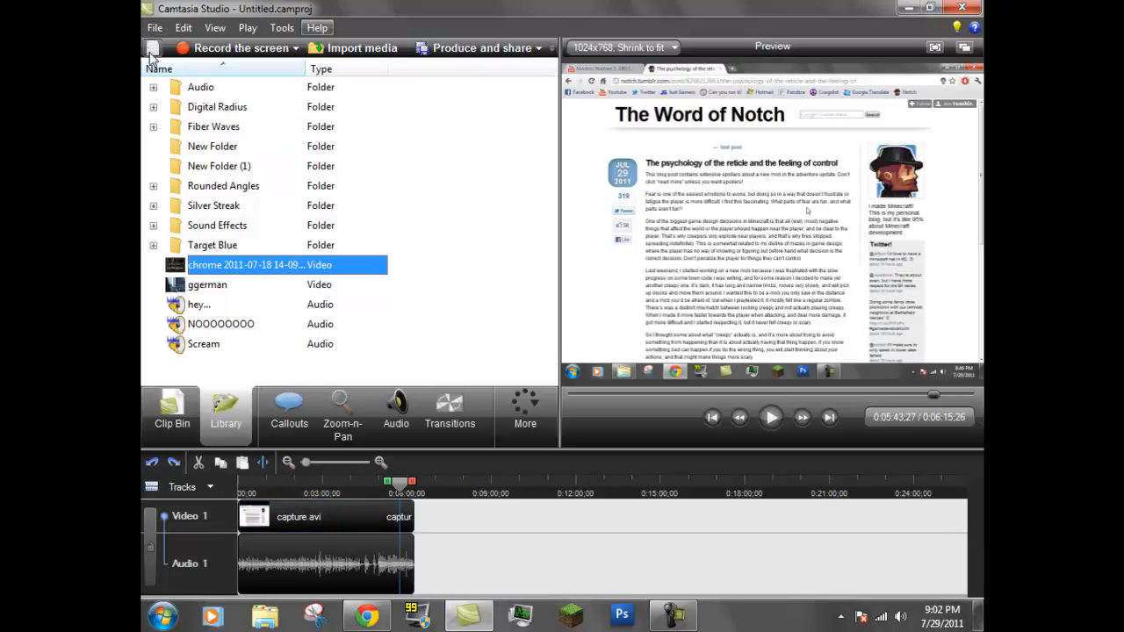
Try adding the ggerman video from the Library after capture.avi on the timeline and undo the insertion
{"action": "left_click_drag", "start_coordinate": [211, 292], "coordinate": [469, 532]}
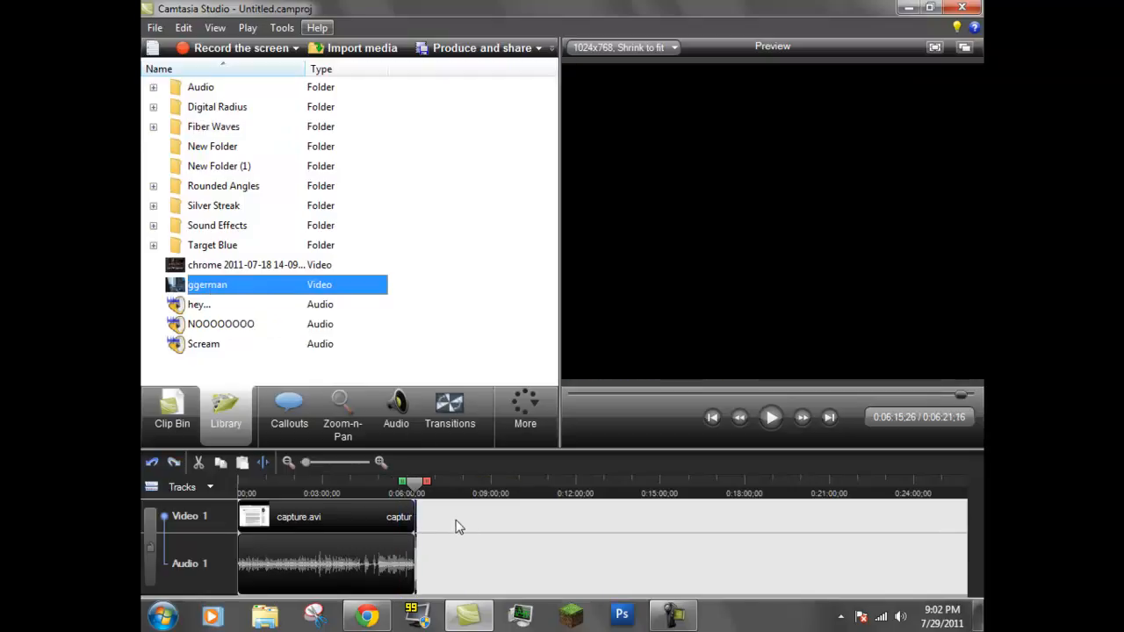
{"action": "key", "text": "ctrl+z"}
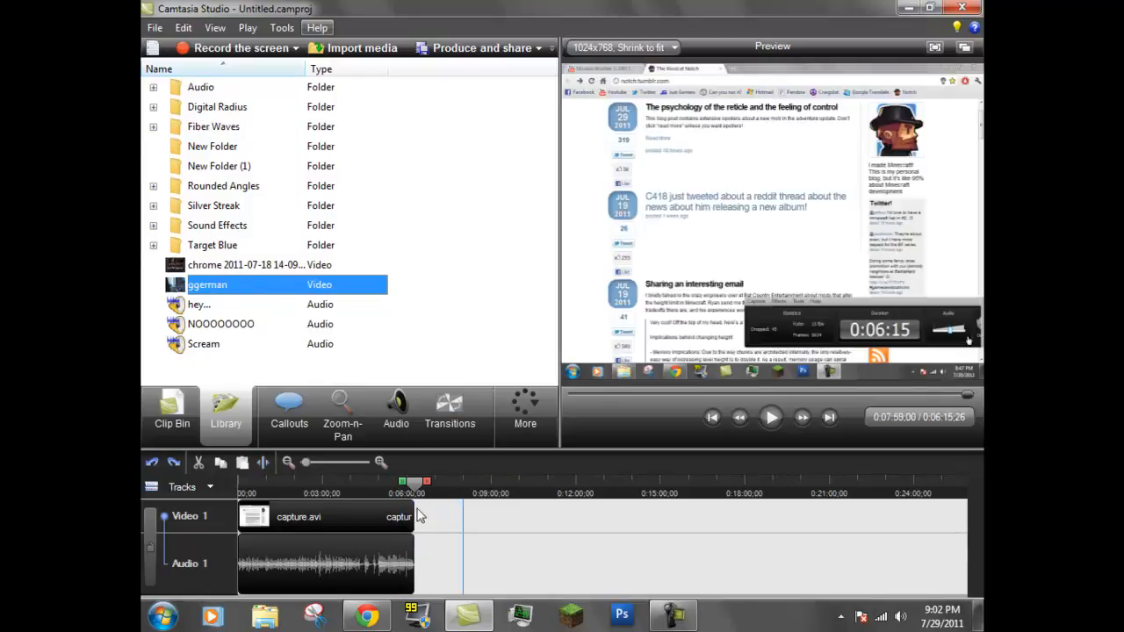
{"action": "left_click_drag", "start_coordinate": [413, 488], "coordinate": [398, 493]}
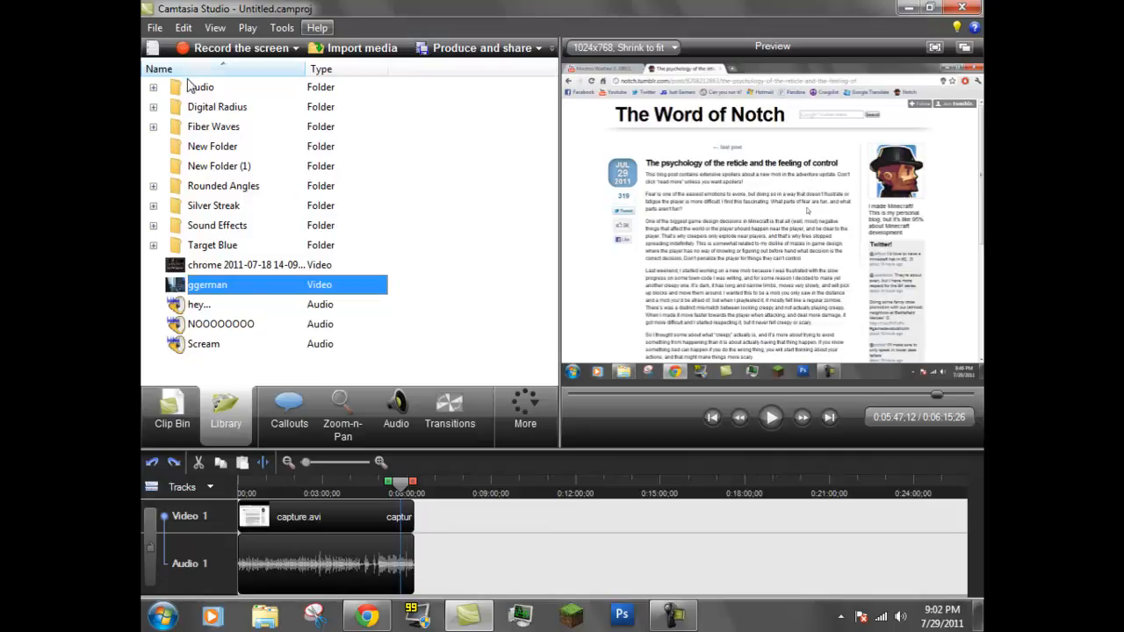
Show the Clip Bin and place the playhead at 0:04:30;06 on the capture.avi clip
{"action": "left_click", "coordinate": [173, 410]}
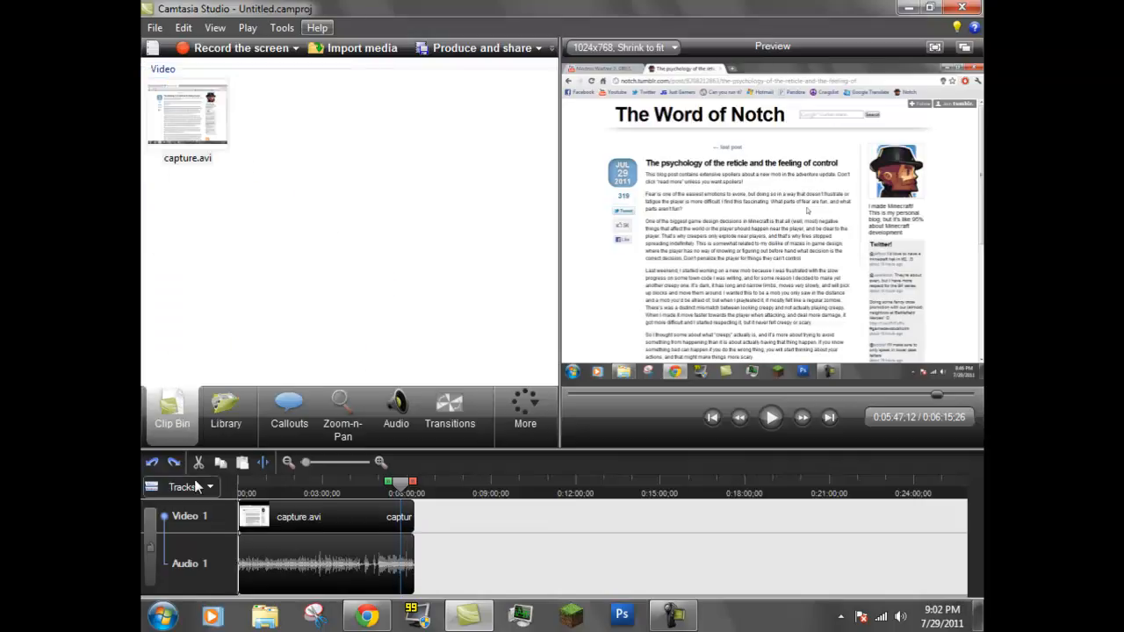
{"action": "right_click", "coordinate": [294, 520]}
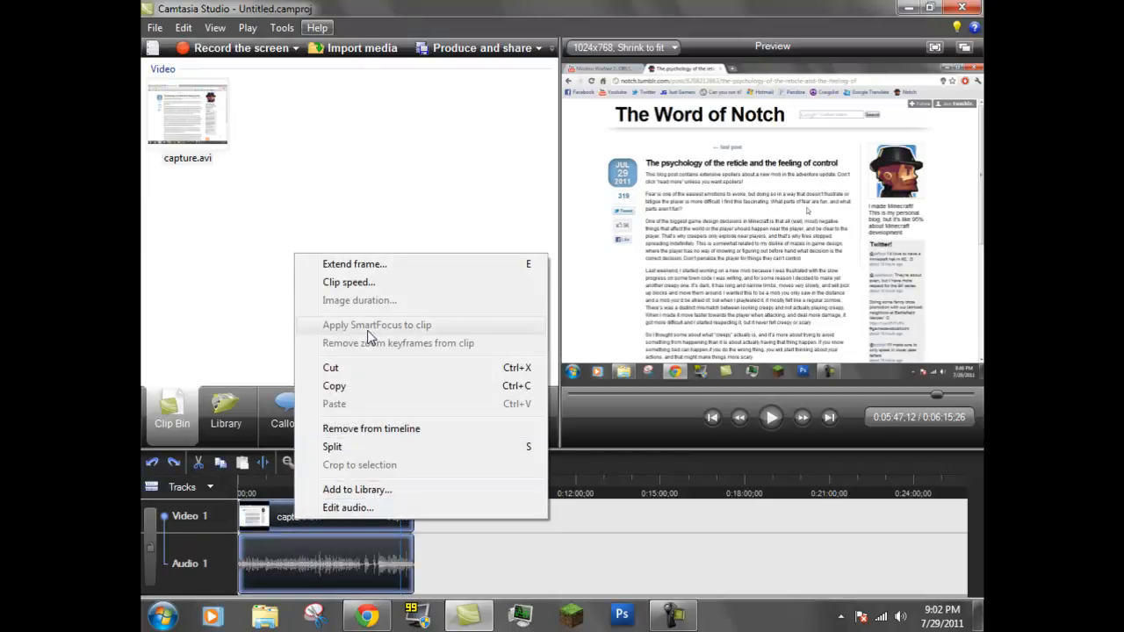
{"action": "left_click", "coordinate": [446, 507]}
{"action": "left_click_drag", "start_coordinate": [404, 482], "coordinate": [365, 490]}
Try removing the whole capture.avi clip from the timeline and undo the removal
{"action": "right_click", "coordinate": [382, 523]}
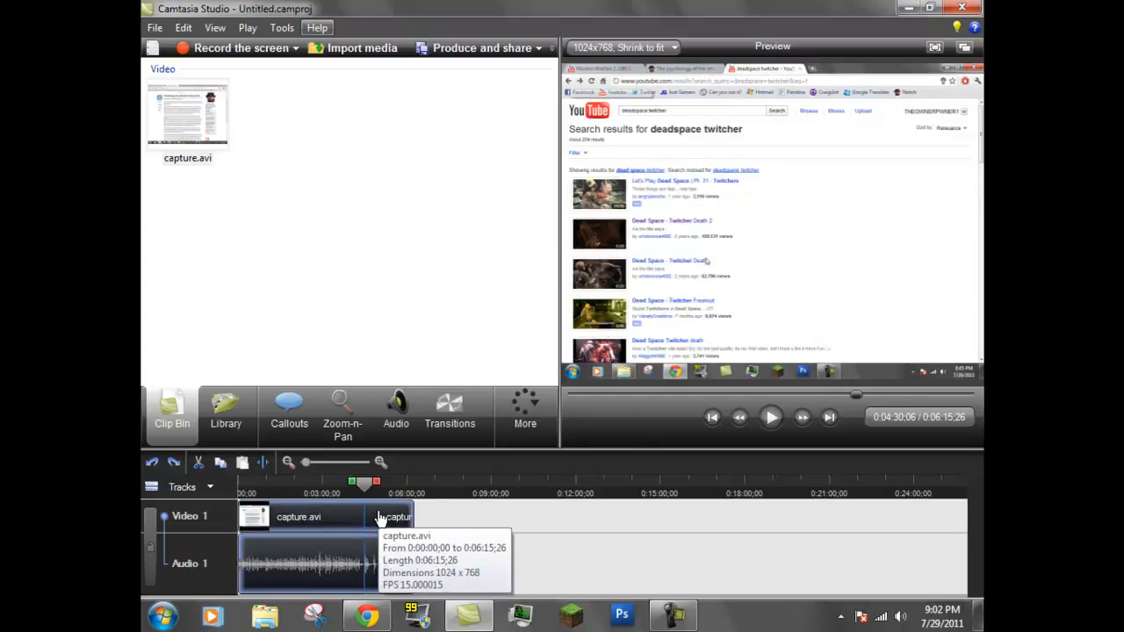
{"action": "left_click", "coordinate": [439, 418]}
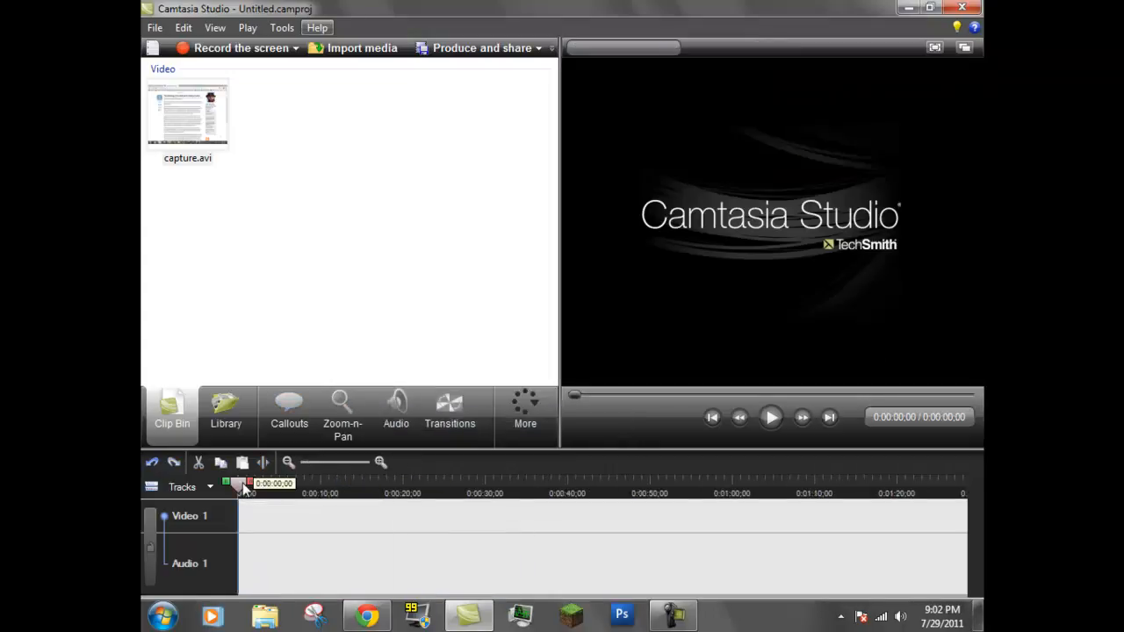
{"action": "key", "text": "ctrl+z"}
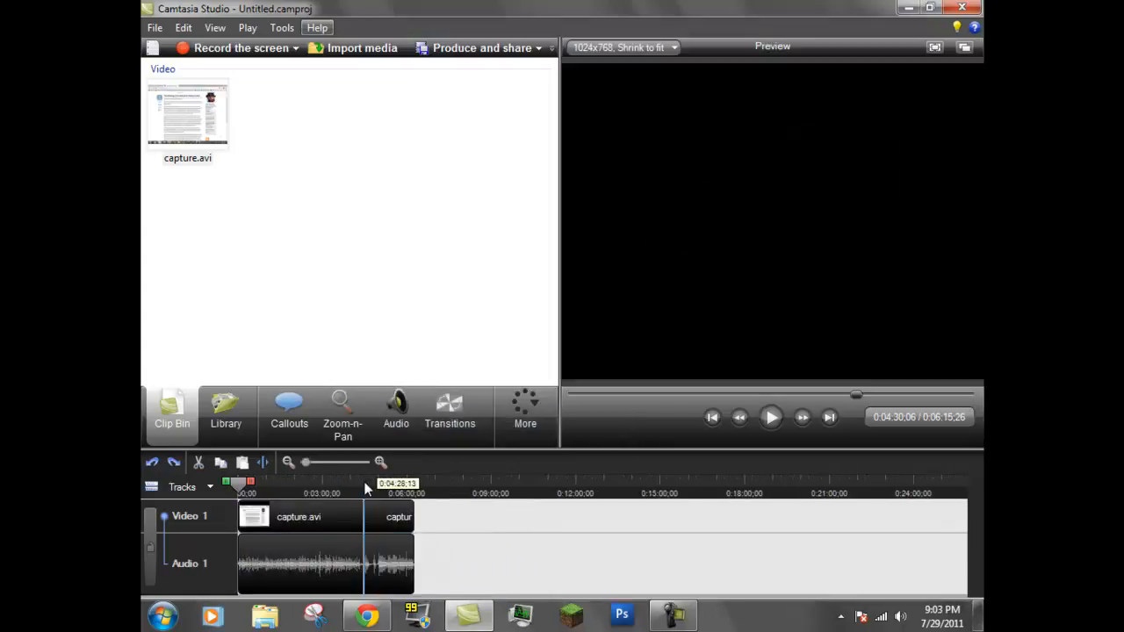
Split the capture.avi clip at 0:04:30;06
{"action": "right_click", "coordinate": [366, 523]}
{"action": "left_click", "coordinate": [402, 442]}
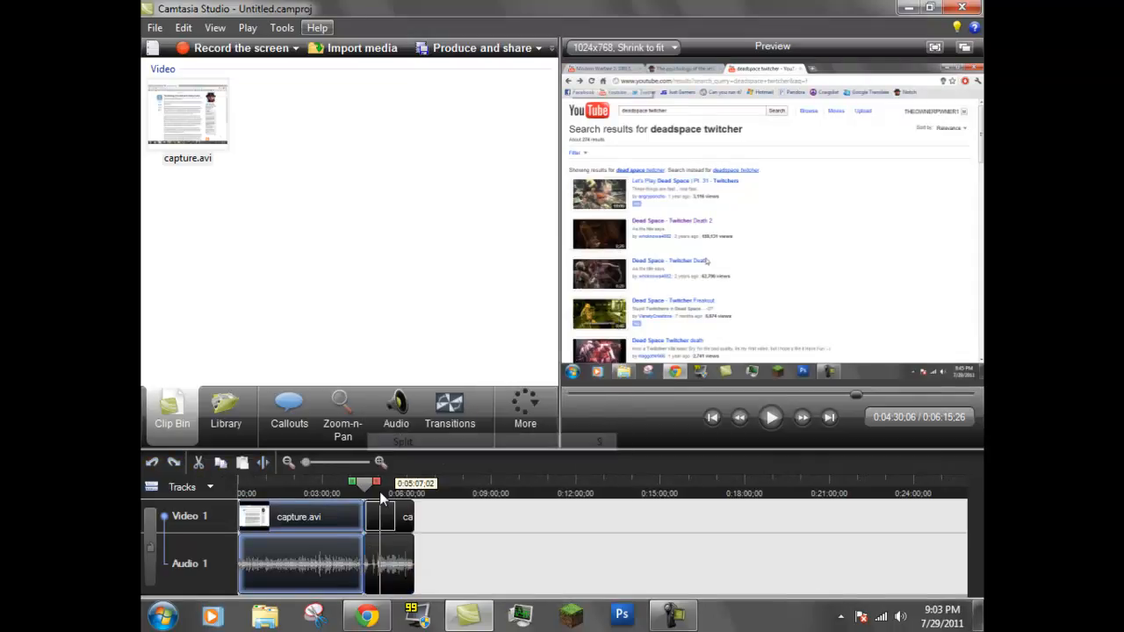
Split the second capture.avi section on the timeline at 0:04:56;16
{"action": "left_click", "coordinate": [369, 489]}
{"action": "left_click_drag", "start_coordinate": [370, 488], "coordinate": [380, 486]}
{"action": "right_click", "coordinate": [376, 523]}
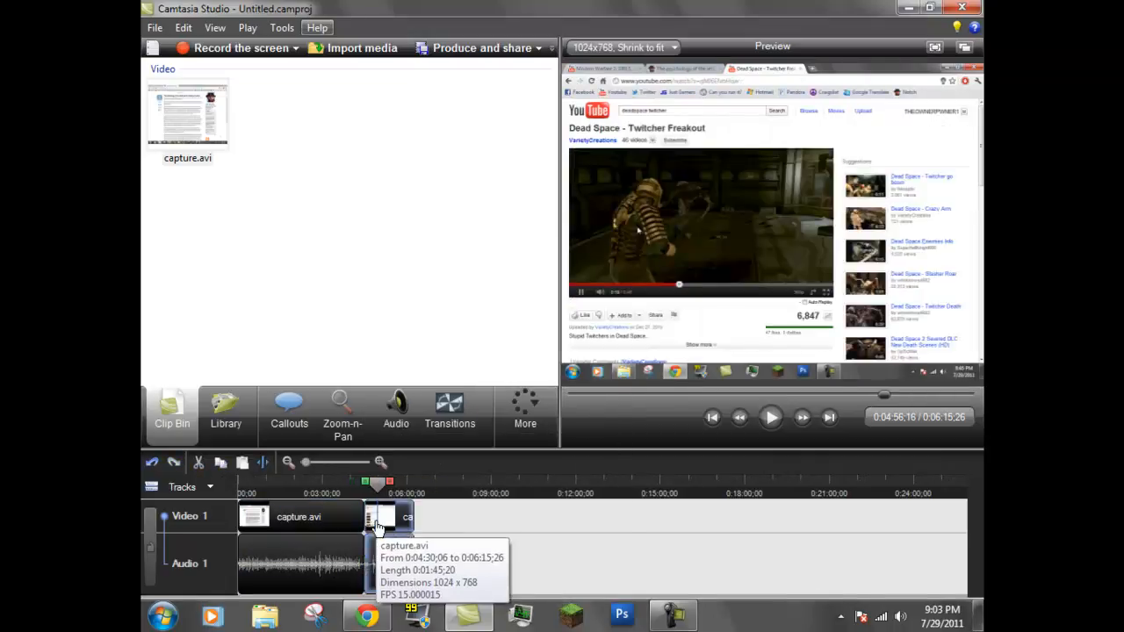
{"action": "left_click", "coordinate": [389, 451]}
{"action": "left_click_drag", "start_coordinate": [307, 463], "coordinate": [318, 463]}
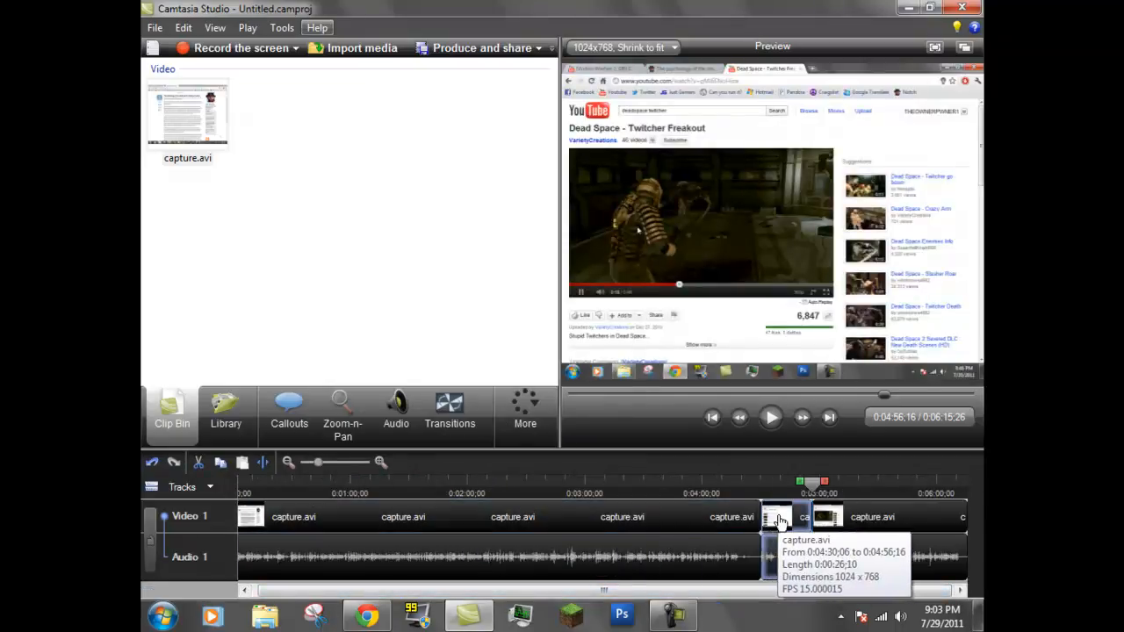
Try setting the speed of the short middle capture.avi section to 50% of the original clip speed
{"action": "right_click", "coordinate": [793, 527]}
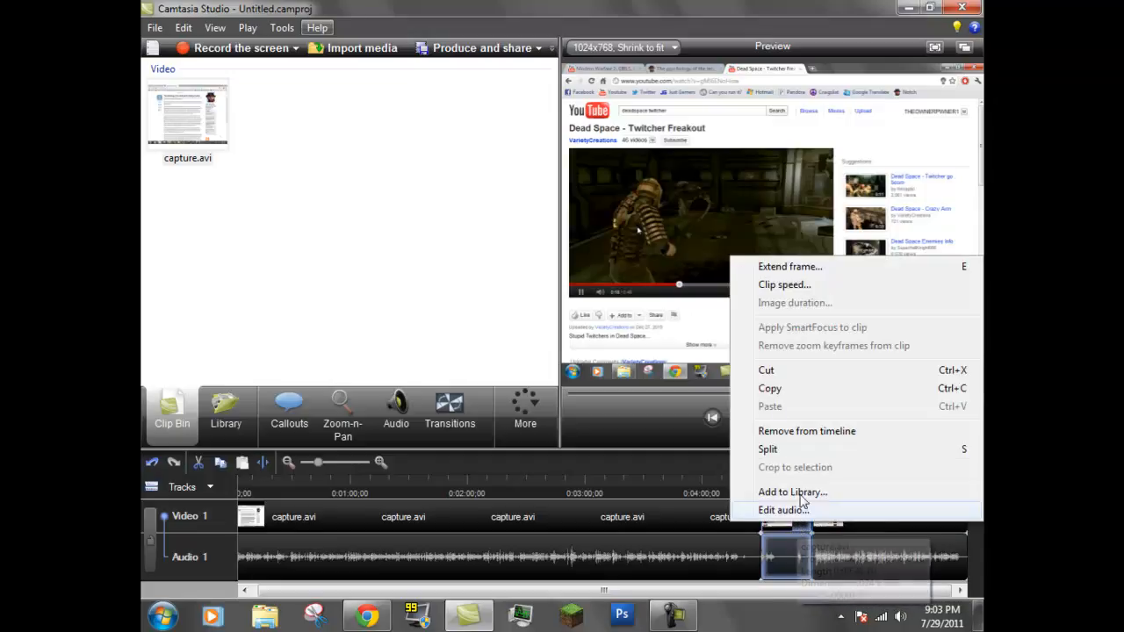
{"action": "left_click", "coordinate": [777, 287]}
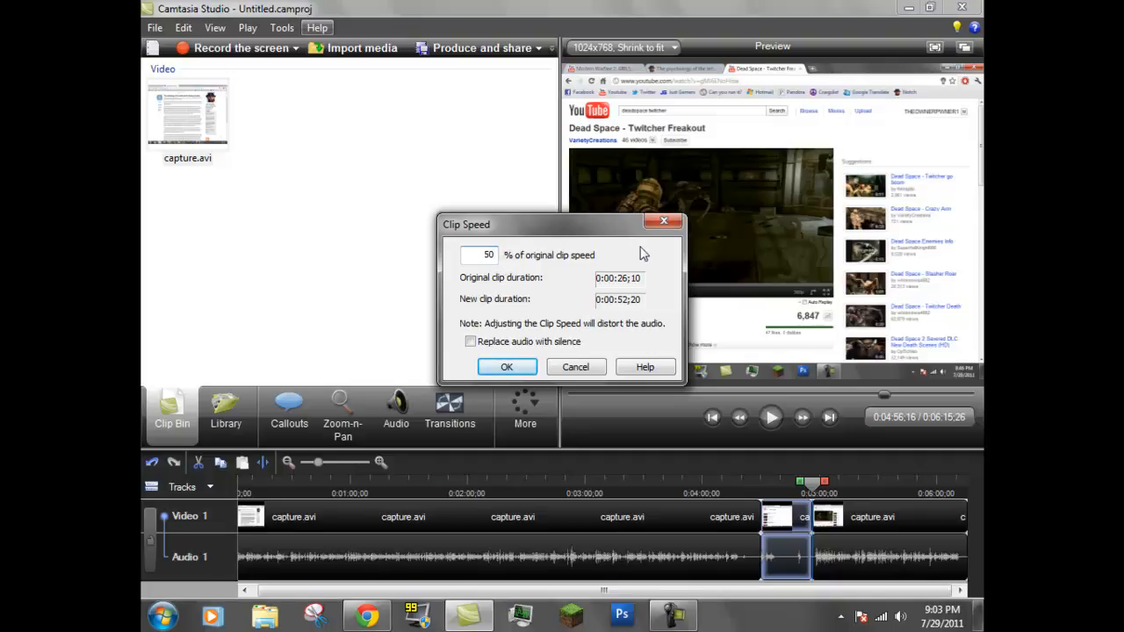
{"action": "left_click", "coordinate": [664, 220]}
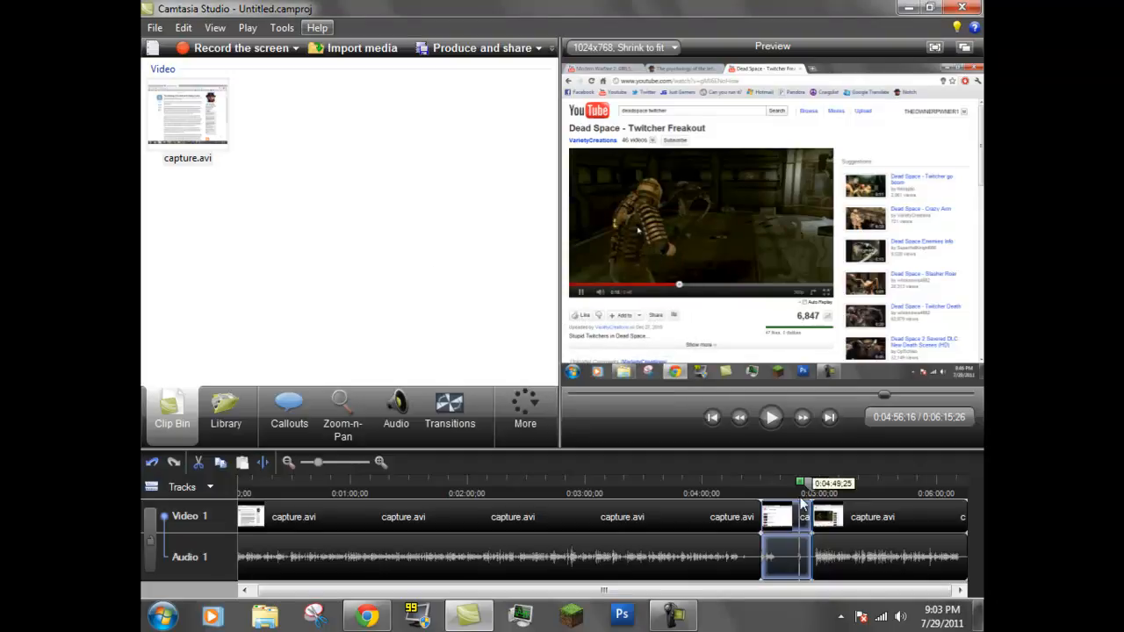
Undo both splits of the capture.avi clip
{"action": "scroll", "coordinate": [820, 515], "scroll_direction": "down", "scroll_amount": 3}
{"action": "key", "text": "ctrl+z"}
{"action": "key", "text": "ctrl+z"}
Select the timeline section of capture.avi from 0:04:30;06 to 0:05:52;20 and open its editing options
{"action": "left_click_drag", "start_coordinate": [376, 482], "coordinate": [400, 494]}
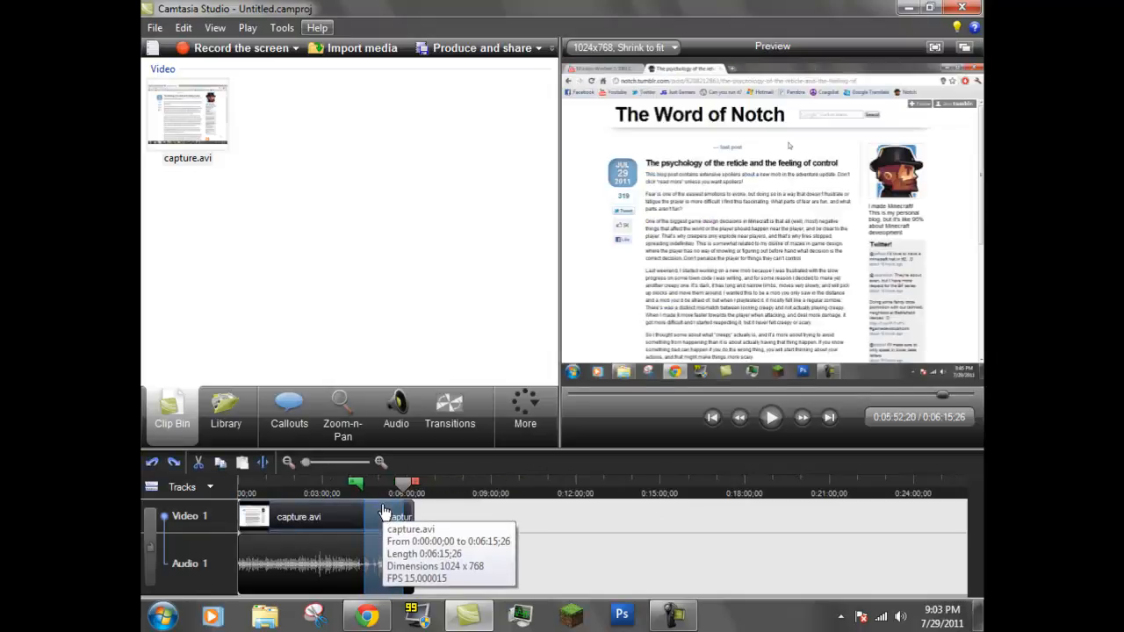
{"action": "right_click", "coordinate": [383, 508]}
{"action": "left_click", "coordinate": [473, 544]}
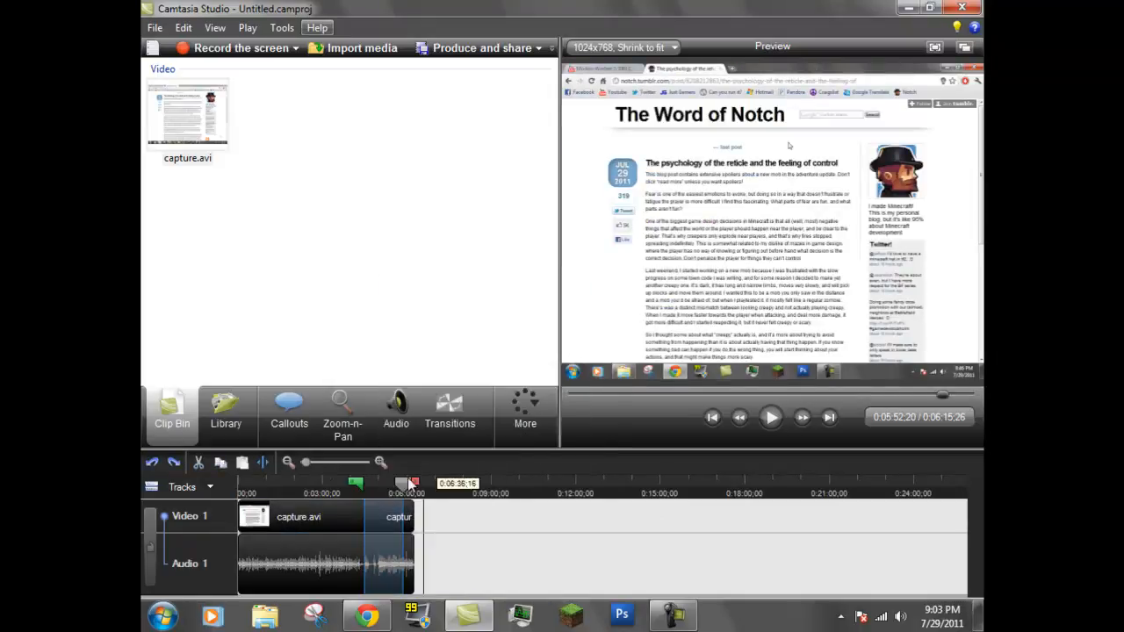
Add a Zoom-n-Pan keyframe at 0:00:42;03 on the capture.avi clip
{"action": "left_click_drag", "start_coordinate": [406, 486], "coordinate": [266, 497]}
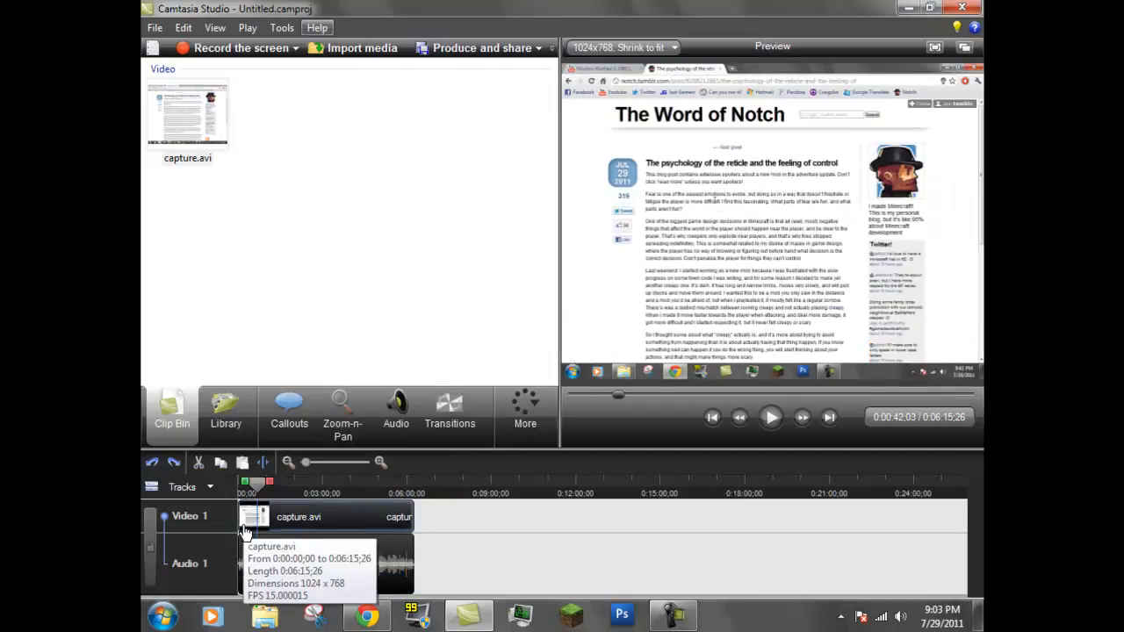
{"action": "left_click", "coordinate": [348, 437]}
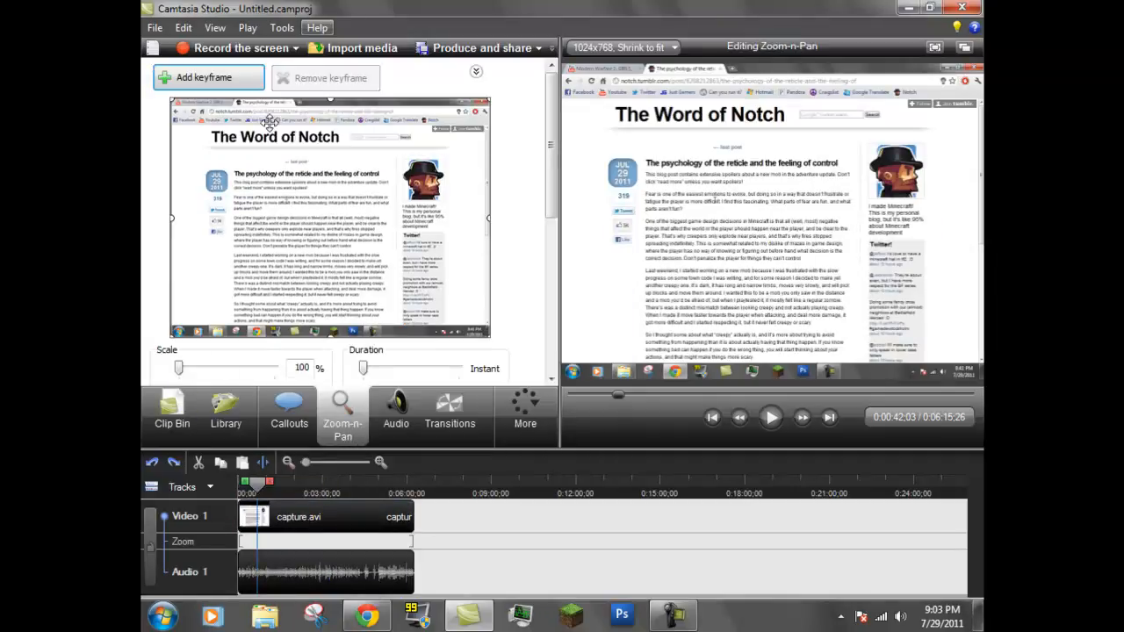
{"action": "scroll", "coordinate": [542, 155], "scroll_direction": "down", "scroll_amount": 1}
{"action": "scroll", "coordinate": [542, 155], "scroll_direction": "down", "scroll_amount": 4}
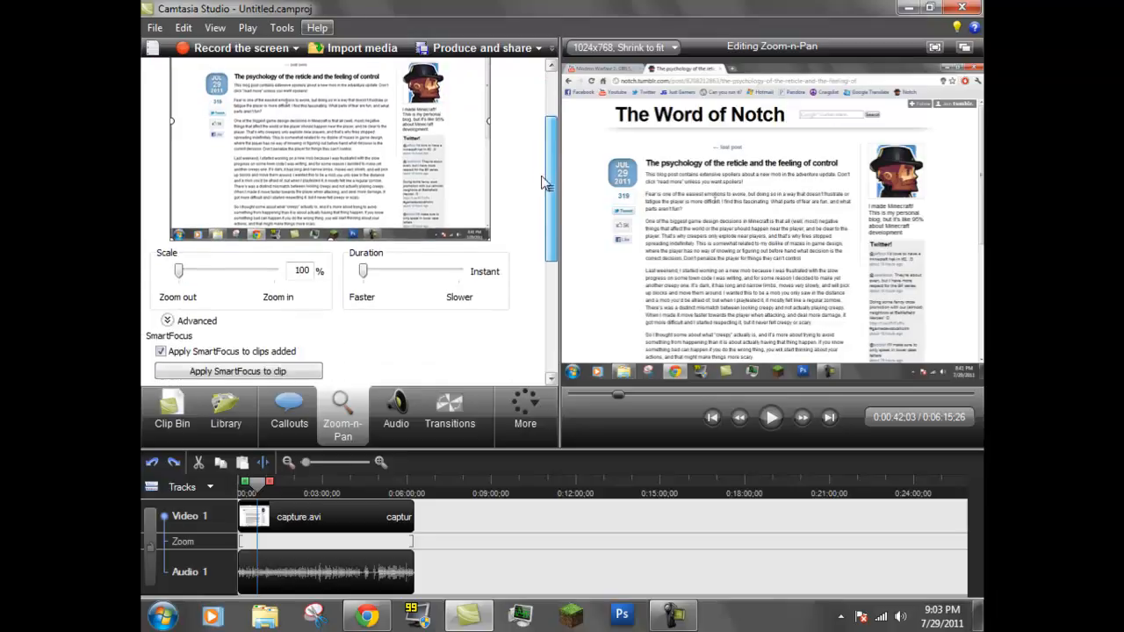
{"action": "scroll", "coordinate": [545, 189], "scroll_direction": "up", "scroll_amount": 3}
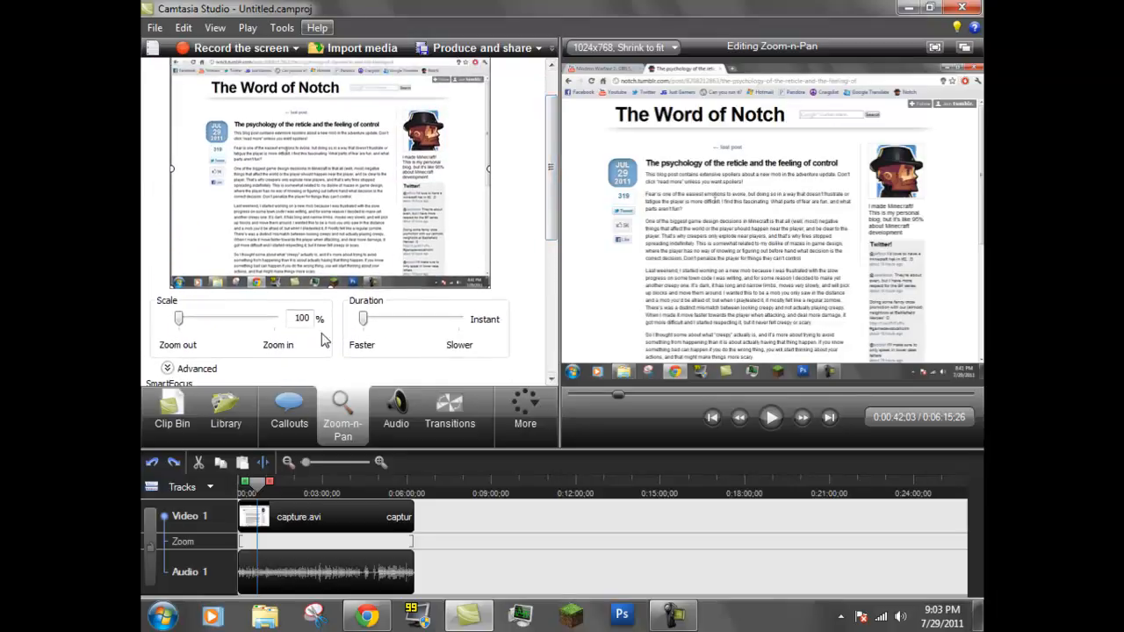
{"action": "left_click_drag", "start_coordinate": [366, 319], "coordinate": [348, 318]}
{"action": "scroll", "coordinate": [552, 195], "scroll_direction": "up", "scroll_amount": 2}
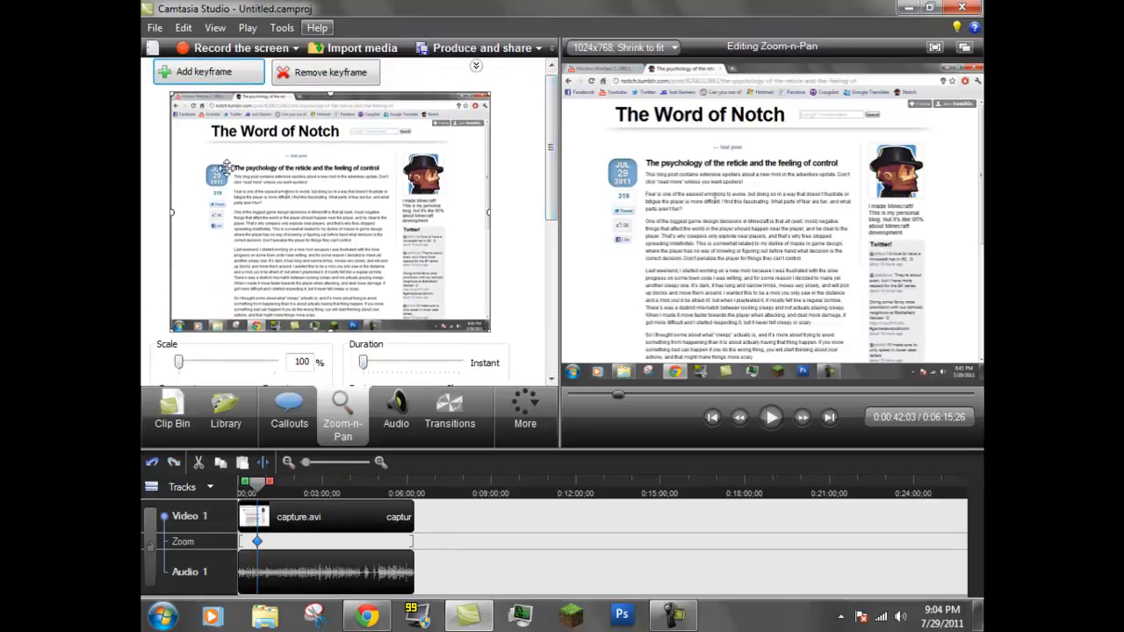
{"action": "left_click", "coordinate": [230, 79]}
{"action": "left_click", "coordinate": [701, 350]}
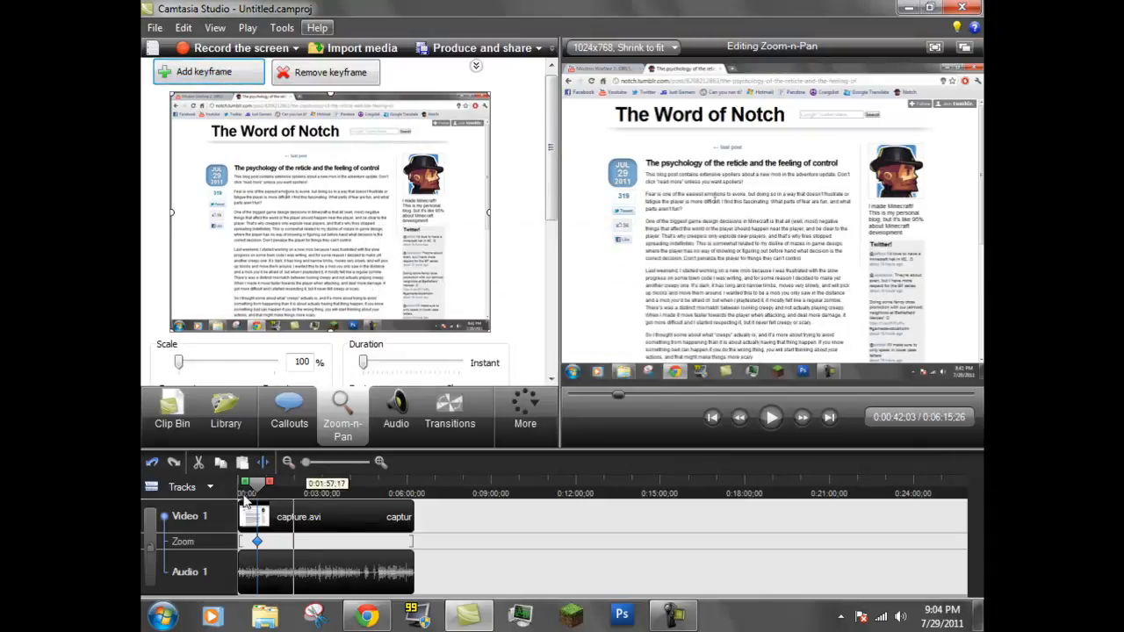
{"action": "mouse_move", "coordinate": [257, 484]}
{"action": "left_mouse_down"}
{"action": "mouse_move", "coordinate": [309, 488]}
{"action": "mouse_move", "coordinate": [260, 489]}
{"action": "left_mouse_up"}
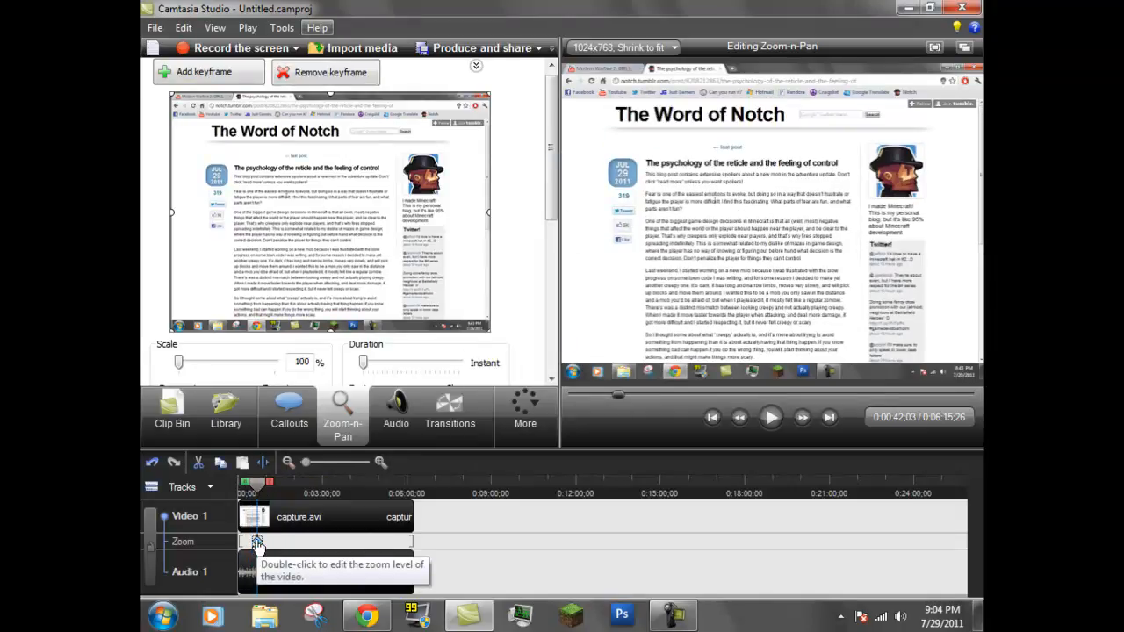
Set the zoom keyframe's scale to about 268% and place the zoom area over the article's title and opening paragraphs
{"action": "right_click", "coordinate": [256, 542]}
{"action": "left_click", "coordinate": [332, 339]}
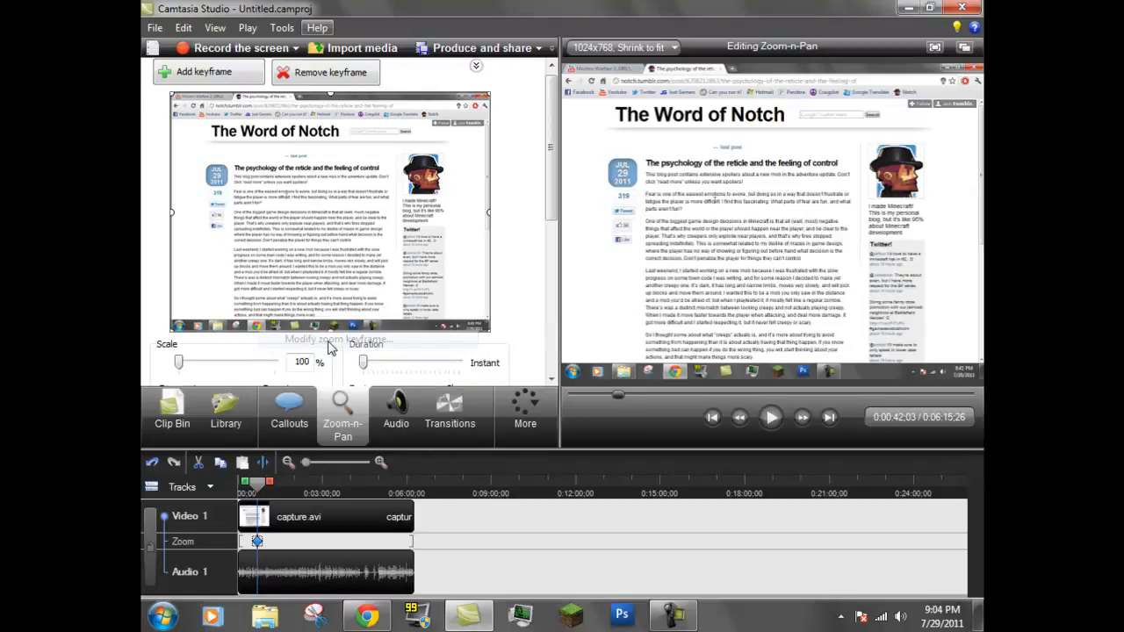
{"action": "scroll", "coordinate": [537, 184], "scroll_direction": "down", "scroll_amount": 2}
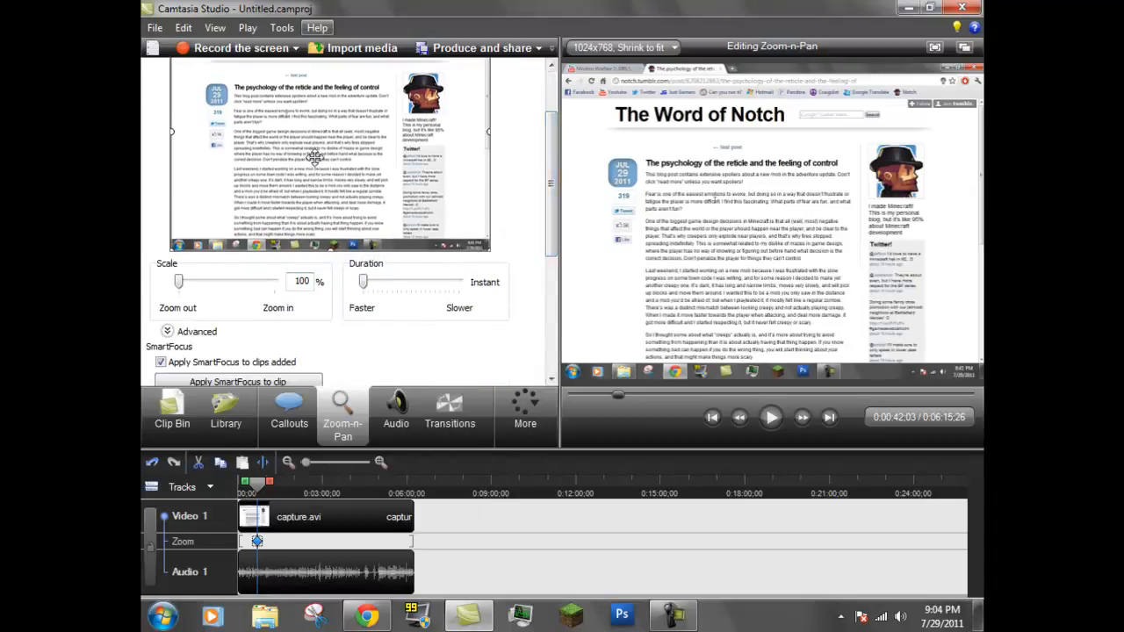
{"action": "scroll", "coordinate": [548, 151], "scroll_direction": "up", "scroll_amount": 2}
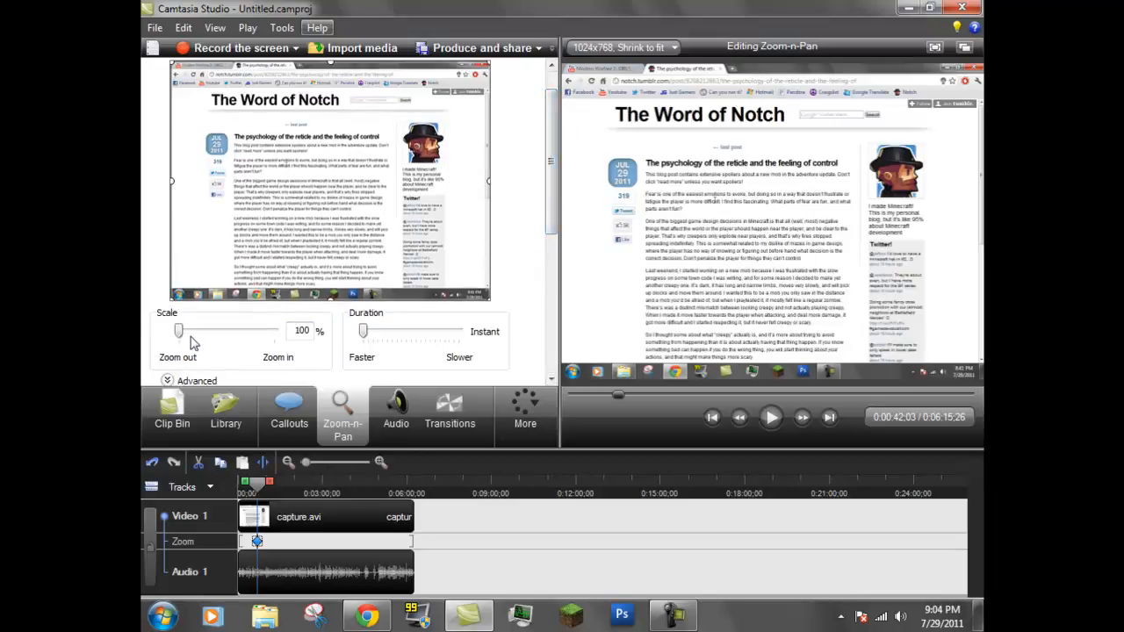
{"action": "left_click_drag", "start_coordinate": [179, 332], "coordinate": [241, 332]}
{"action": "left_click_drag", "start_coordinate": [301, 200], "coordinate": [203, 276]}
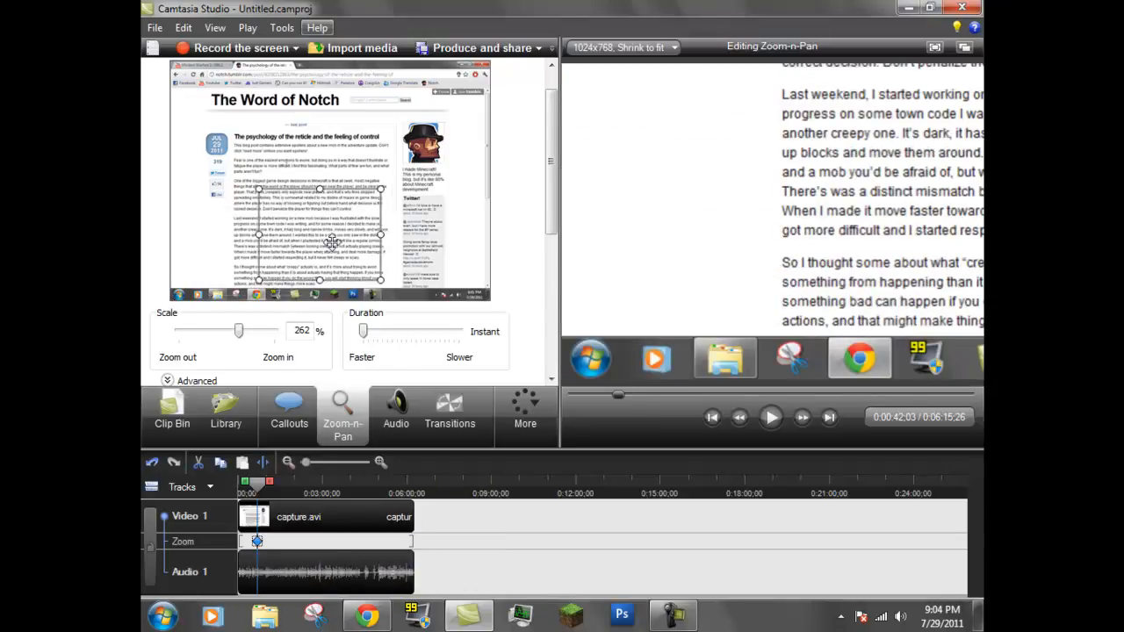
{"action": "left_click_drag", "start_coordinate": [238, 330], "coordinate": [325, 336]}
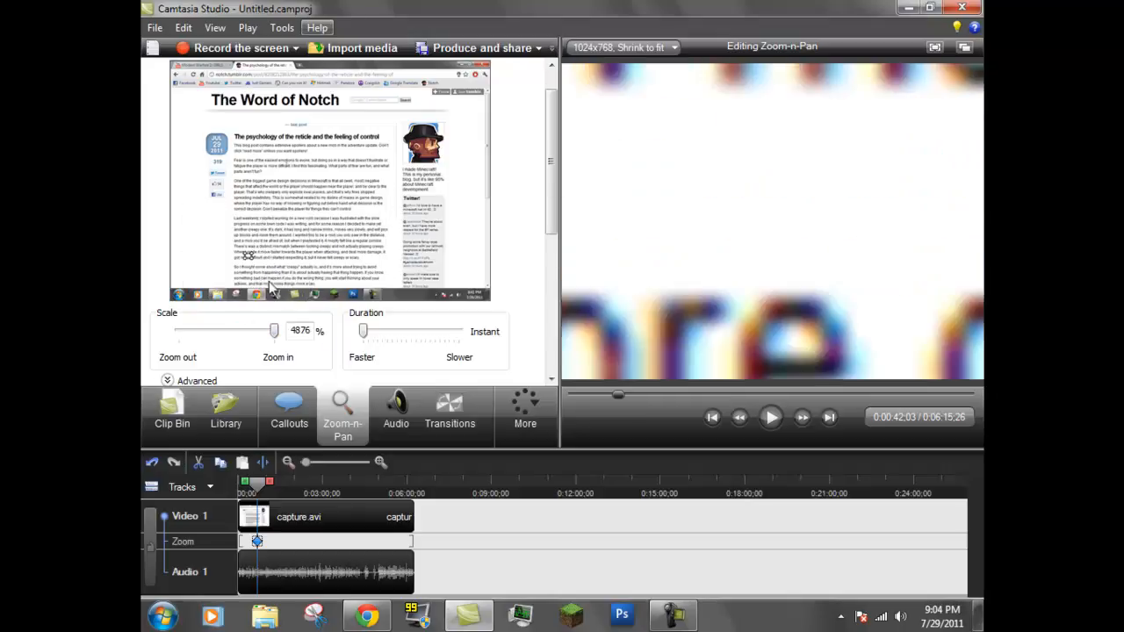
{"action": "left_click_drag", "start_coordinate": [273, 334], "coordinate": [239, 333]}
{"action": "left_click_drag", "start_coordinate": [231, 239], "coordinate": [328, 167]}
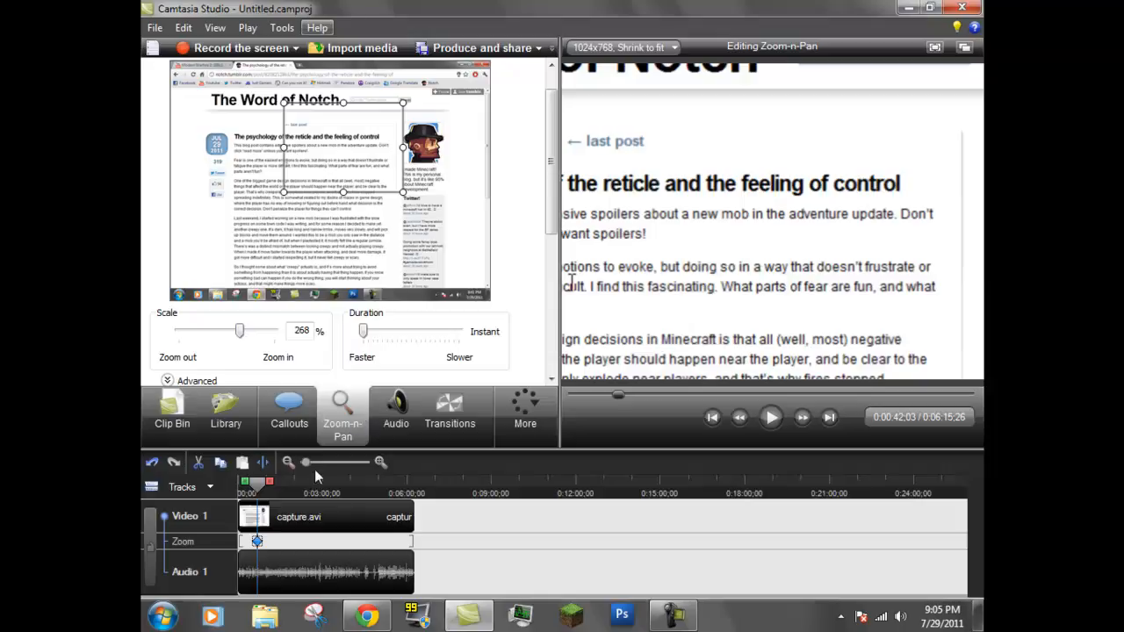
Remove all zoom keyframes from the timeline
{"action": "right_click", "coordinate": [256, 541]}
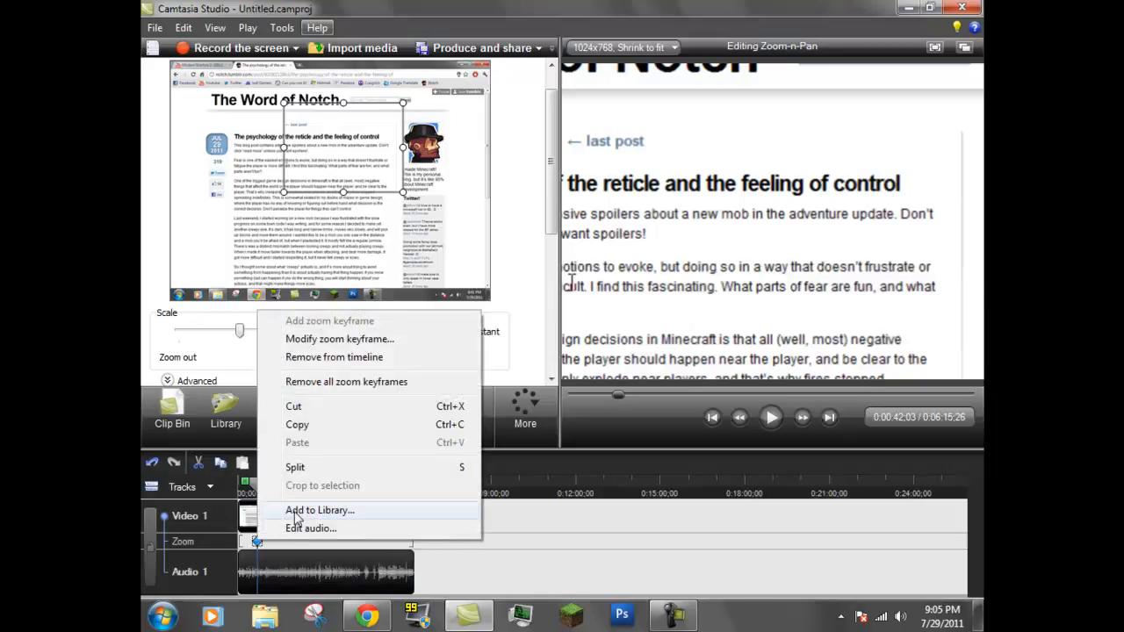
{"action": "left_click", "coordinate": [334, 382]}
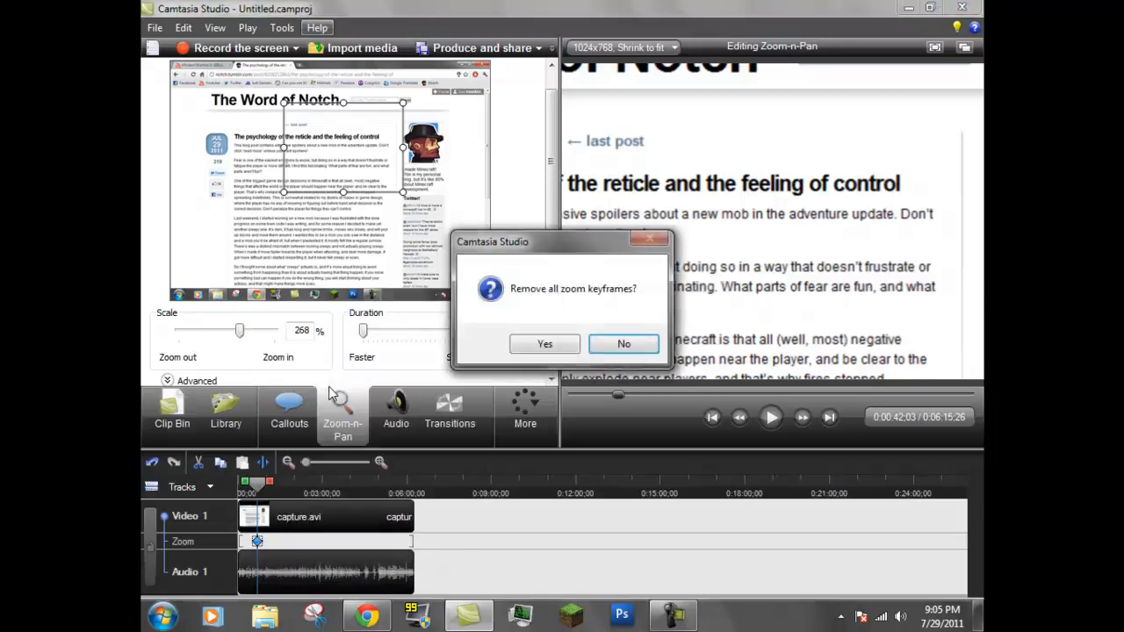
{"action": "left_click", "coordinate": [557, 347]}
Show the Cursor Effects settings and briefly play the recording from 0:00:42;03
{"action": "left_click", "coordinate": [518, 411]}
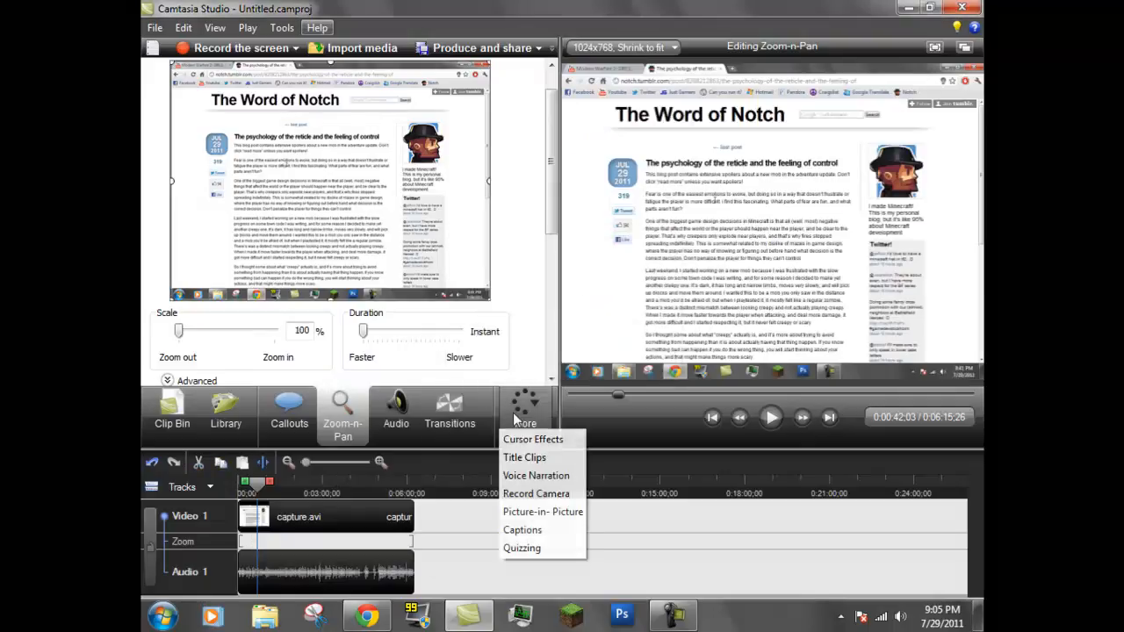
{"action": "left_click", "coordinate": [519, 440]}
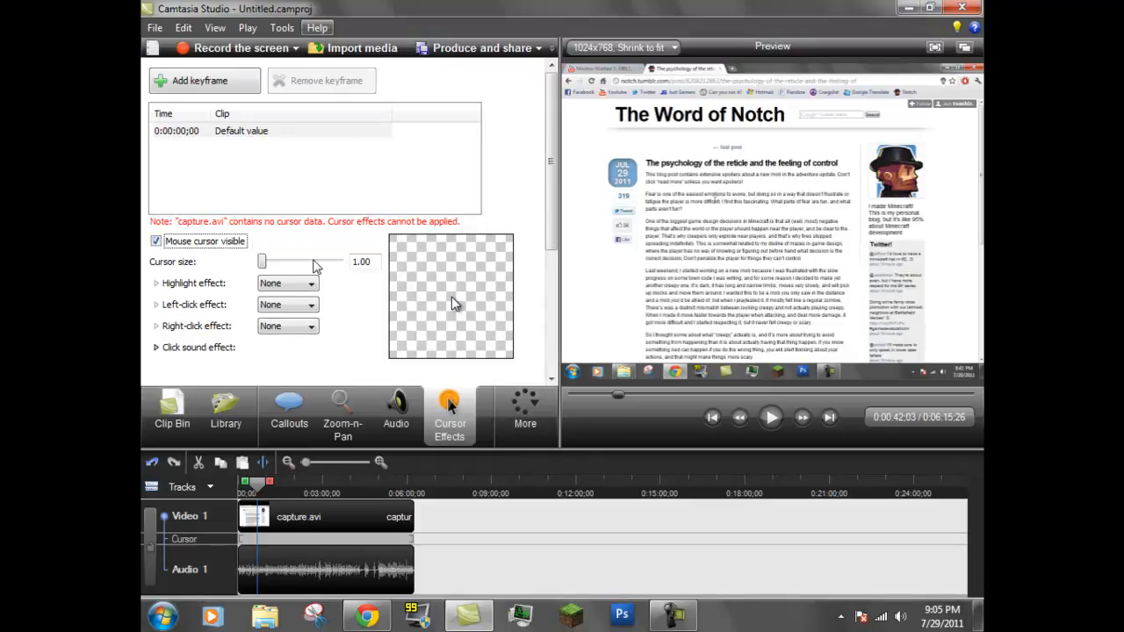
{"action": "left_click", "coordinate": [770, 417]}
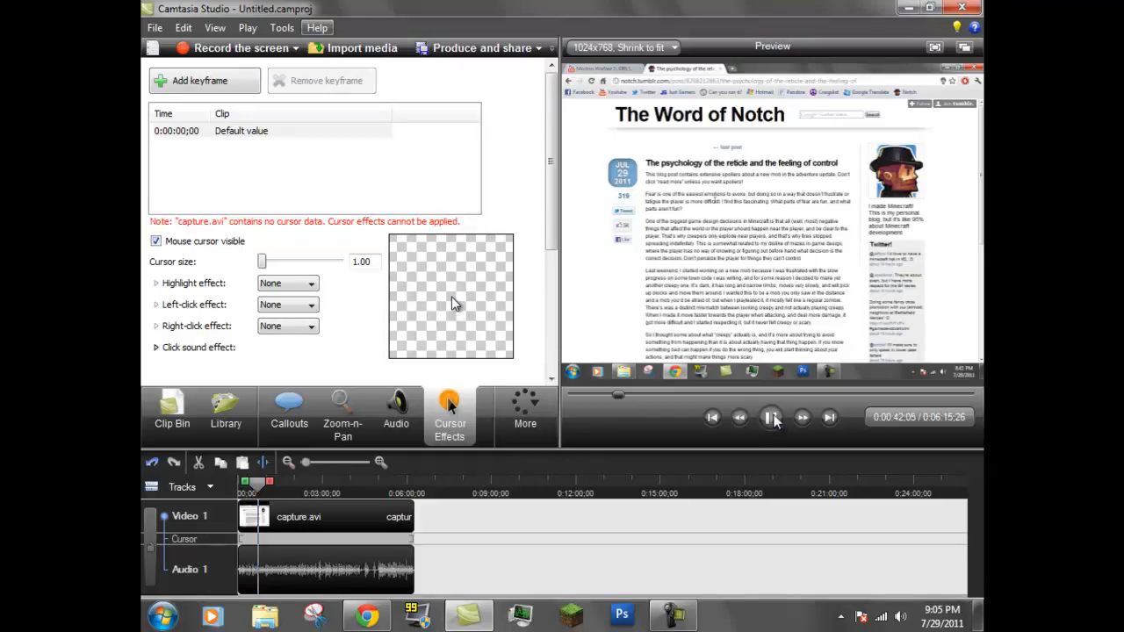
{"action": "left_click", "coordinate": [770, 418]}
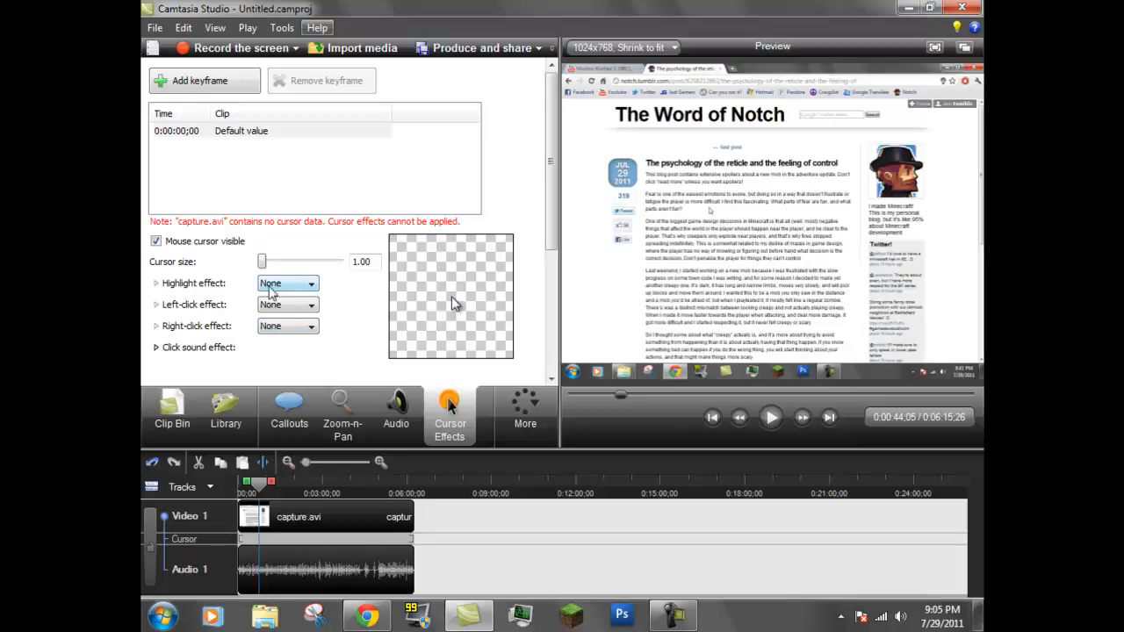
Try Highlight, Spotlight and Magnify as the cursor's highlight effect
{"action": "left_click", "coordinate": [273, 284]}
{"action": "left_click", "coordinate": [277, 312]}
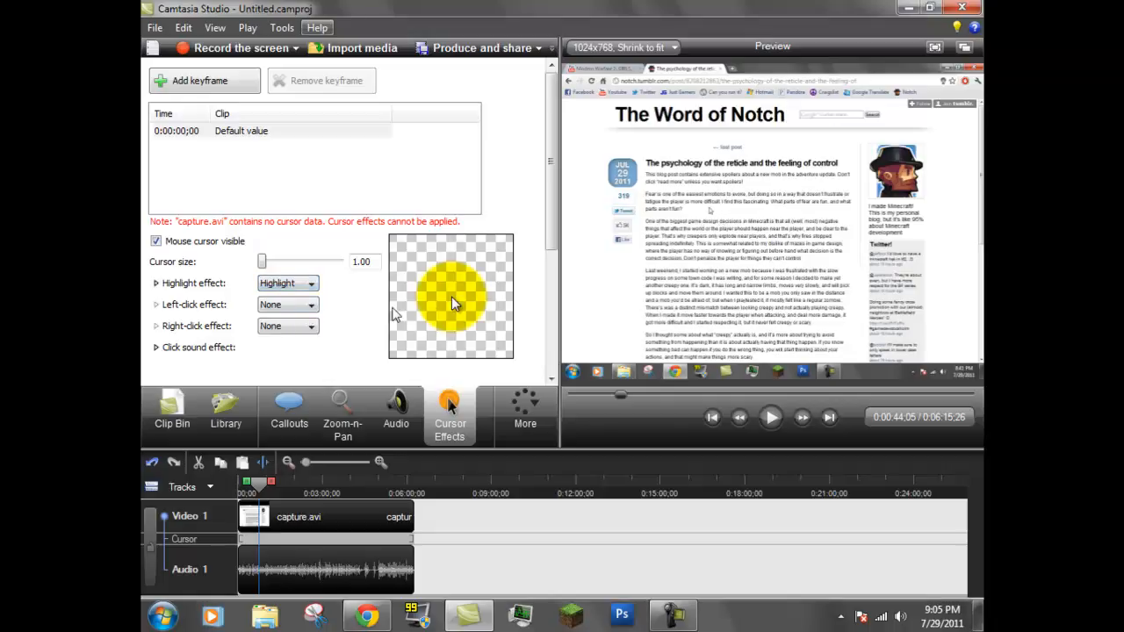
{"action": "left_click", "coordinate": [297, 283]}
{"action": "left_click", "coordinate": [283, 317]}
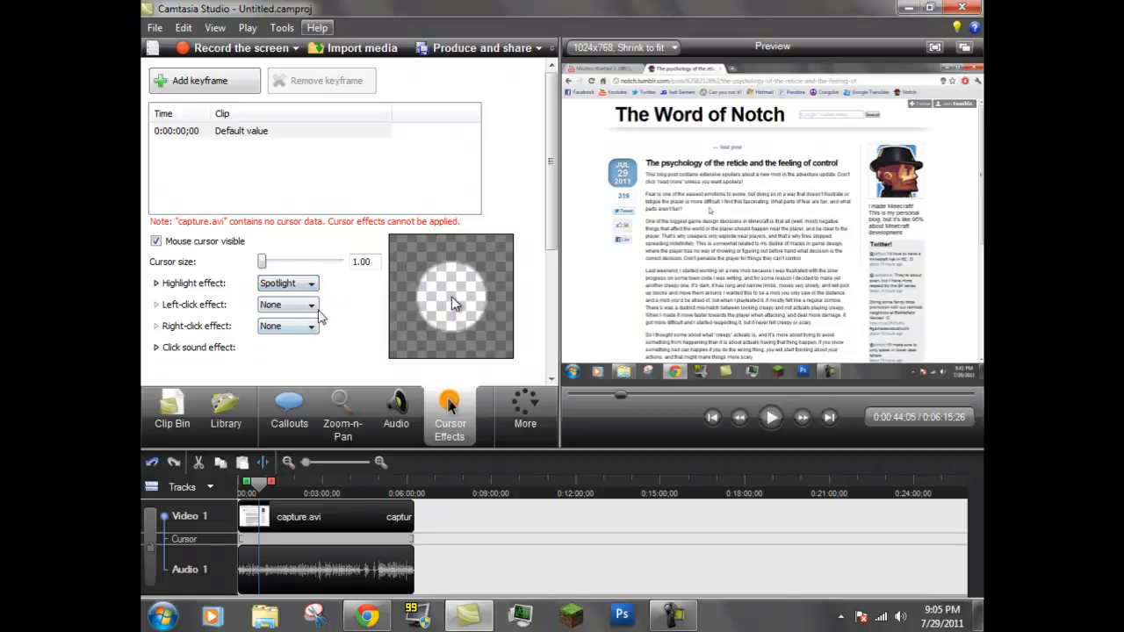
{"action": "left_click", "coordinate": [306, 285]}
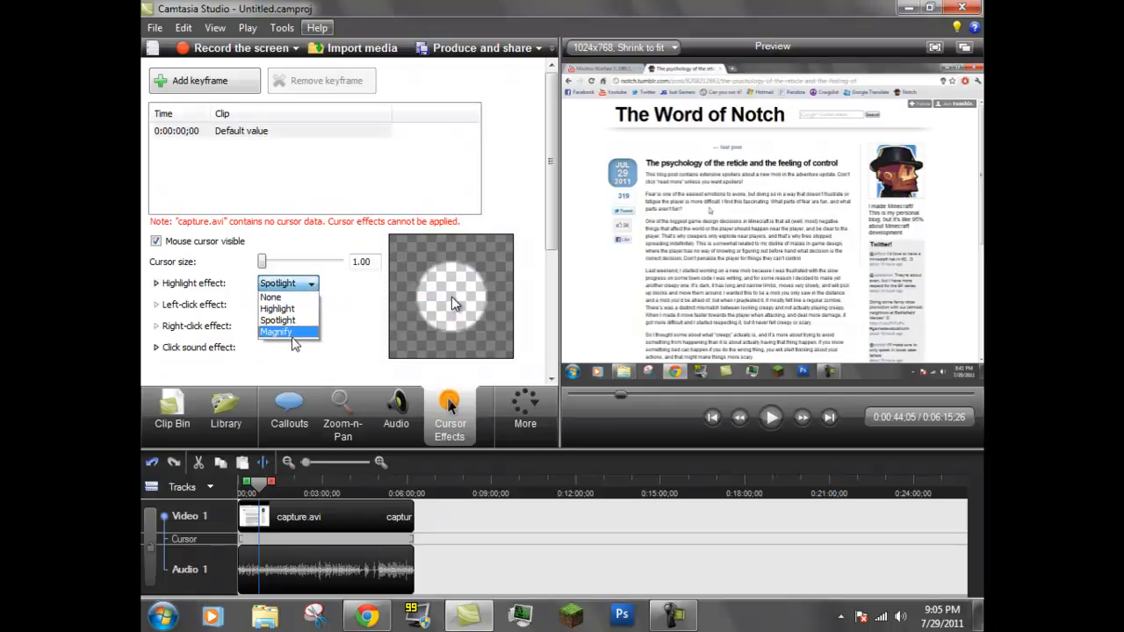
{"action": "left_click", "coordinate": [293, 333]}
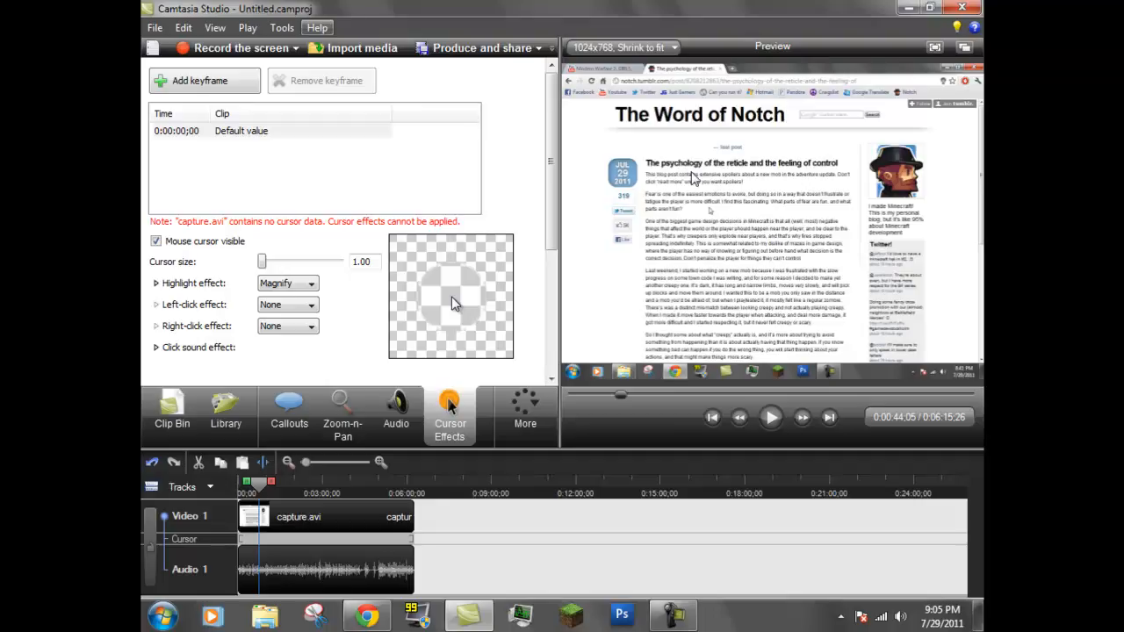
Set the left-click effect to Rings and return the highlight effect to None
{"action": "left_click", "coordinate": [284, 301]}
{"action": "left_click", "coordinate": [280, 324]}
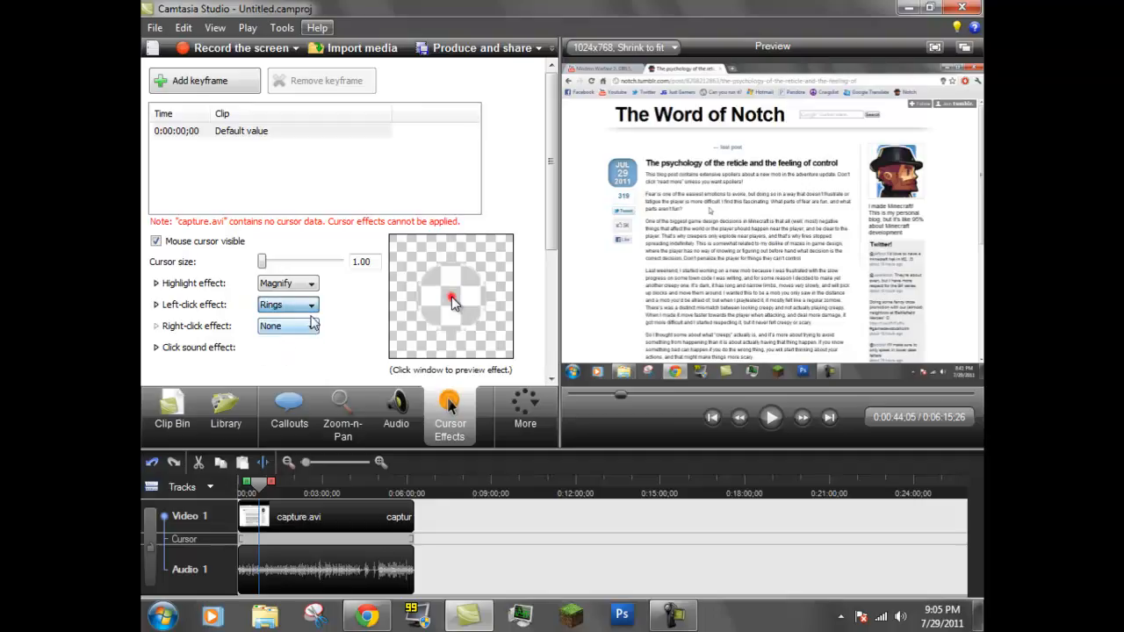
{"action": "left_click", "coordinate": [274, 283]}
{"action": "left_click", "coordinate": [277, 297]}
Try Warp and Ripple as the left-click effect, reset it to None, and view the right-click effect options
{"action": "left_click", "coordinate": [285, 304]}
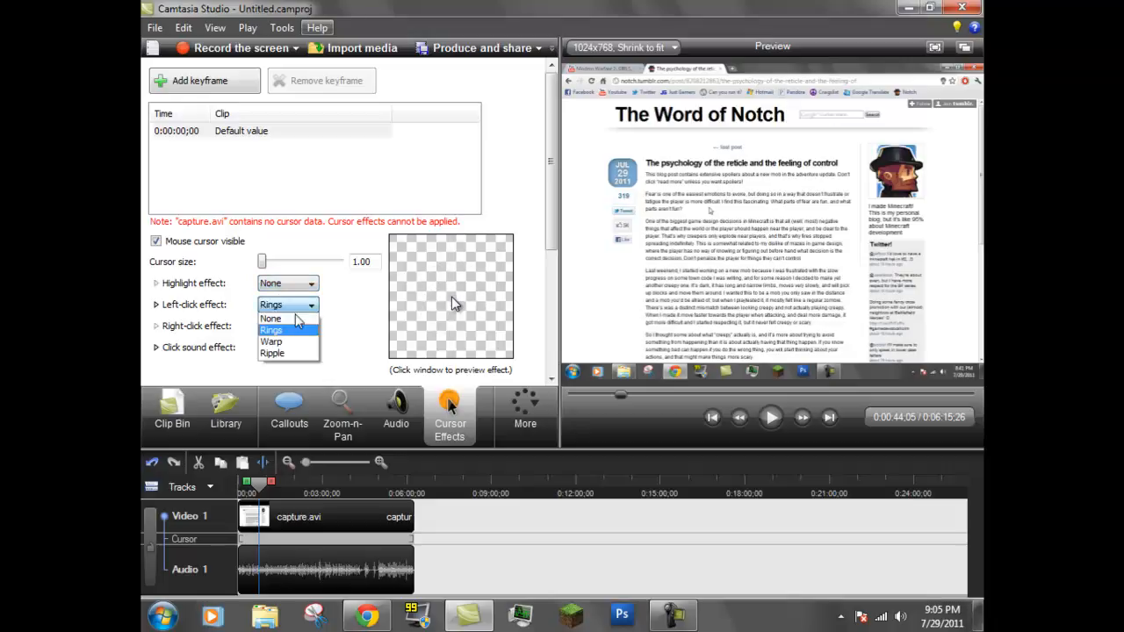
{"action": "left_click", "coordinate": [305, 342]}
{"action": "left_click", "coordinate": [301, 306]}
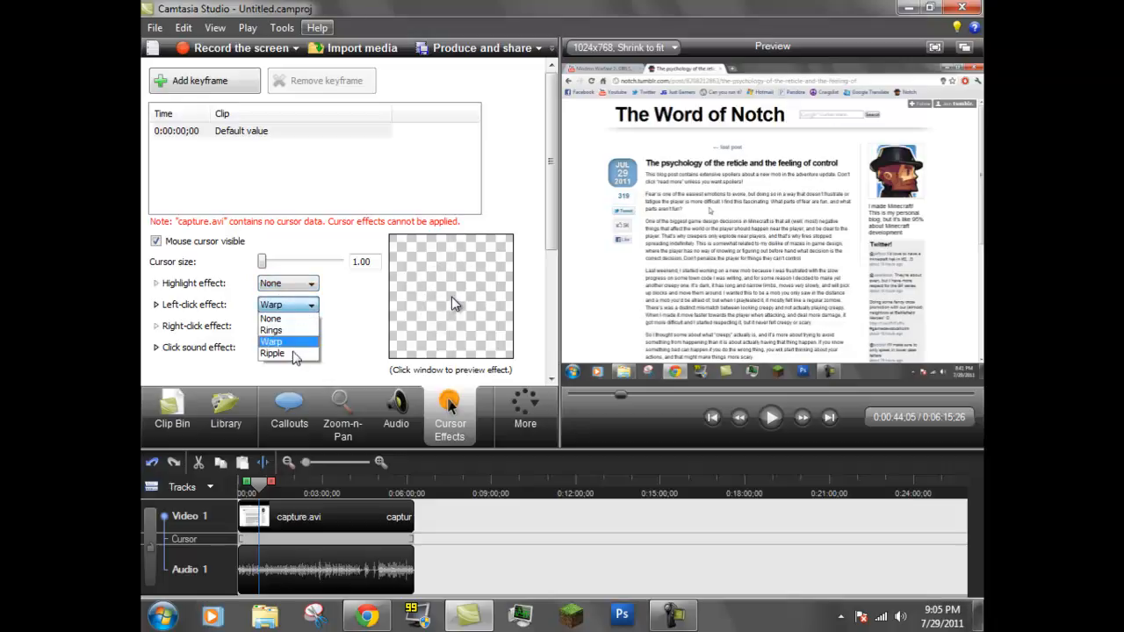
{"action": "left_click", "coordinate": [294, 353]}
{"action": "left_click", "coordinate": [295, 308]}
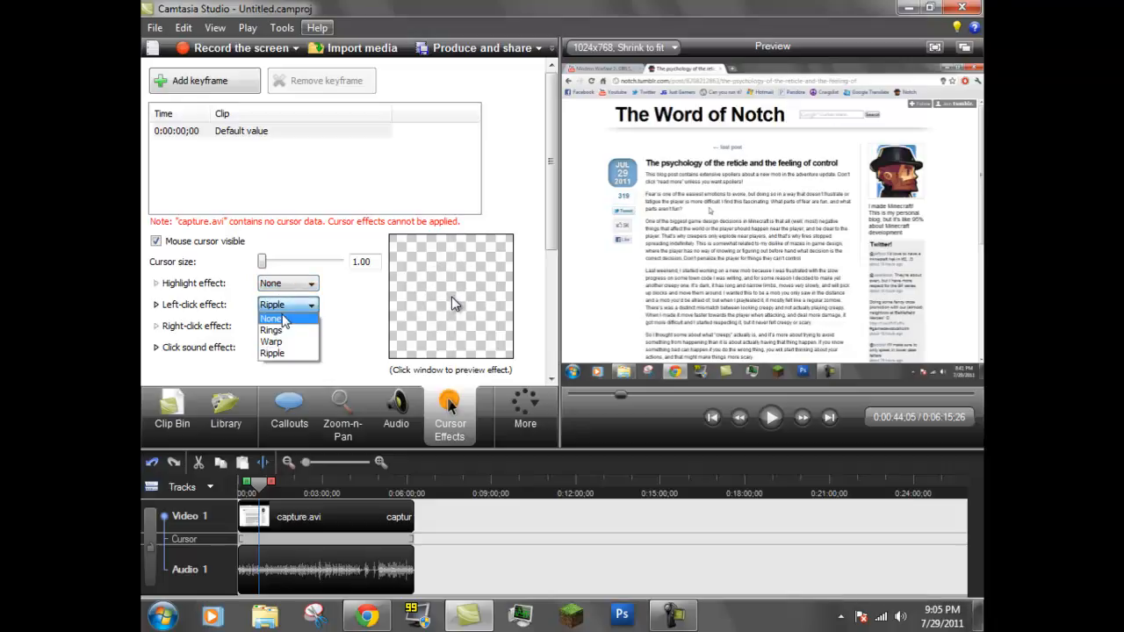
{"action": "left_click", "coordinate": [290, 319]}
{"action": "left_click", "coordinate": [293, 327]}
{"action": "left_click", "coordinate": [369, 353]}
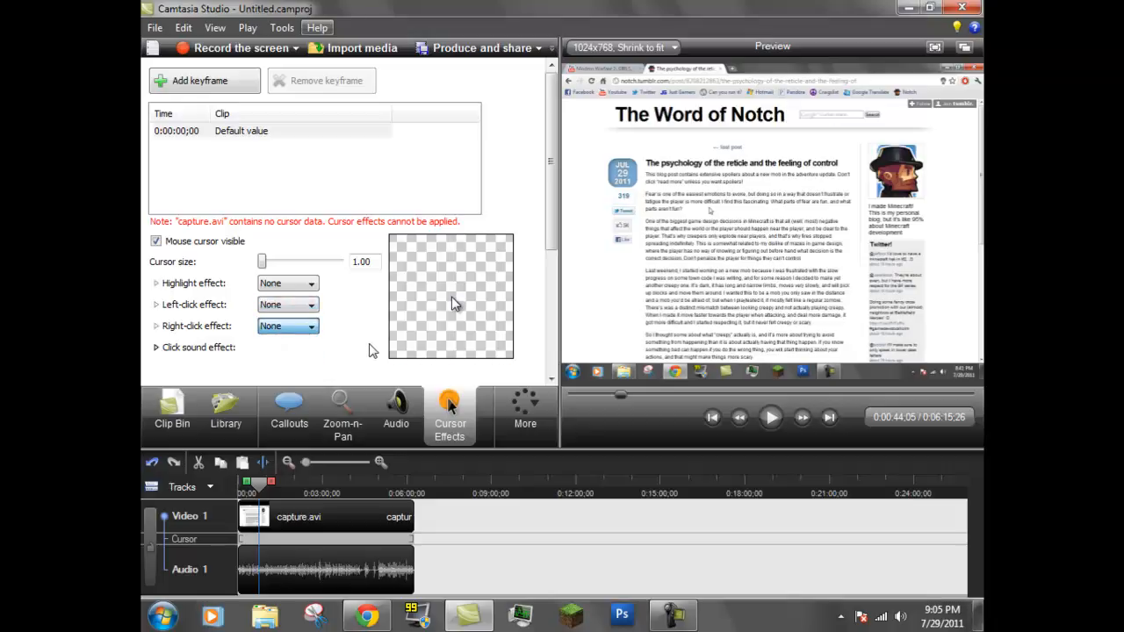
Try Mouse click as the left-click sound effect, then set it to Laptop click and play the sound
{"action": "left_click", "coordinate": [157, 348]}
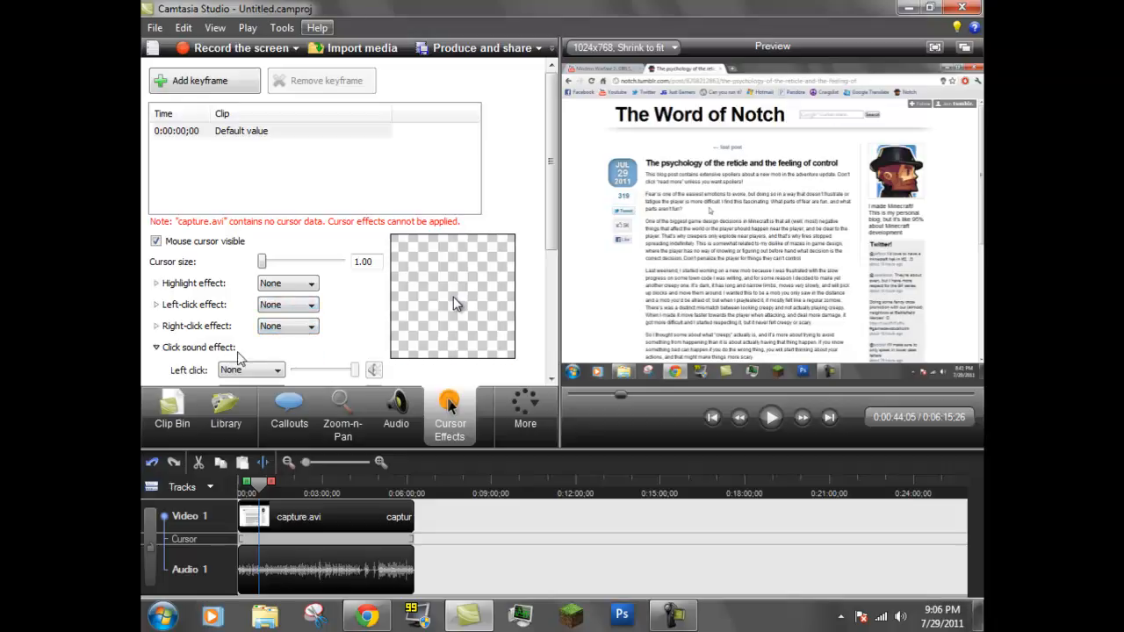
{"action": "scroll", "coordinate": [491, 217], "scroll_direction": "down", "scroll_amount": 5}
{"action": "left_click", "coordinate": [263, 243]}
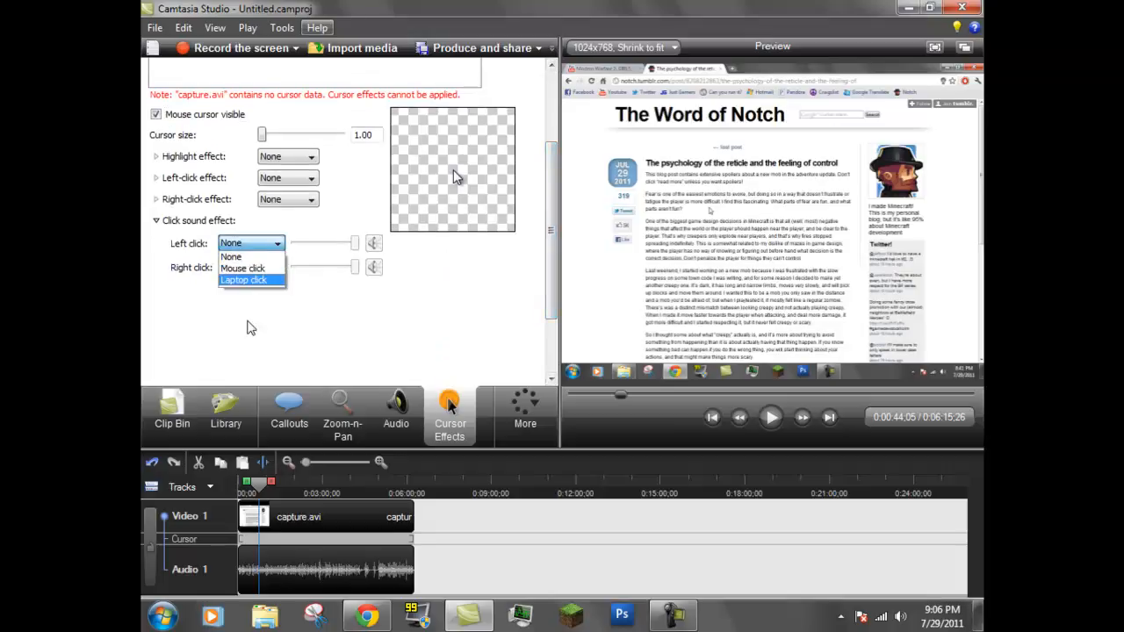
{"action": "left_click", "coordinate": [248, 297]}
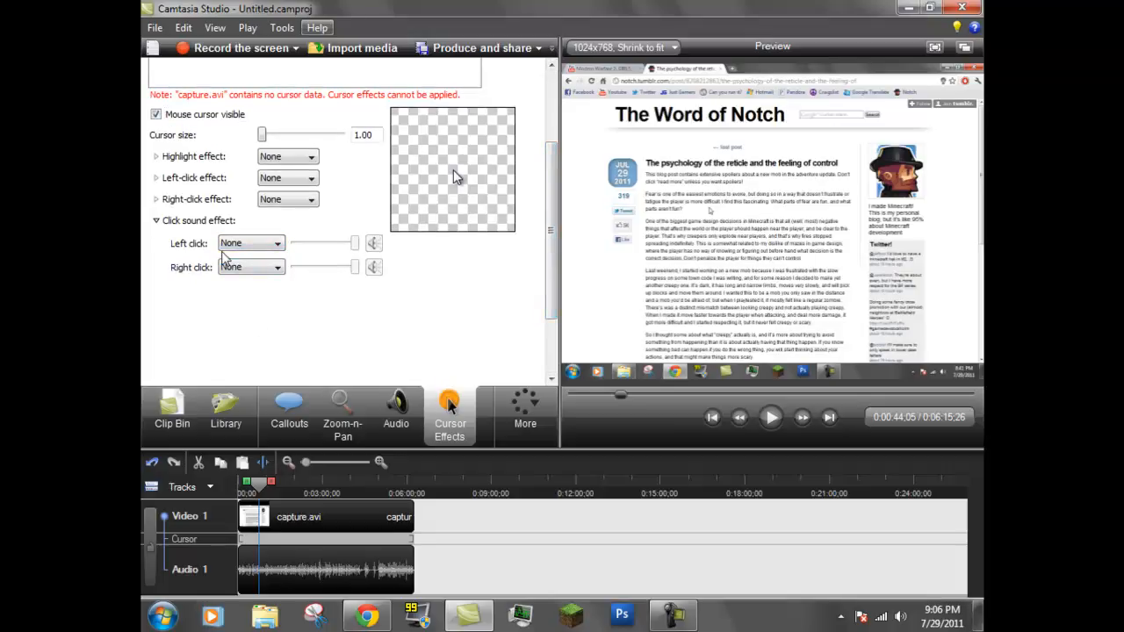
{"action": "left_click", "coordinate": [238, 245]}
{"action": "left_click", "coordinate": [243, 267]}
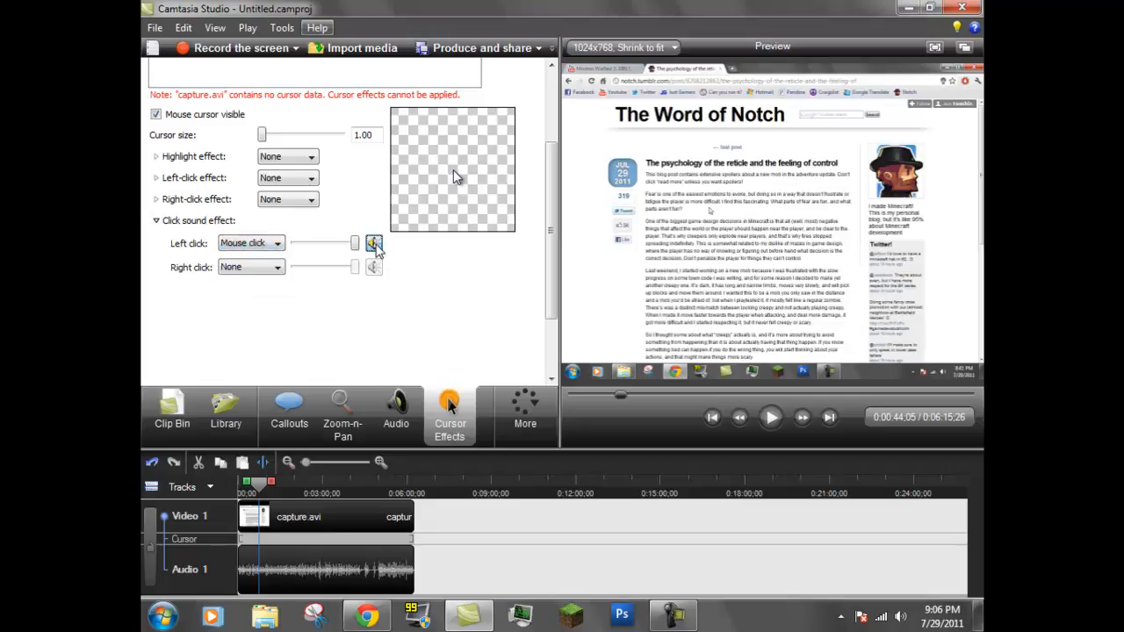
{"action": "left_click", "coordinate": [259, 244]}
{"action": "left_click", "coordinate": [373, 243]}
{"action": "scroll", "coordinate": [353, 264], "scroll_direction": "up", "scroll_amount": 3}
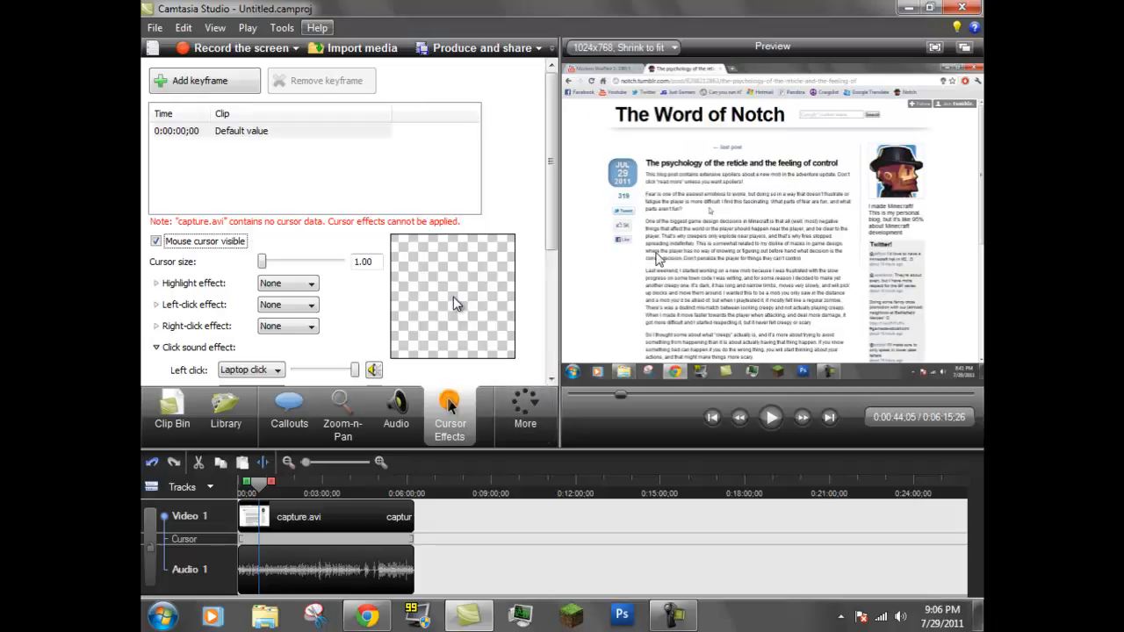
Return the playhead to the start of the timeline and choose Audio 1 as the record track in the Voice Narration settings
{"action": "left_click", "coordinate": [539, 409]}
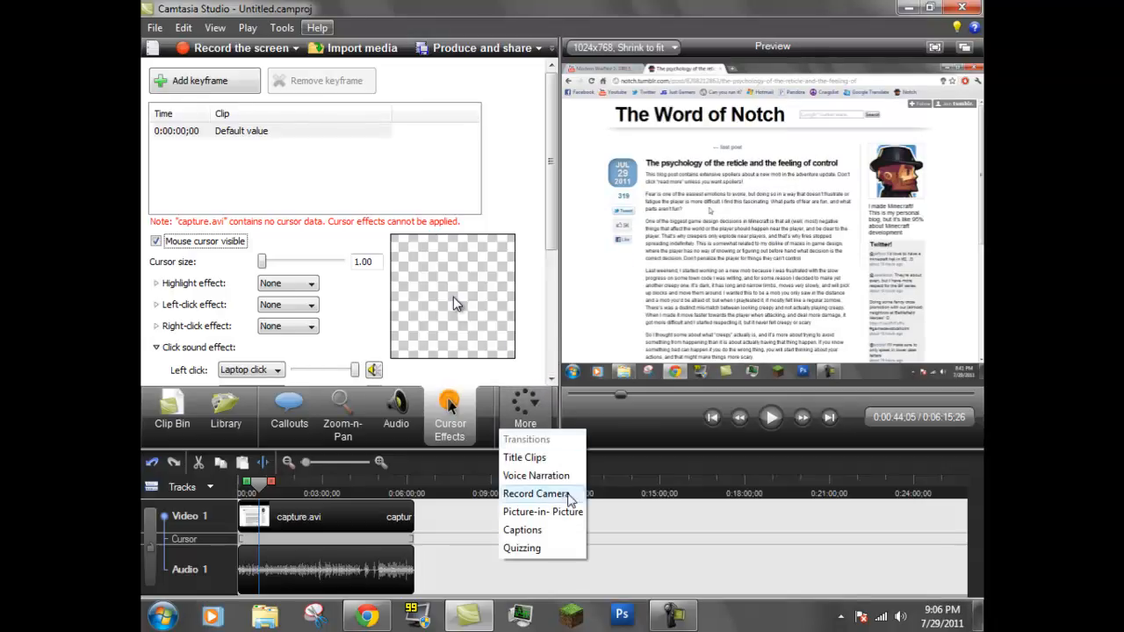
{"action": "left_click", "coordinate": [562, 476]}
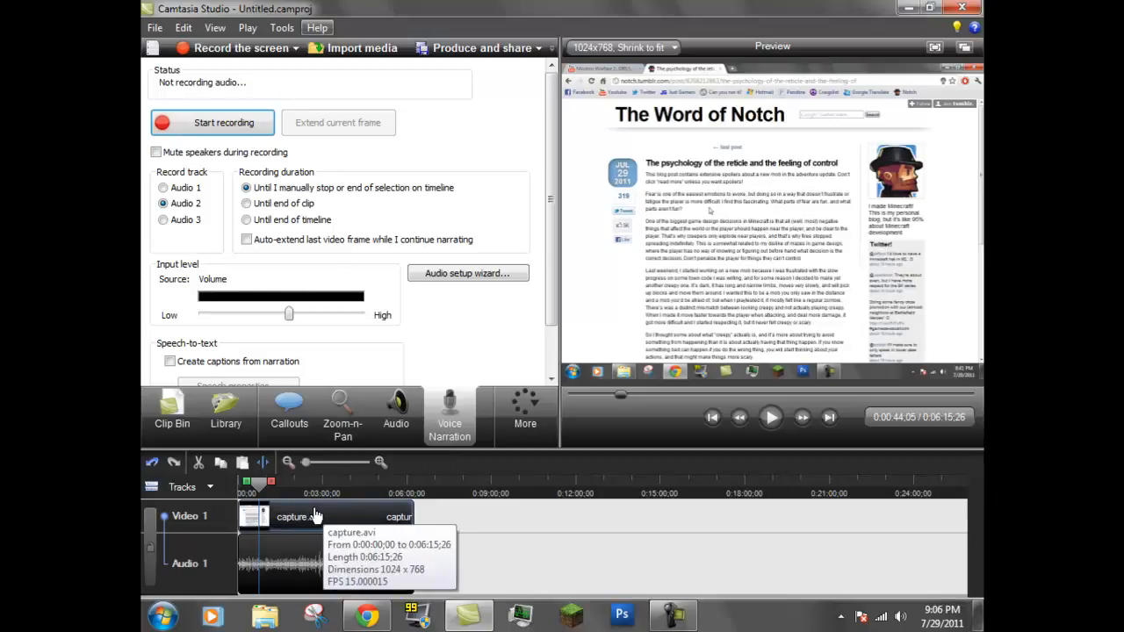
{"action": "left_click_drag", "start_coordinate": [257, 488], "coordinate": [160, 487]}
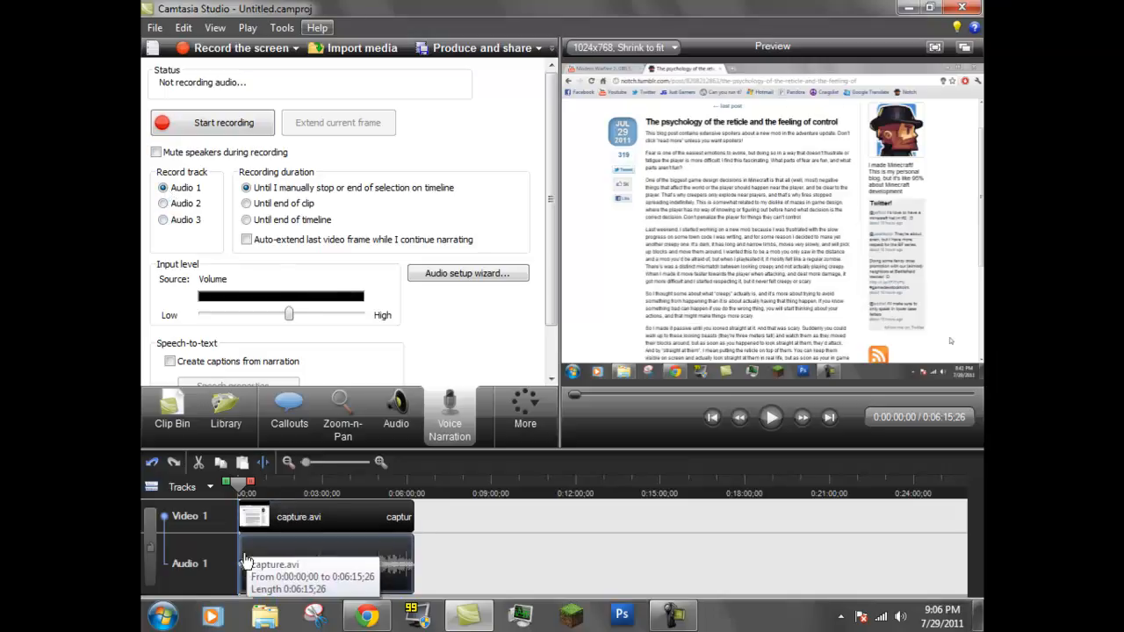
{"action": "left_click", "coordinate": [164, 203]}
{"action": "left_click", "coordinate": [163, 187]}
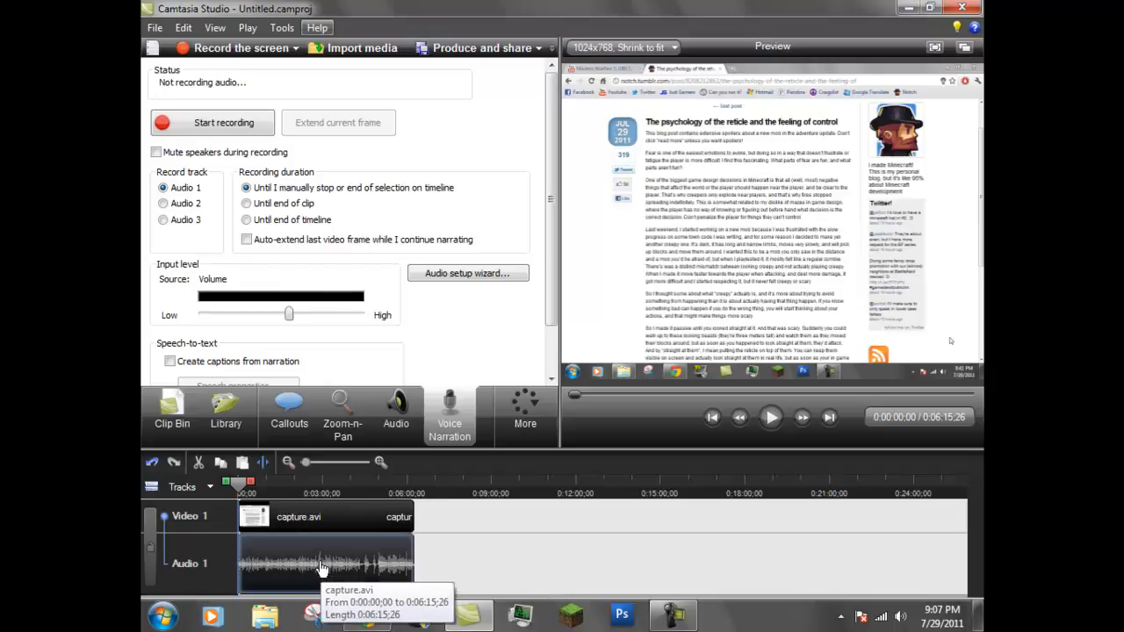
{"action": "left_click_drag", "start_coordinate": [546, 187], "coordinate": [549, 221]}
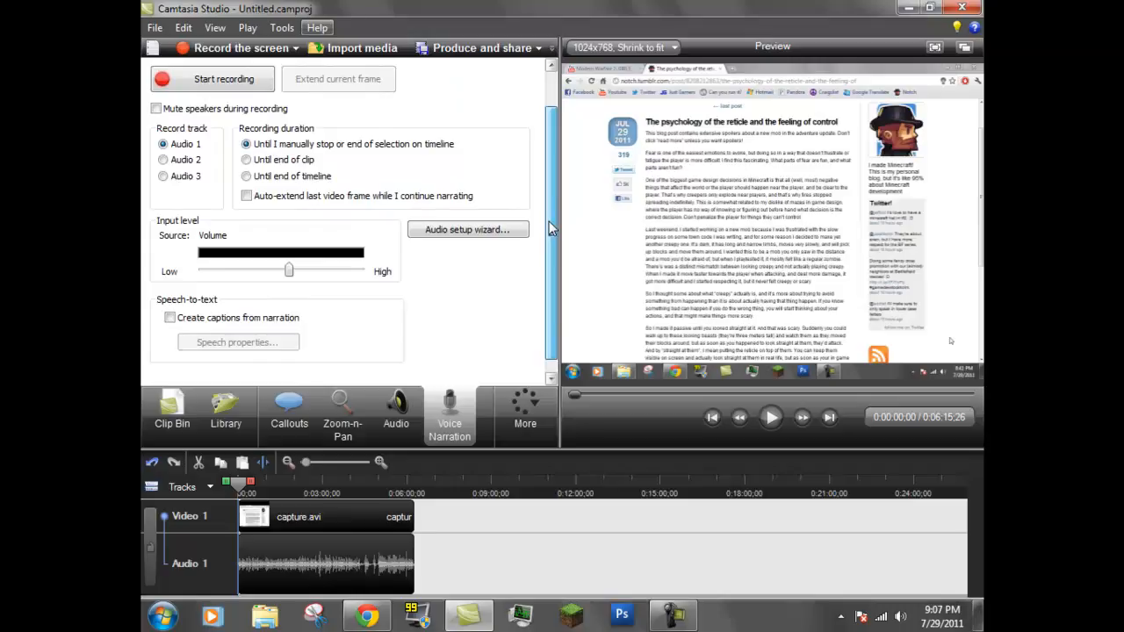
{"action": "scroll", "coordinate": [352, 219], "scroll_direction": "up", "scroll_amount": 2}
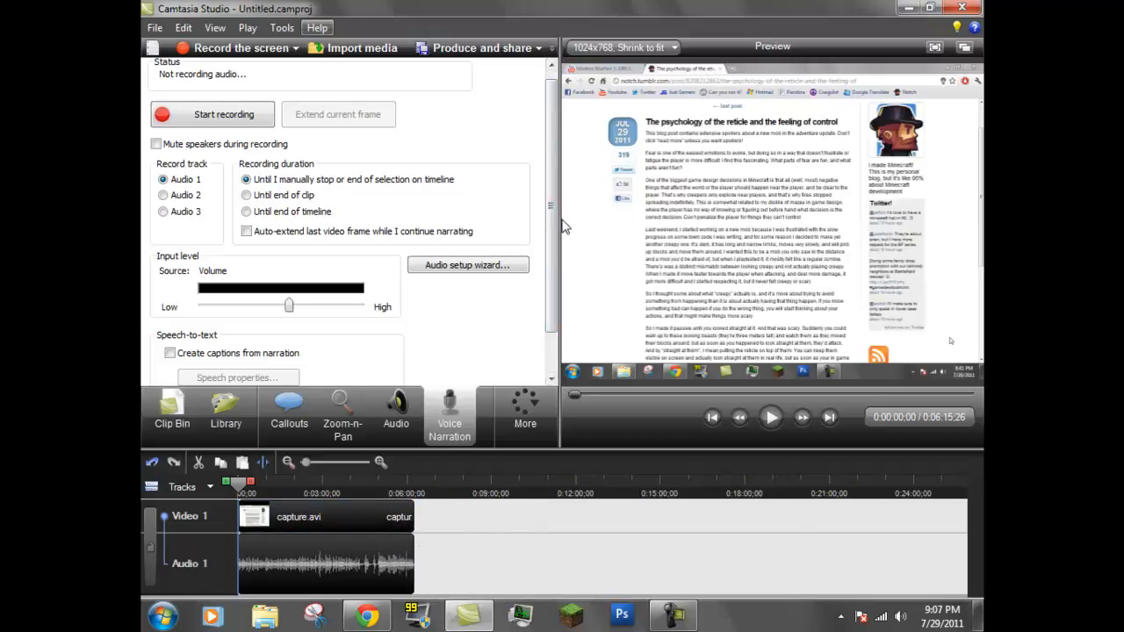
Examine the Record Camera, Picture-in-Picture and Captions settings
{"action": "left_click", "coordinate": [520, 414]}
{"action": "left_click", "coordinate": [537, 494]}
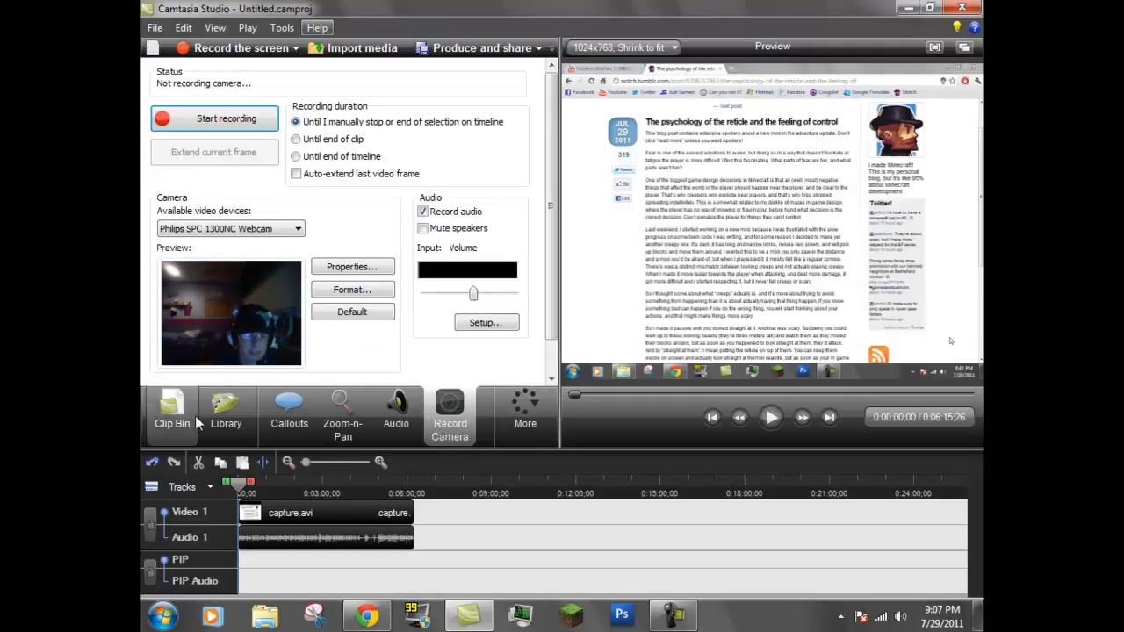
{"action": "left_click", "coordinate": [237, 419]}
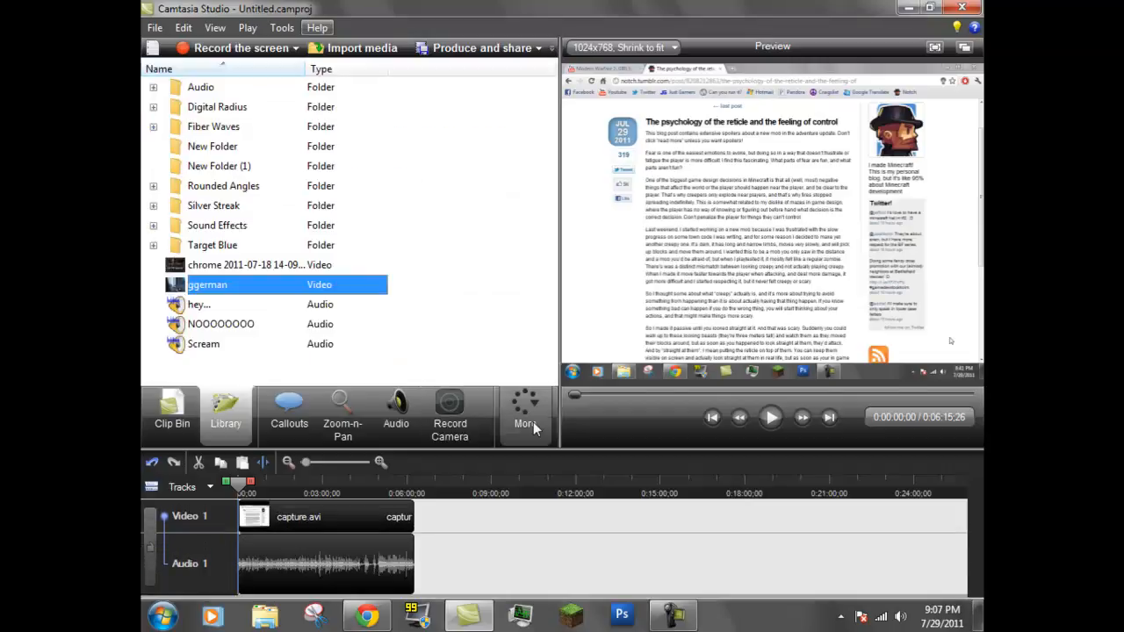
{"action": "left_click", "coordinate": [531, 423]}
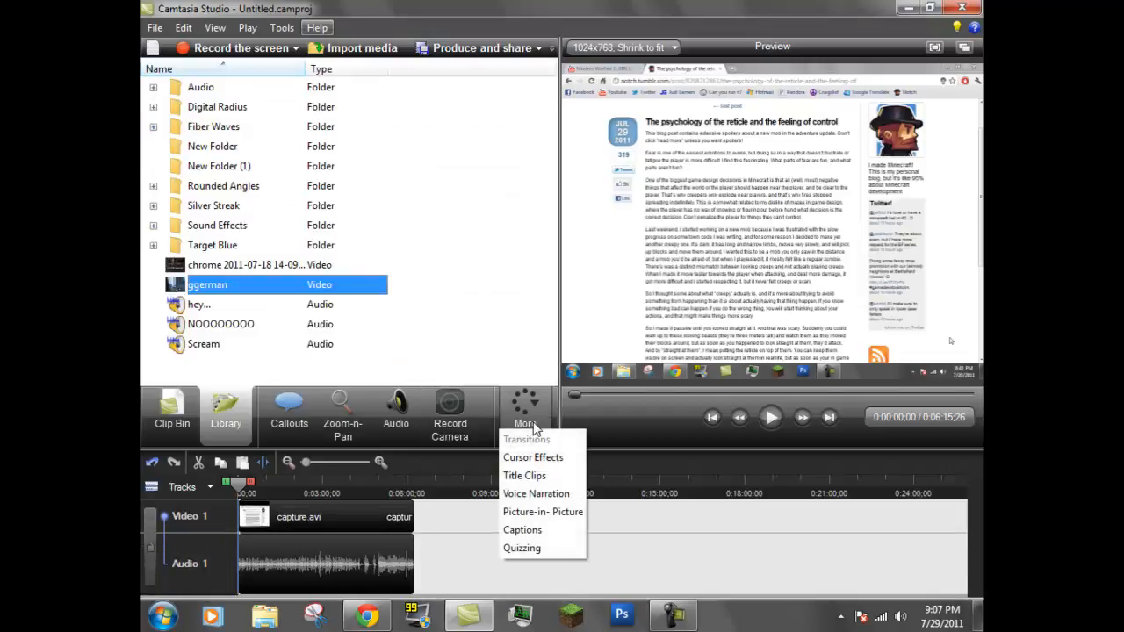
{"action": "left_click", "coordinate": [543, 512]}
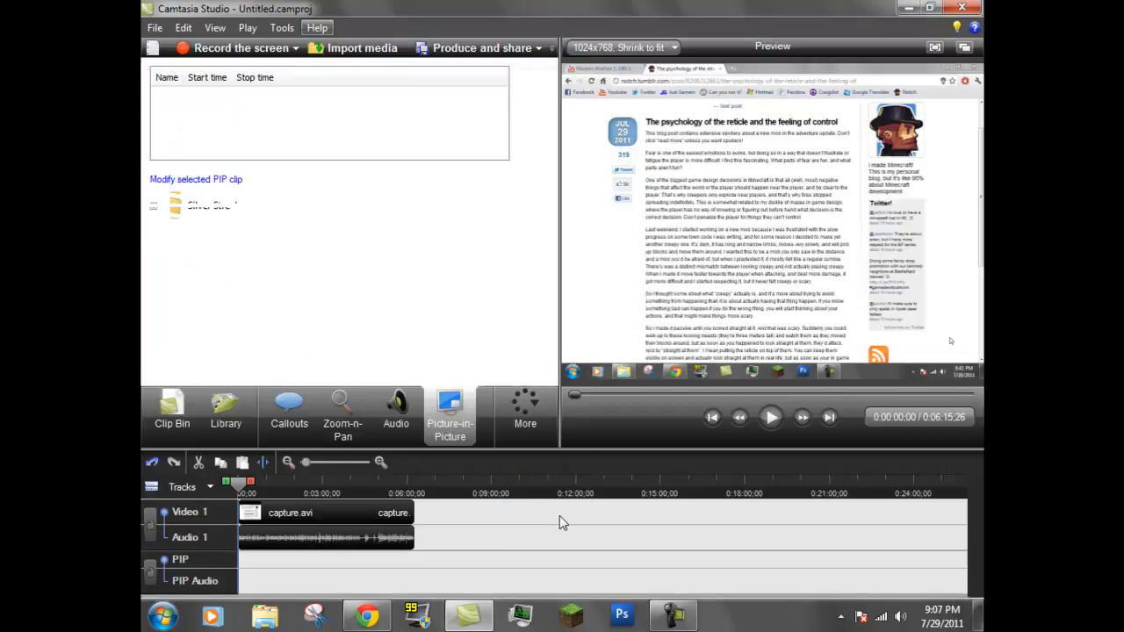
{"action": "left_click", "coordinate": [544, 432]}
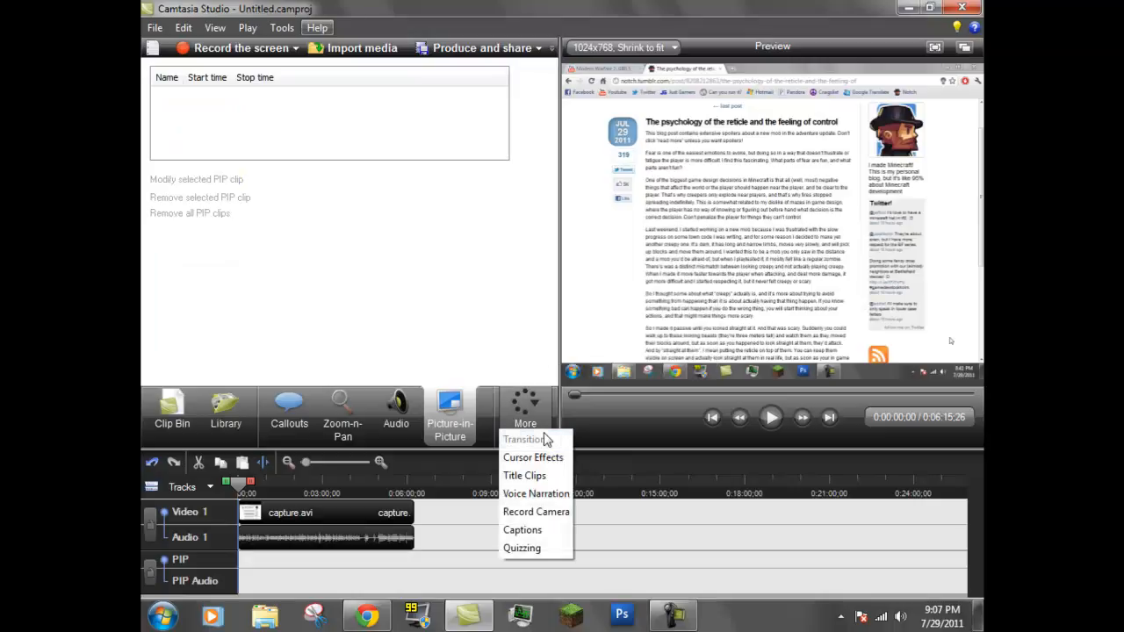
{"action": "left_click", "coordinate": [553, 532]}
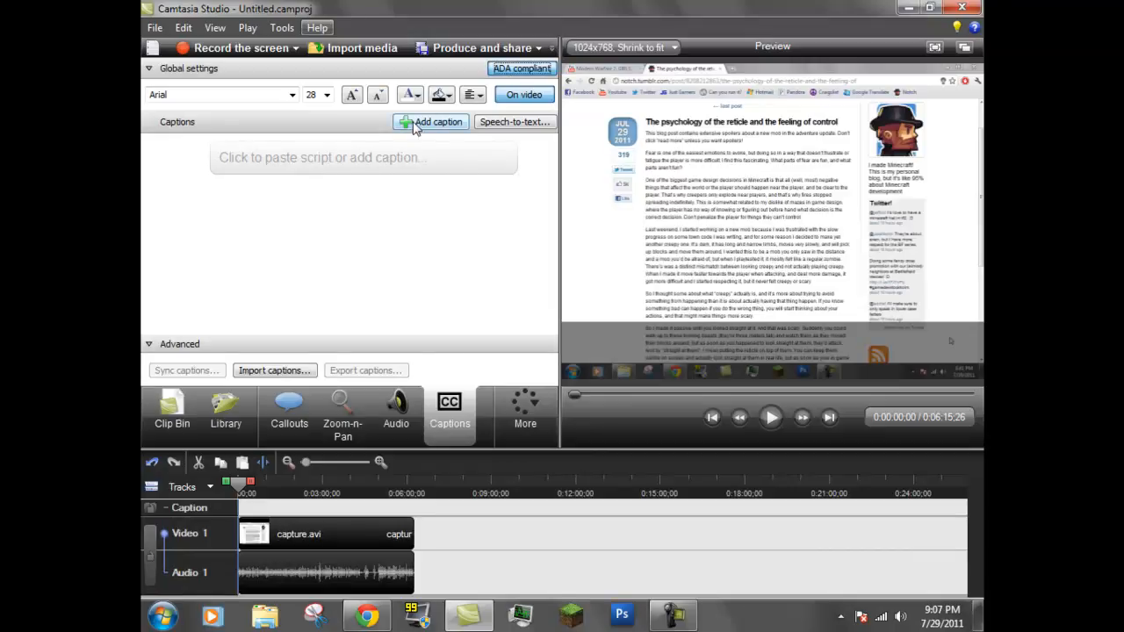
{"action": "left_click", "coordinate": [527, 424]}
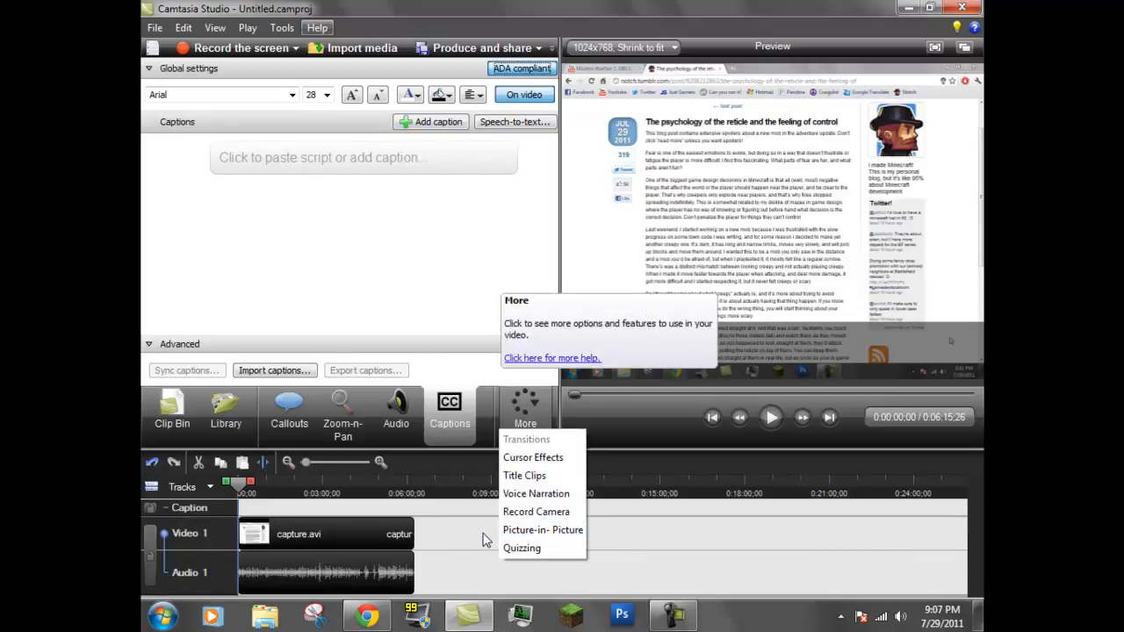
{"action": "left_click", "coordinate": [444, 538]}
Add a rectangle callout at the left edge of the preview with the text "Sorry i said that wrong"
{"action": "left_click", "coordinate": [292, 411]}
{"action": "left_click", "coordinate": [430, 149]}
{"action": "left_click_drag", "start_coordinate": [636, 104], "coordinate": [620, 257]}
{"action": "type", "text": "SAorry"}
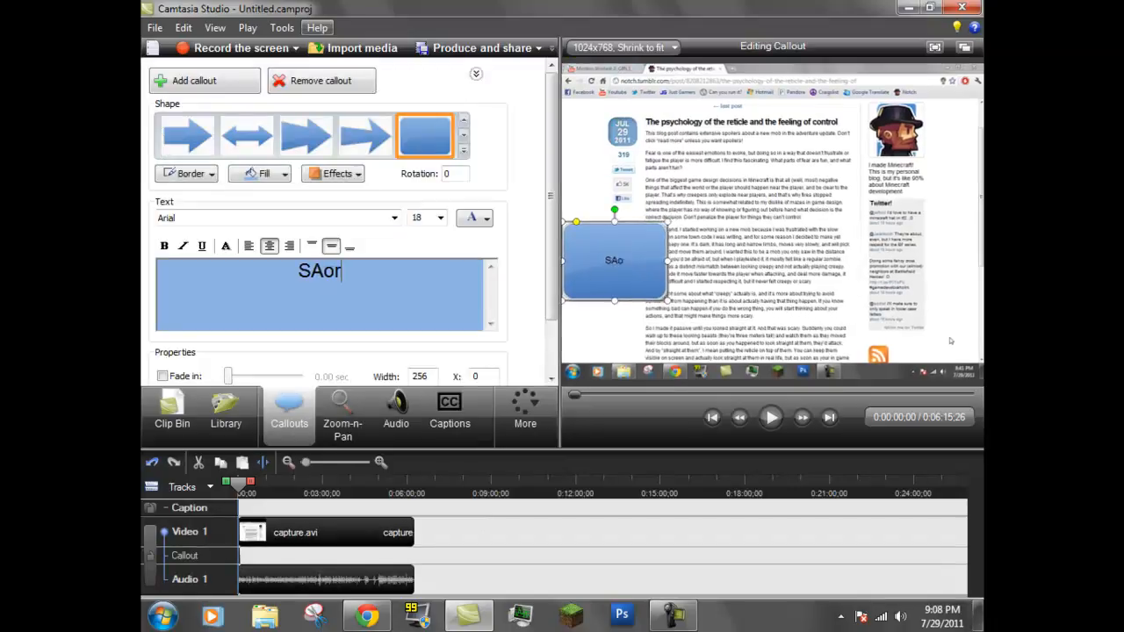
{"action": "key", "text": "BackSpace"}
{"action": "key", "text": "BackSpace"}
{"action": "key", "text": "BackSpace"}
{"action": "key", "text": "BackSpace"}
{"action": "key", "text": "BackSpace"}
{"action": "key", "text": "BackSpace"}
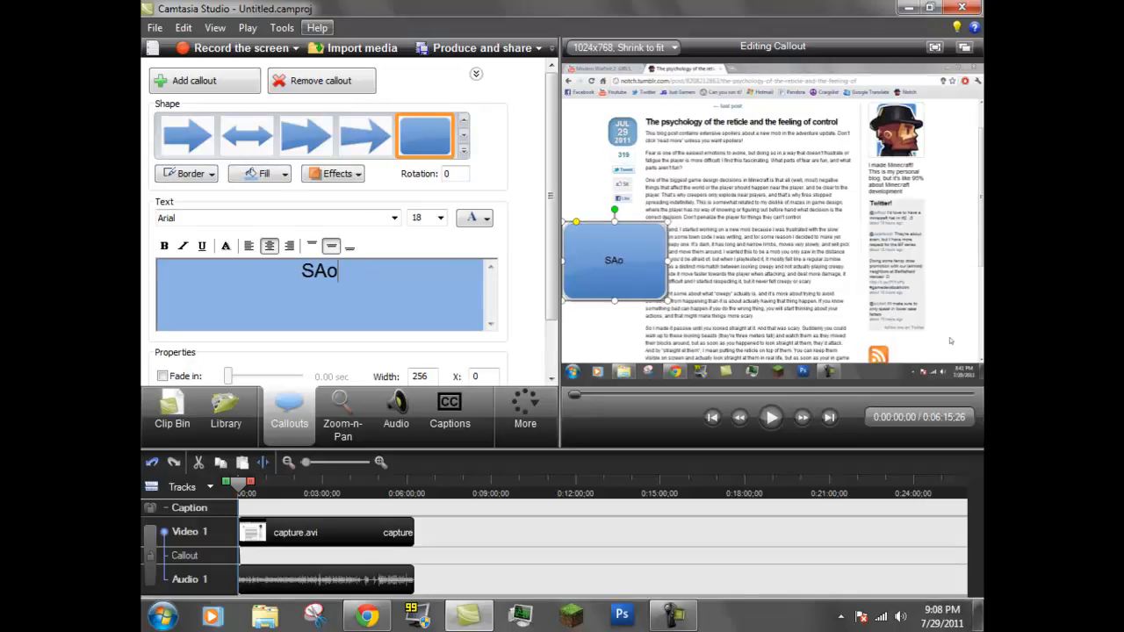
{"action": "type", "text": "orrr"}
{"action": "key", "text": "BackSpace"}
{"action": "type", "text": "y i said"}
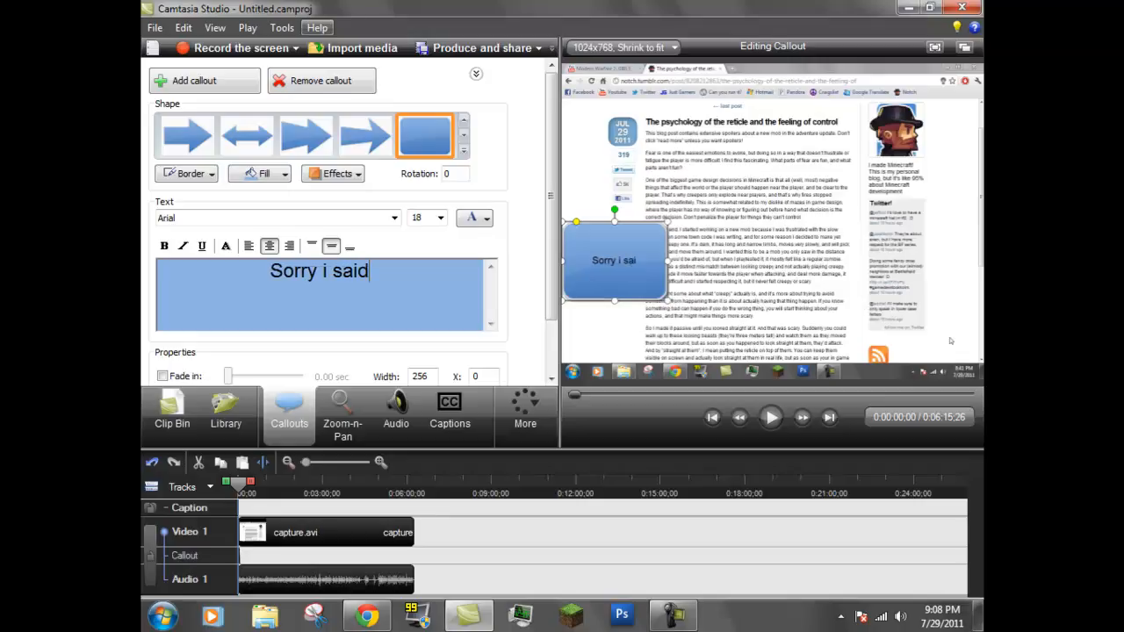
{"action": "type", "text": " that wrong"}
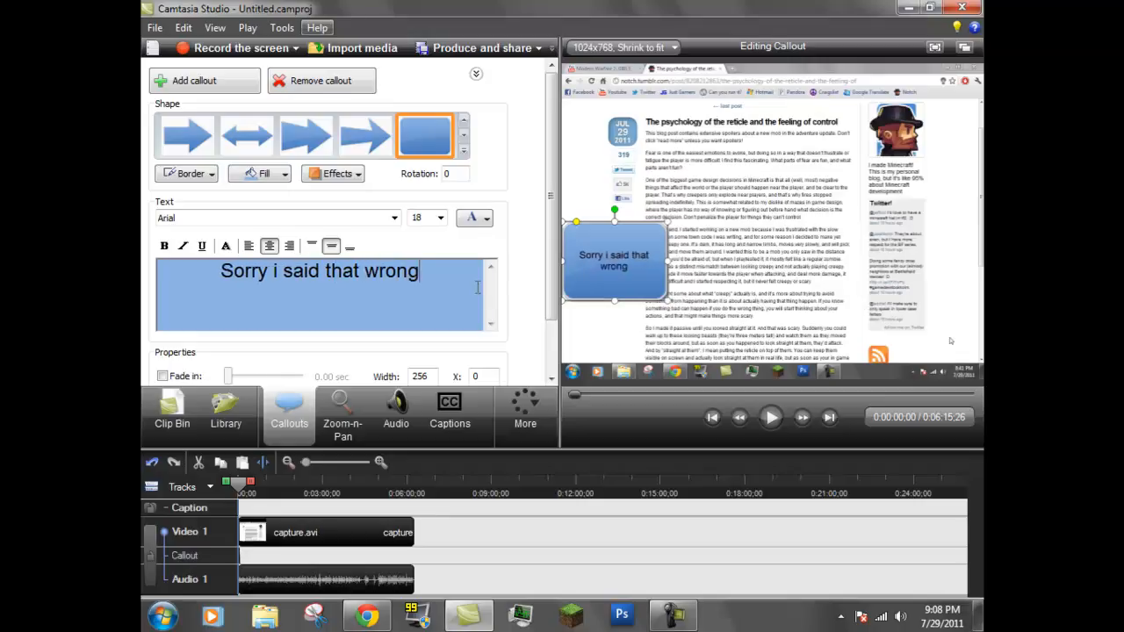
Move the callout text into the third, tapered arrow shape and place the callout over the upper paragraphs of the page
{"action": "left_click_drag", "start_coordinate": [451, 293], "coordinate": [191, 276]}
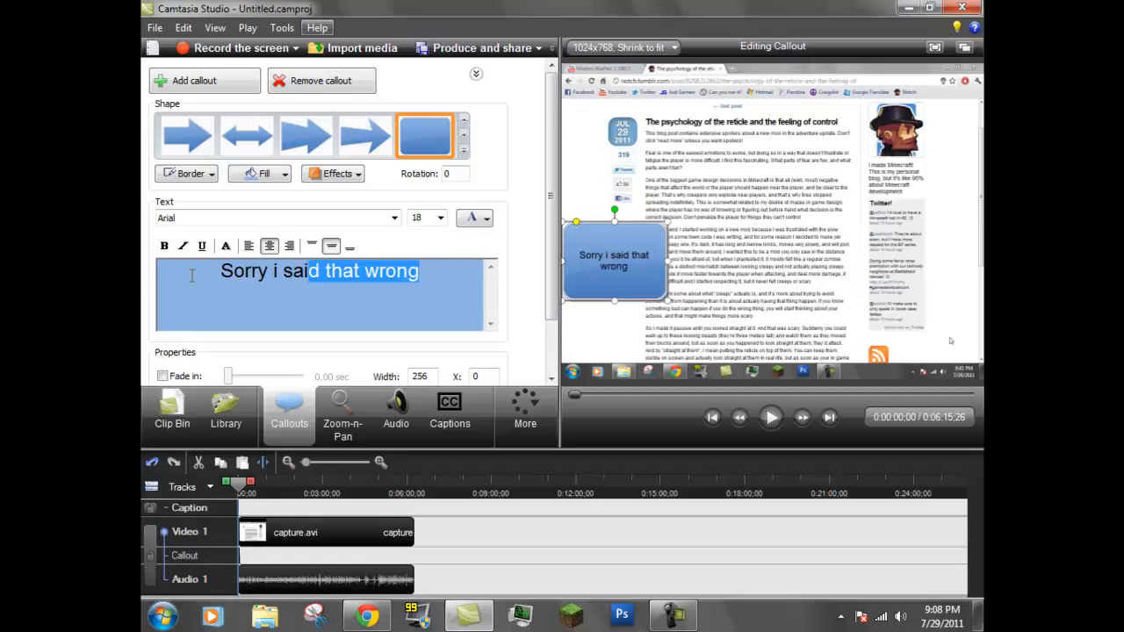
{"action": "right_click", "coordinate": [253, 263]}
{"action": "left_click", "coordinate": [303, 318]}
{"action": "left_click", "coordinate": [308, 89]}
{"action": "left_click", "coordinate": [293, 145]}
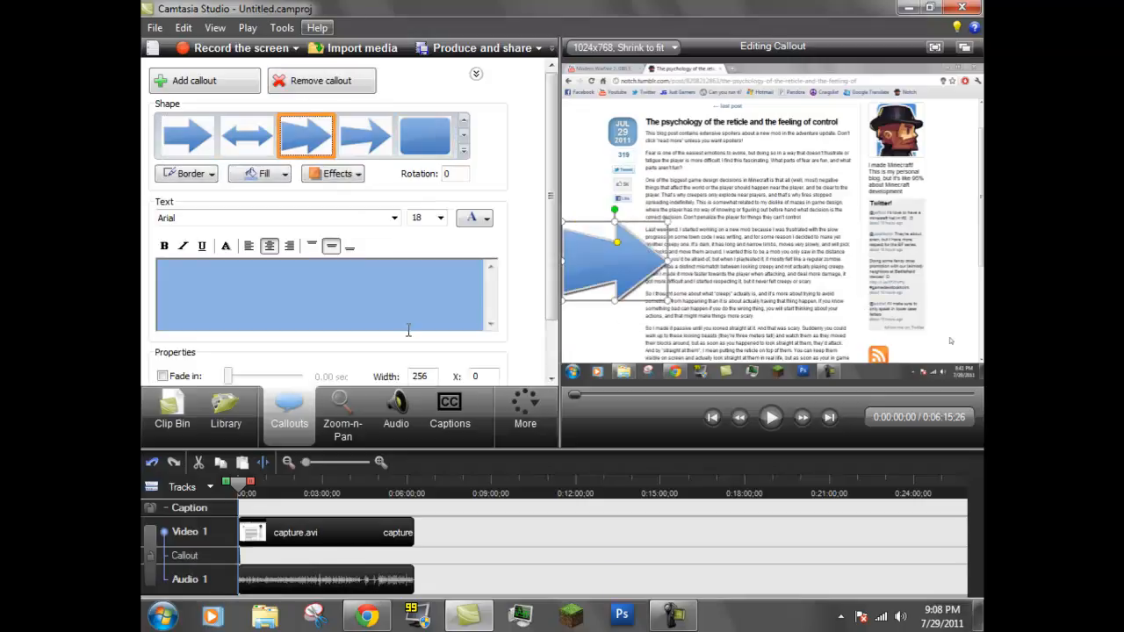
{"action": "right_click", "coordinate": [361, 280]}
{"action": "left_click", "coordinate": [396, 354]}
{"action": "left_click_drag", "start_coordinate": [638, 230], "coordinate": [712, 183]}
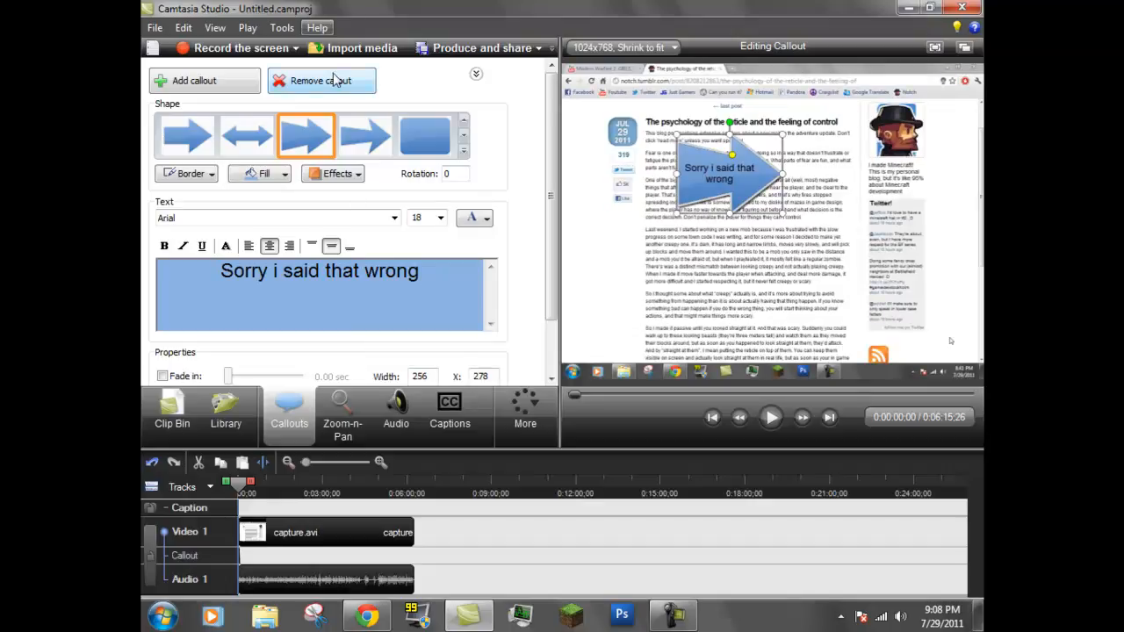
Remove the arrow callout's fill and border and move it to the left edge of the preview
{"action": "left_click", "coordinate": [264, 174]}
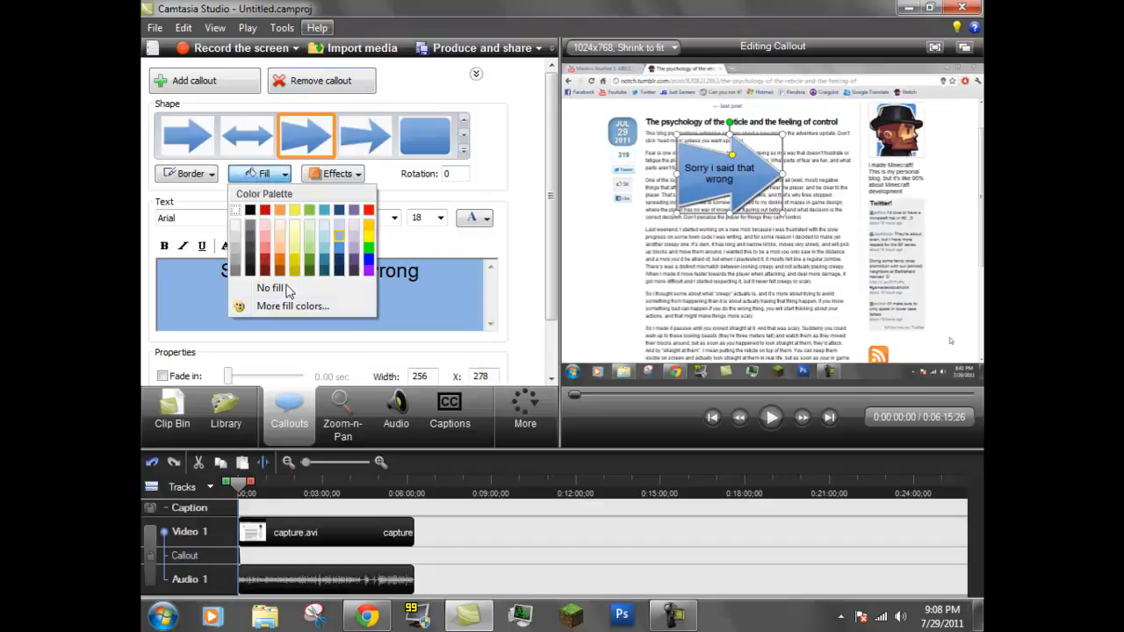
{"action": "left_click", "coordinate": [279, 289]}
{"action": "left_click", "coordinate": [339, 175]}
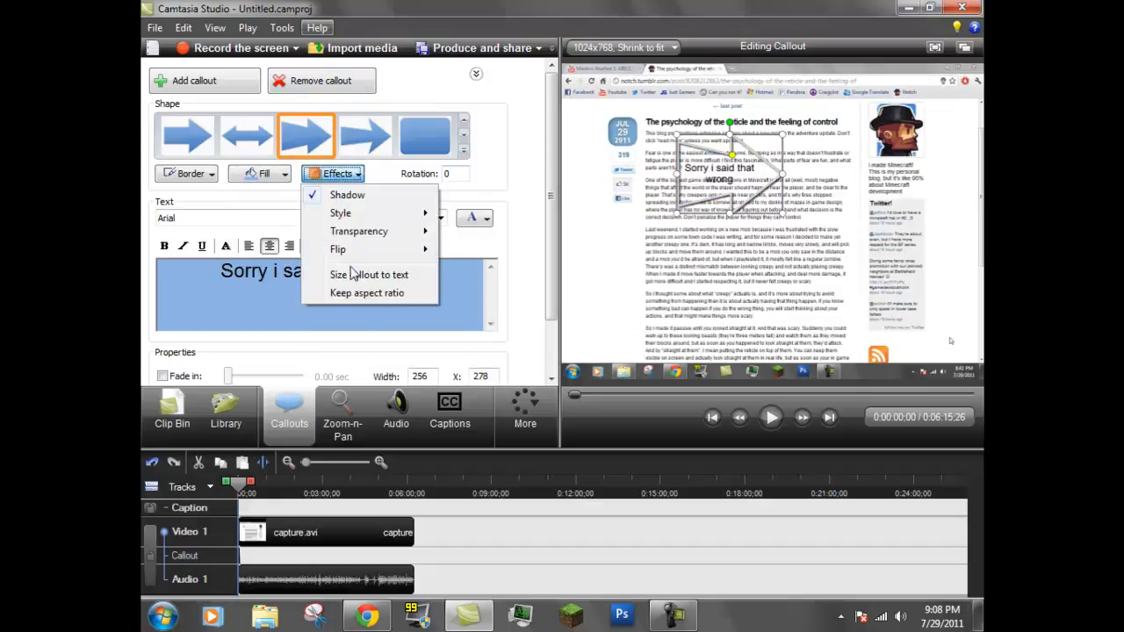
{"action": "left_click", "coordinate": [202, 175]}
{"action": "left_click", "coordinate": [219, 290]}
{"action": "left_click_drag", "start_coordinate": [690, 187], "coordinate": [593, 294]}
Set the font size of the callout text "Sorry i said that wrong" to 24
{"action": "left_click", "coordinate": [441, 218]}
{"action": "left_click", "coordinate": [436, 342]}
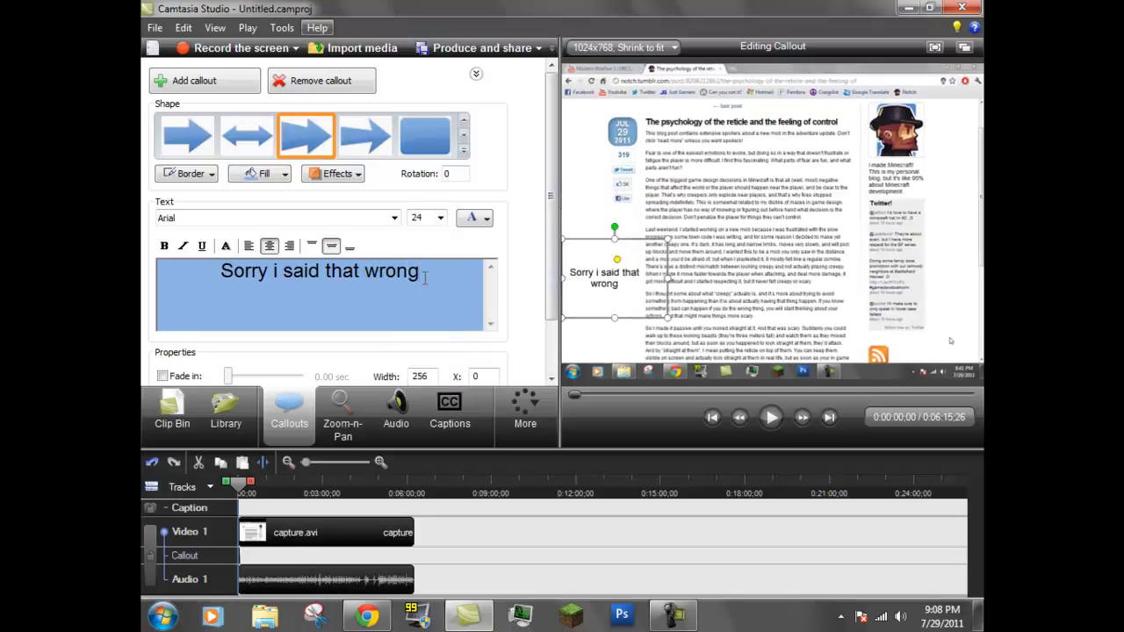
{"action": "left_click_drag", "start_coordinate": [420, 273], "coordinate": [235, 278]}
{"action": "left_click", "coordinate": [441, 218]}
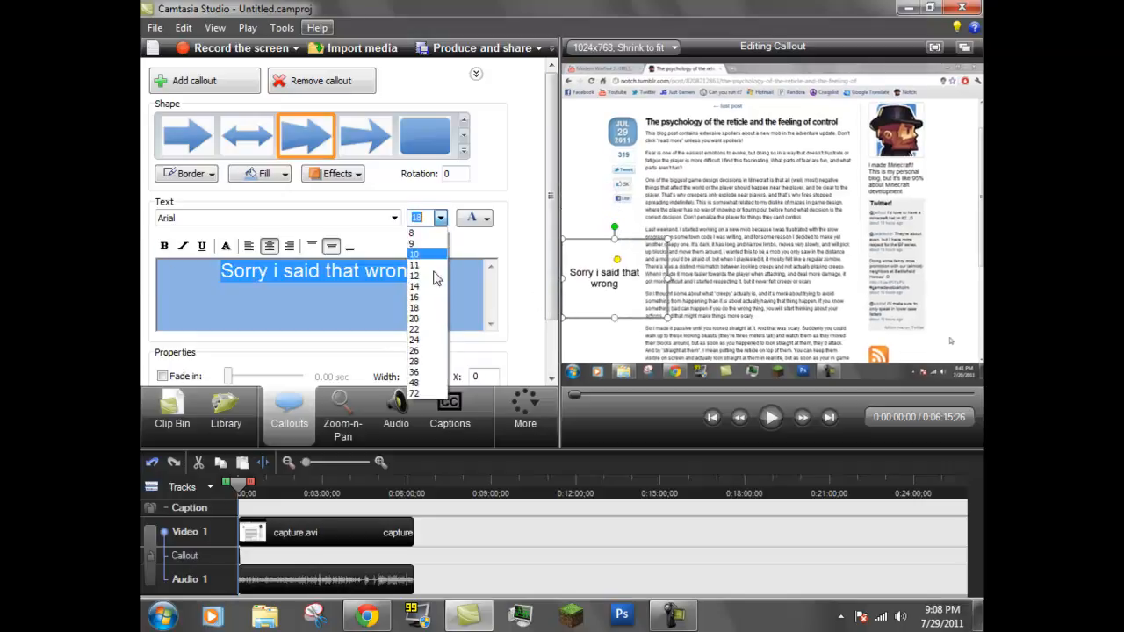
{"action": "left_click", "coordinate": [433, 341]}
{"action": "mouse_move", "coordinate": [636, 319]}
{"action": "left_mouse_down"}
{"action": "mouse_move", "coordinate": [745, 344]}
{"action": "mouse_move", "coordinate": [644, 307]}
{"action": "mouse_move", "coordinate": [632, 314]}
{"action": "left_mouse_up"}
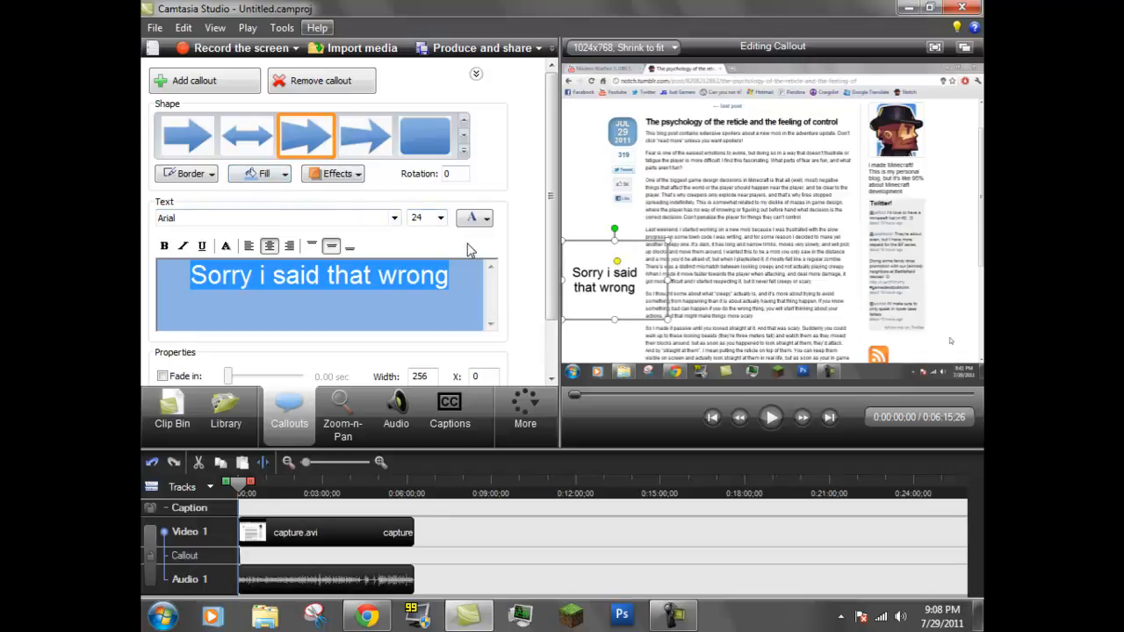
Try the hand-pointer callout shape, shift the callout inward, and change its shape to the one with a yellow-green overlay
{"action": "left_click", "coordinate": [463, 150]}
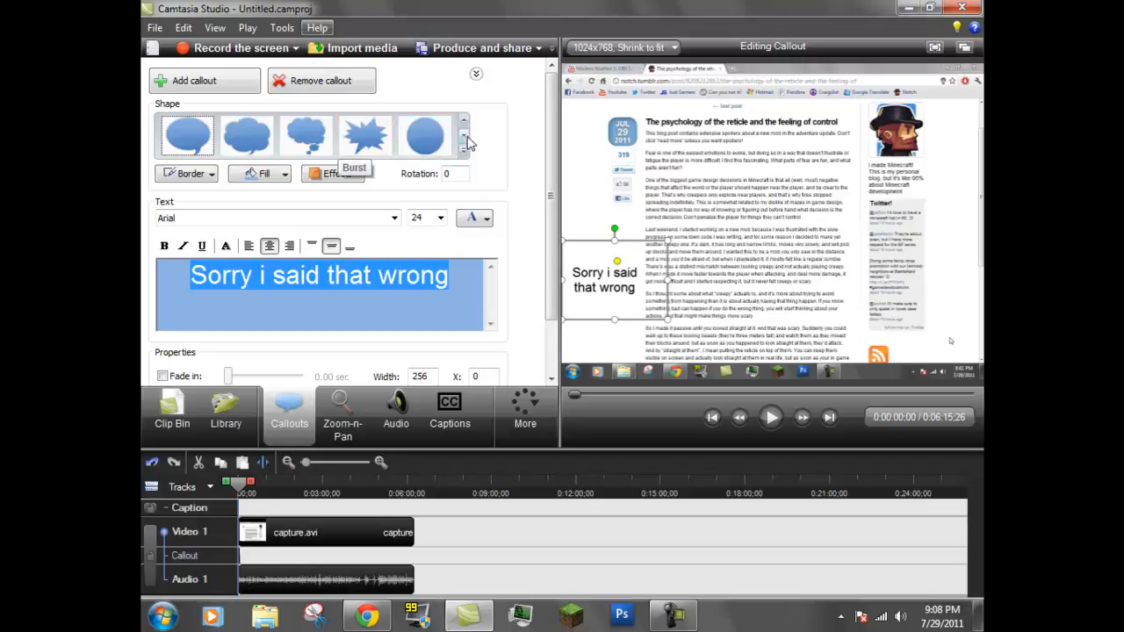
{"action": "left_click", "coordinate": [464, 141]}
{"action": "left_click", "coordinate": [464, 141]}
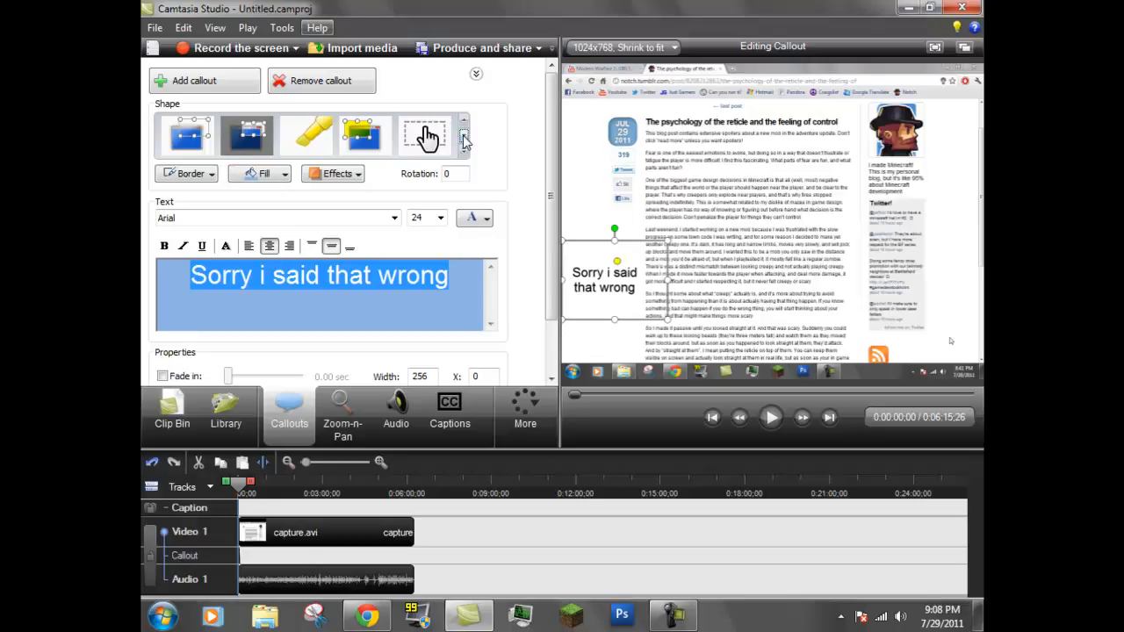
{"action": "left_click", "coordinate": [427, 137]}
{"action": "left_click_drag", "start_coordinate": [571, 291], "coordinate": [618, 291]}
{"action": "left_click", "coordinate": [468, 273]}
{"action": "left_click", "coordinate": [363, 136]}
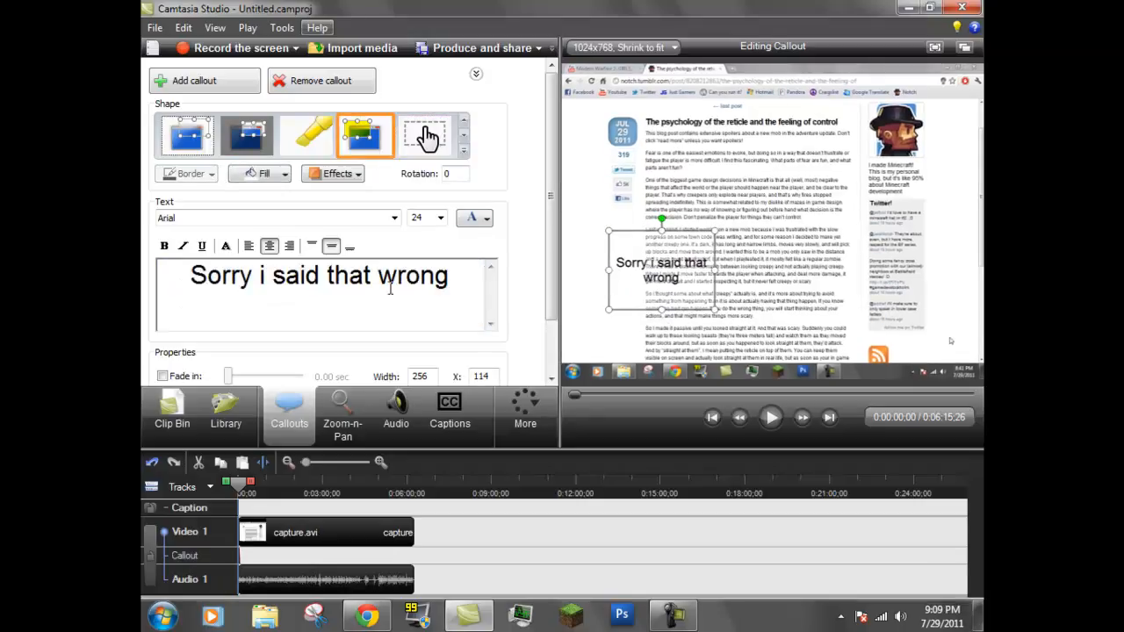
Add a second callout, place it above the "Sorry i said that wrong" text, and give it the yellow highlighter shape
{"action": "left_click", "coordinate": [203, 80]}
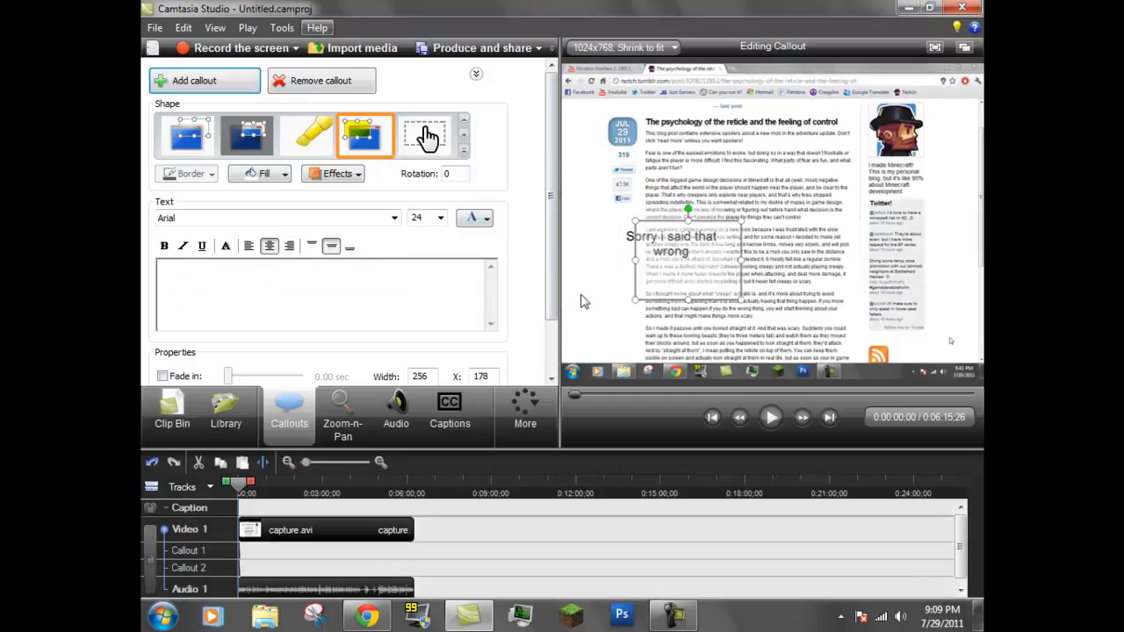
{"action": "left_click_drag", "start_coordinate": [682, 252], "coordinate": [658, 193]}
{"action": "left_click", "coordinate": [326, 151]}
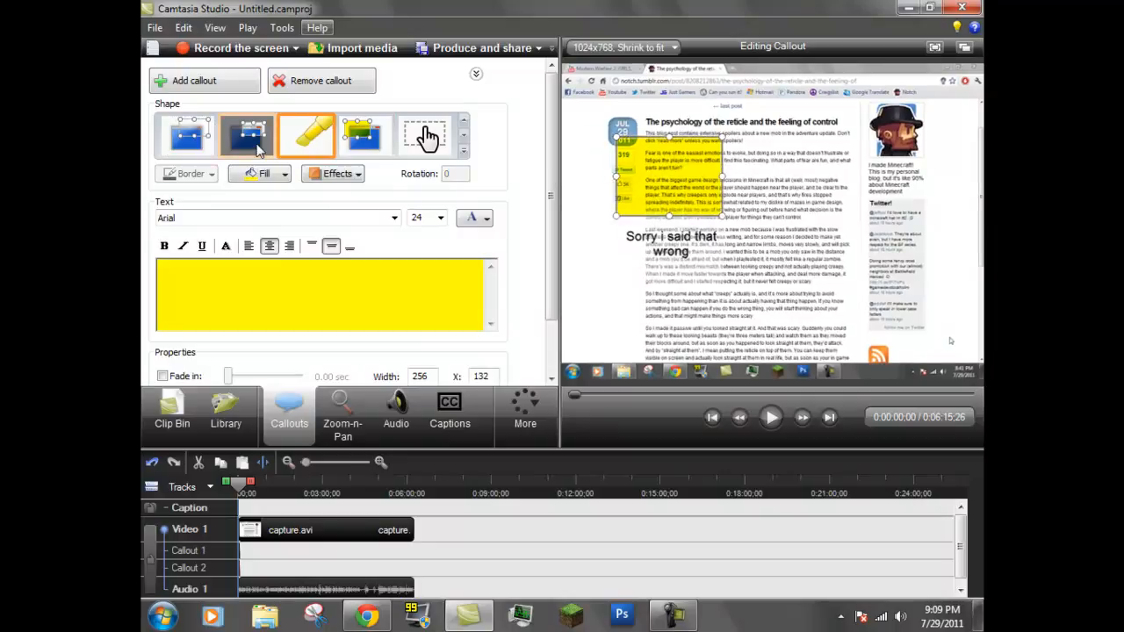
Change the yellow highlighter callout to the spotlight shape and move it to about X 254, Y 230 on the page
{"action": "left_click", "coordinate": [256, 151]}
{"action": "left_click_drag", "start_coordinate": [660, 197], "coordinate": [790, 221]}
{"action": "left_click", "coordinate": [217, 88]}
{"action": "left_click", "coordinate": [297, 83]}
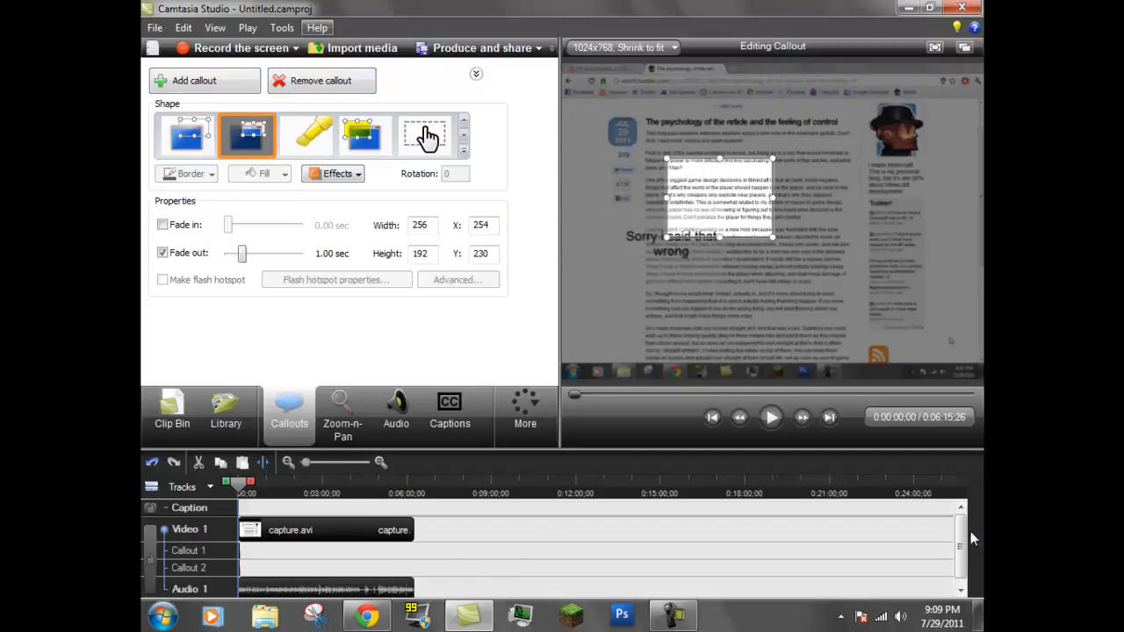
{"action": "scroll", "coordinate": [393, 544], "scroll_direction": "down", "scroll_amount": 1}
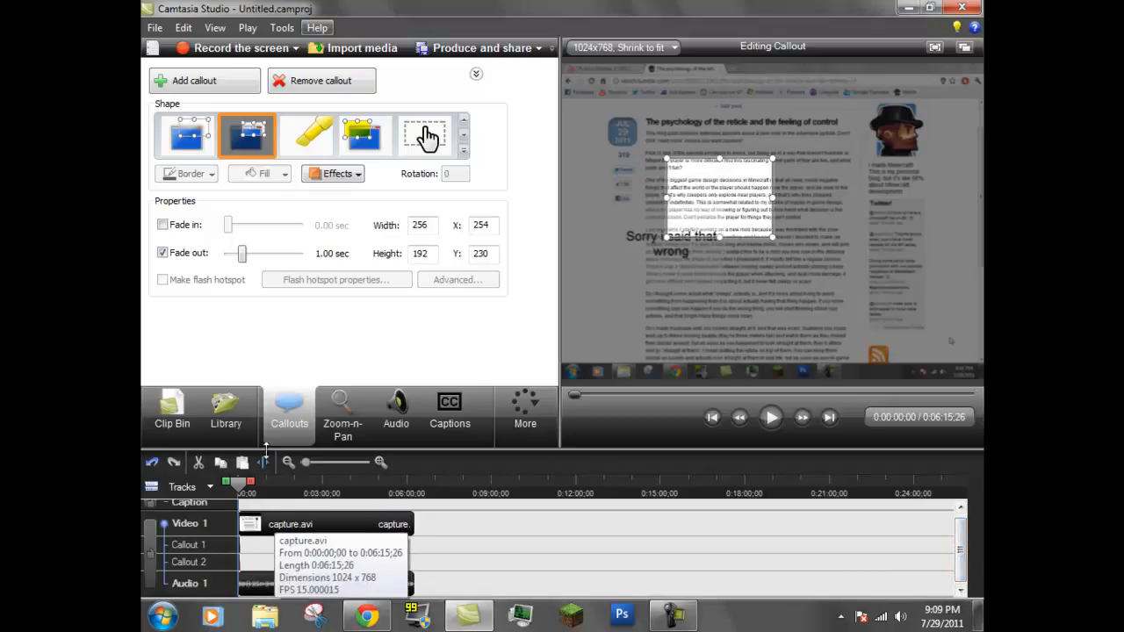
Remove the spotlight callout and the "Sorry i said that wrong" callout
{"action": "left_click", "coordinate": [293, 90]}
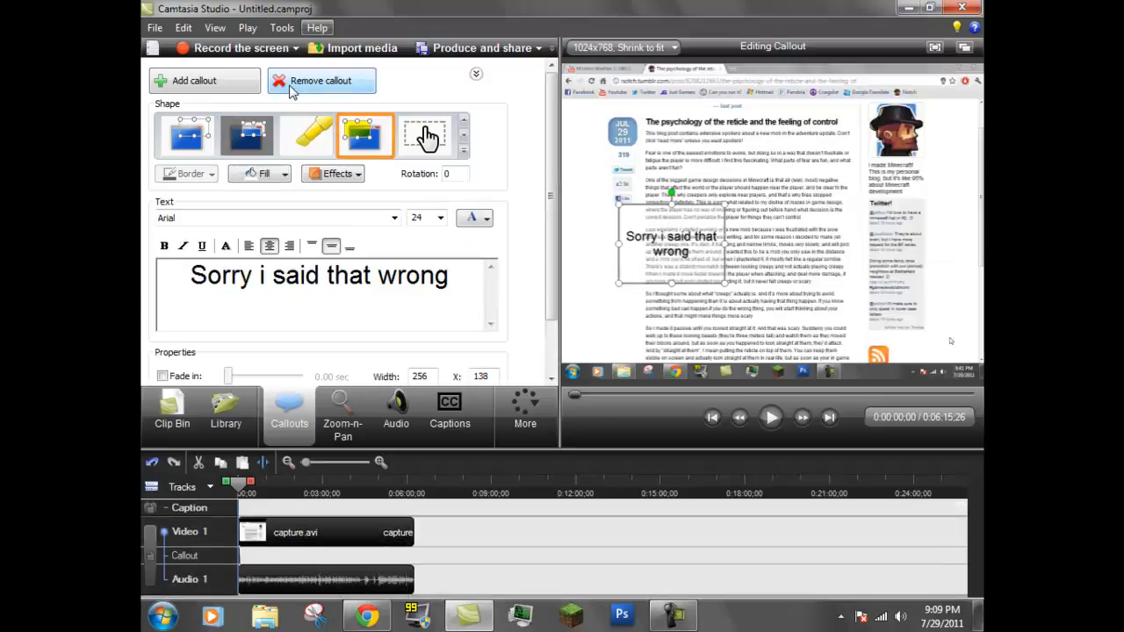
{"action": "left_click", "coordinate": [290, 85]}
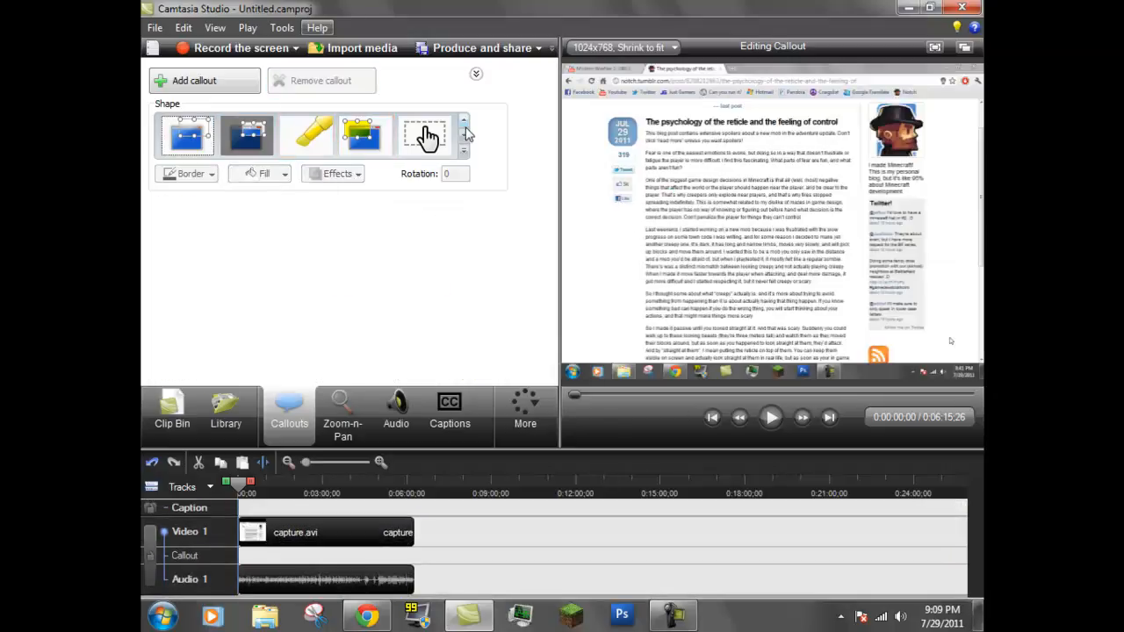
Add a keystroke callout and set its keystroke to Y
{"action": "left_click", "coordinate": [465, 123]}
{"action": "left_click", "coordinate": [465, 122]}
{"action": "left_click", "coordinate": [465, 122]}
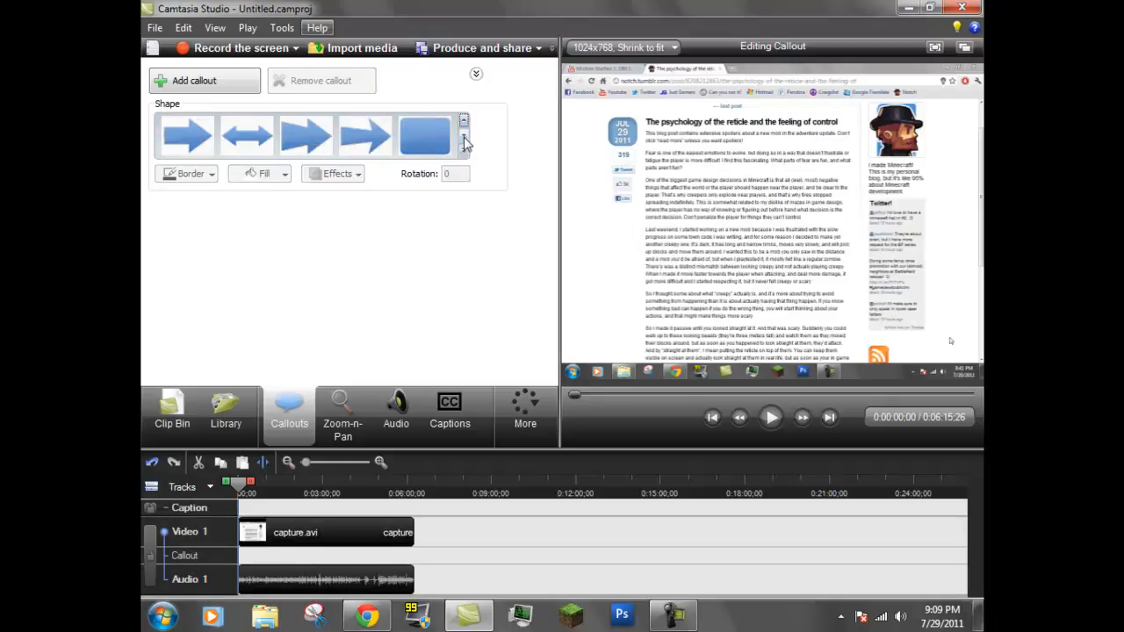
{"action": "left_click", "coordinate": [464, 149]}
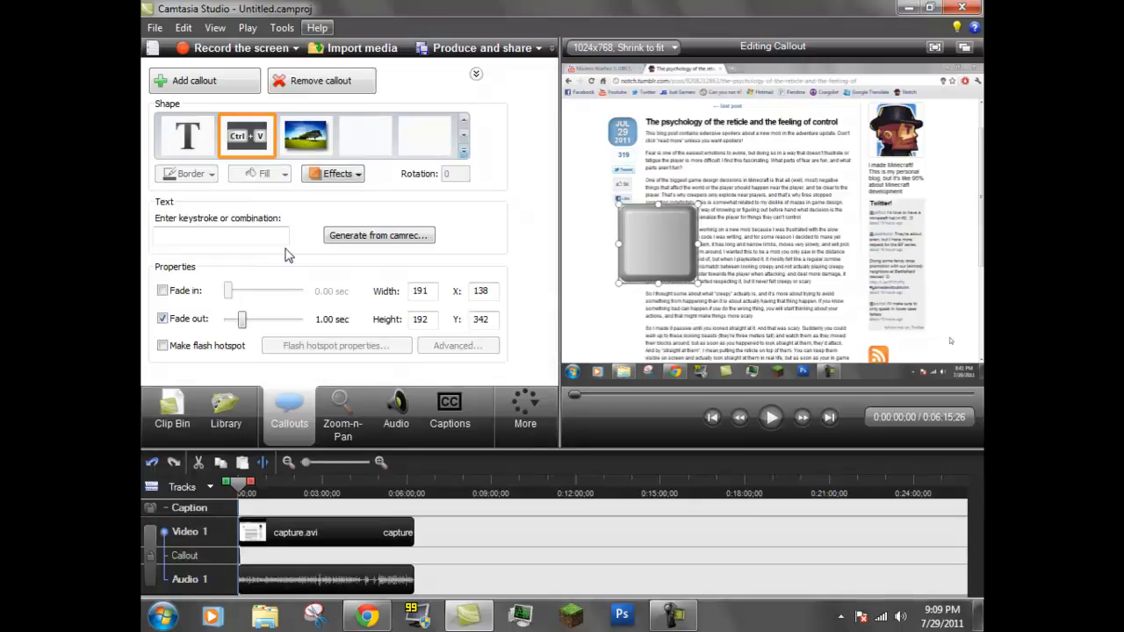
{"action": "left_click", "coordinate": [247, 234]}
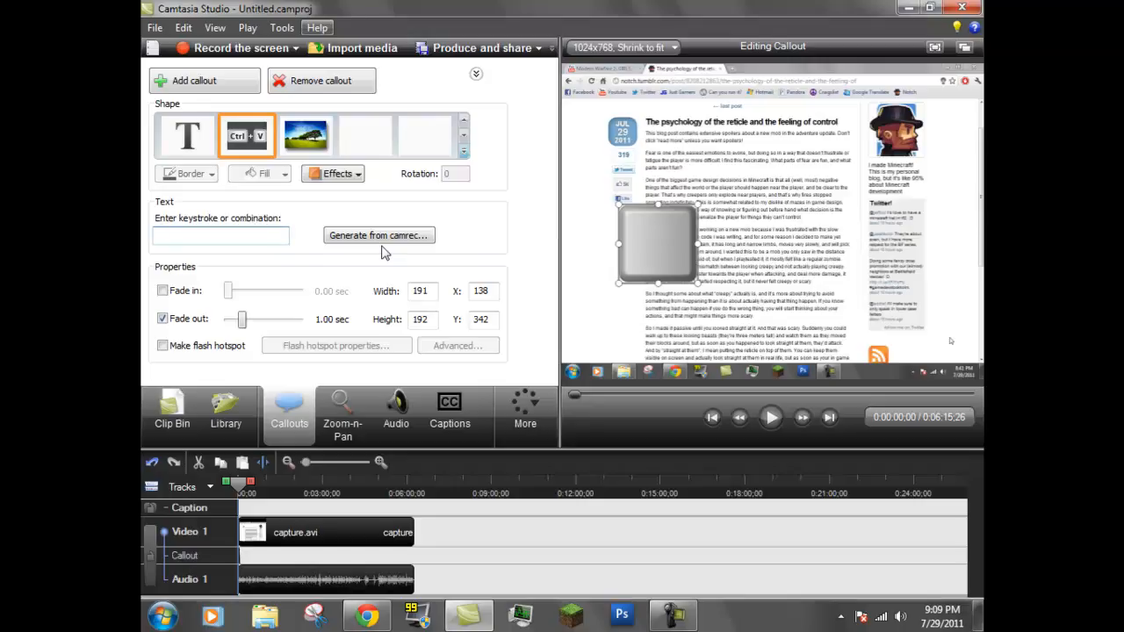
{"action": "key", "text": "y"}
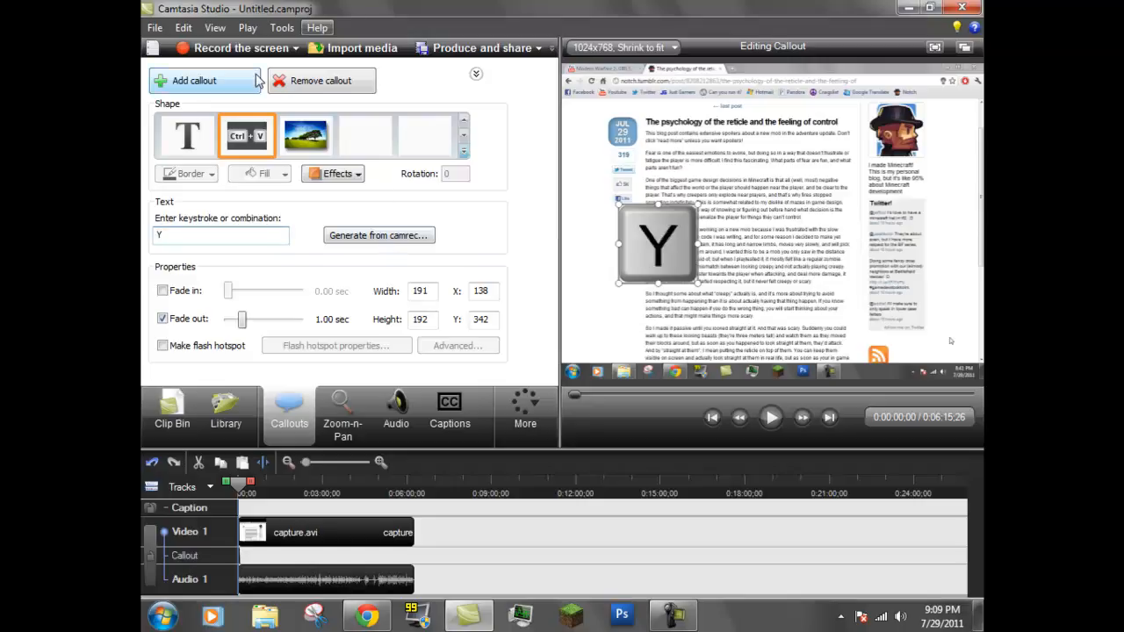
Add a second keystroke callout and set its keystroke to Backspace
{"action": "left_click", "coordinate": [186, 81]}
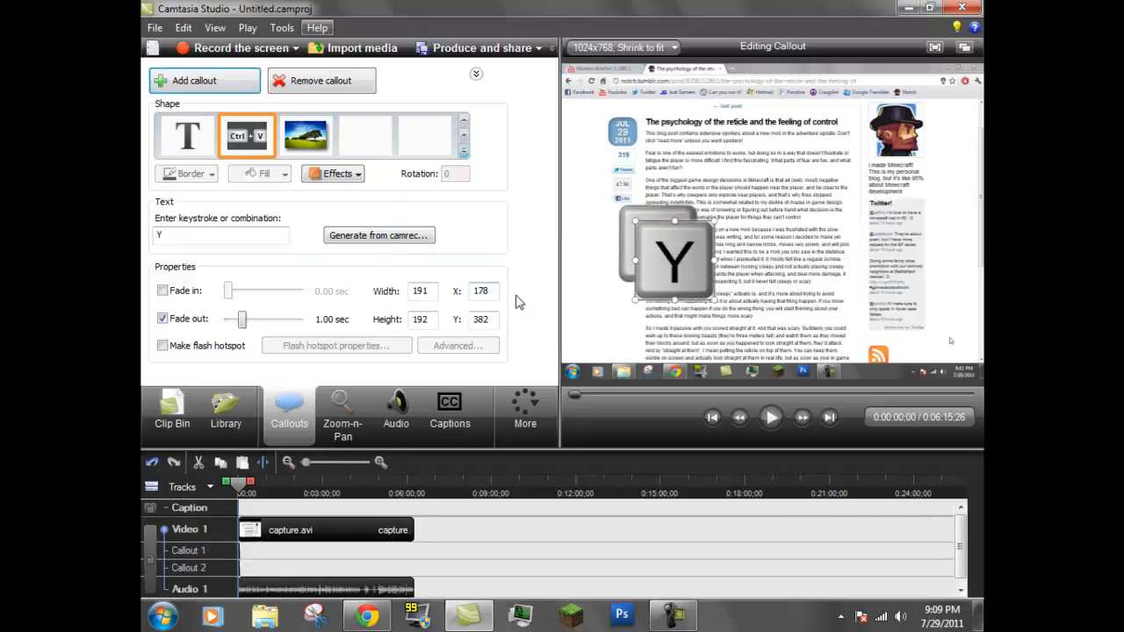
{"action": "left_click_drag", "start_coordinate": [262, 237], "coordinate": [145, 241]}
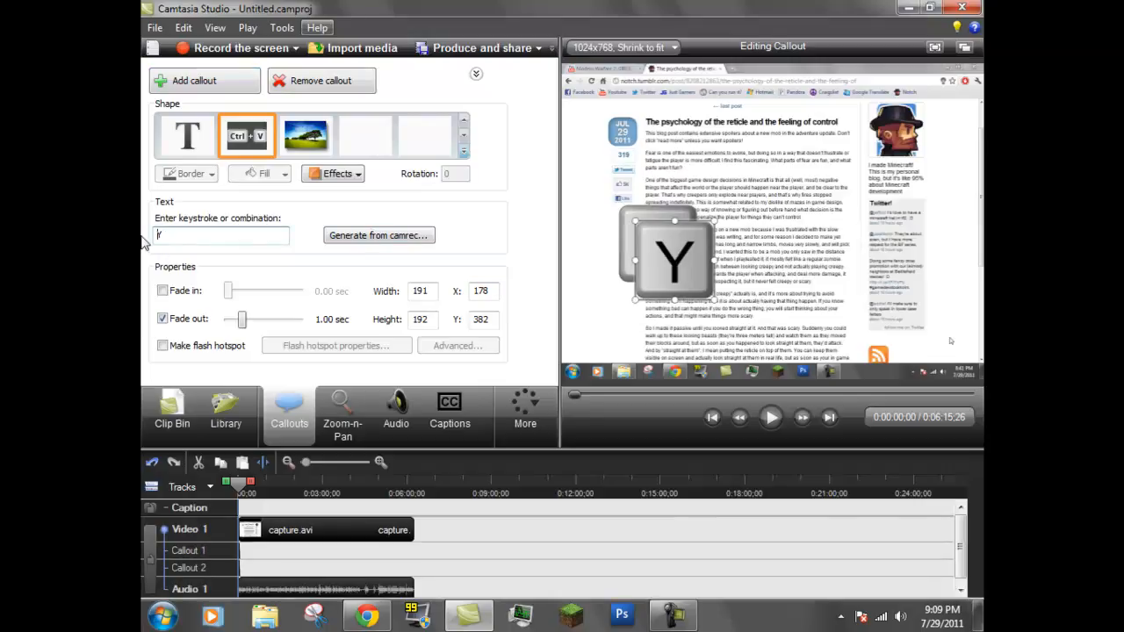
{"action": "key", "text": "Right"}
{"action": "key", "text": "BackSpace"}
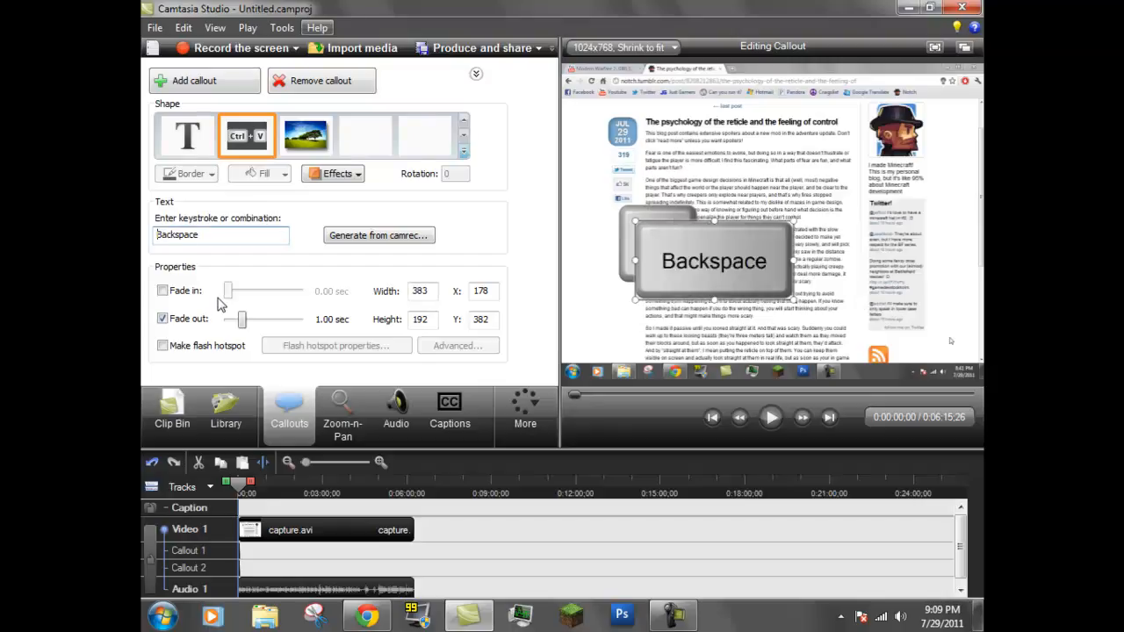
Try other keystrokes ending with Space on the second keystroke callout, and remove both keystroke callouts
{"action": "key", "text": "k"}
{"action": "key", "text": "h"}
{"action": "key", "text": "s"}
{"action": "key", "text": "h"}
{"action": "key", "text": "s"}
{"action": "key", "text": "p"}
{"action": "key", "text": "f"}
{"action": "key", "text": "space"}
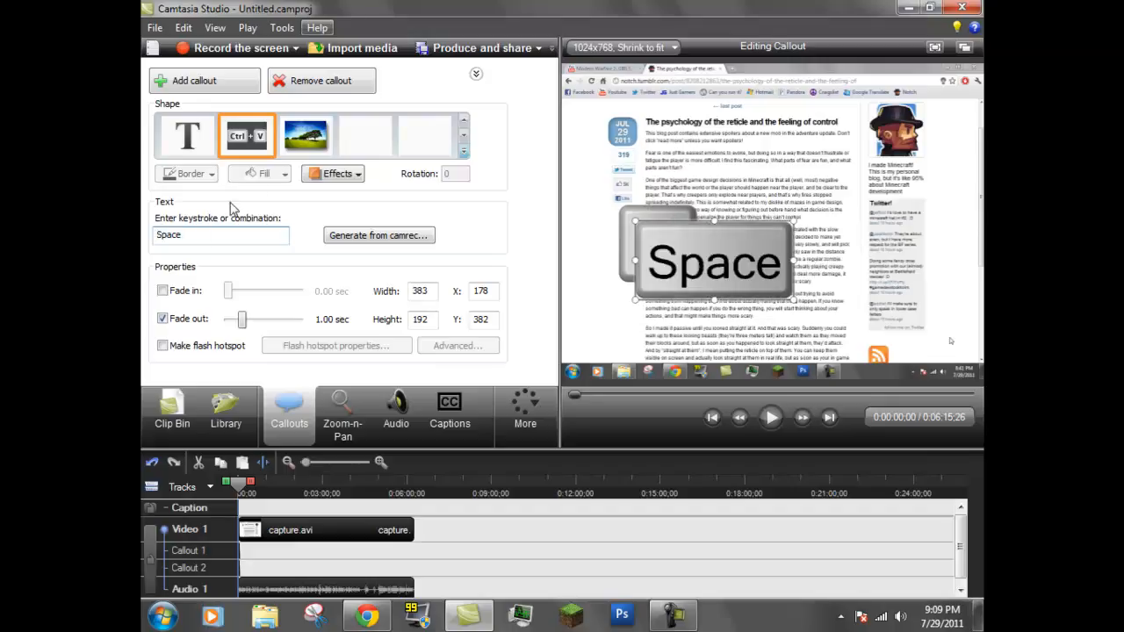
{"action": "left_click", "coordinate": [302, 82]}
{"action": "left_click", "coordinate": [304, 84]}
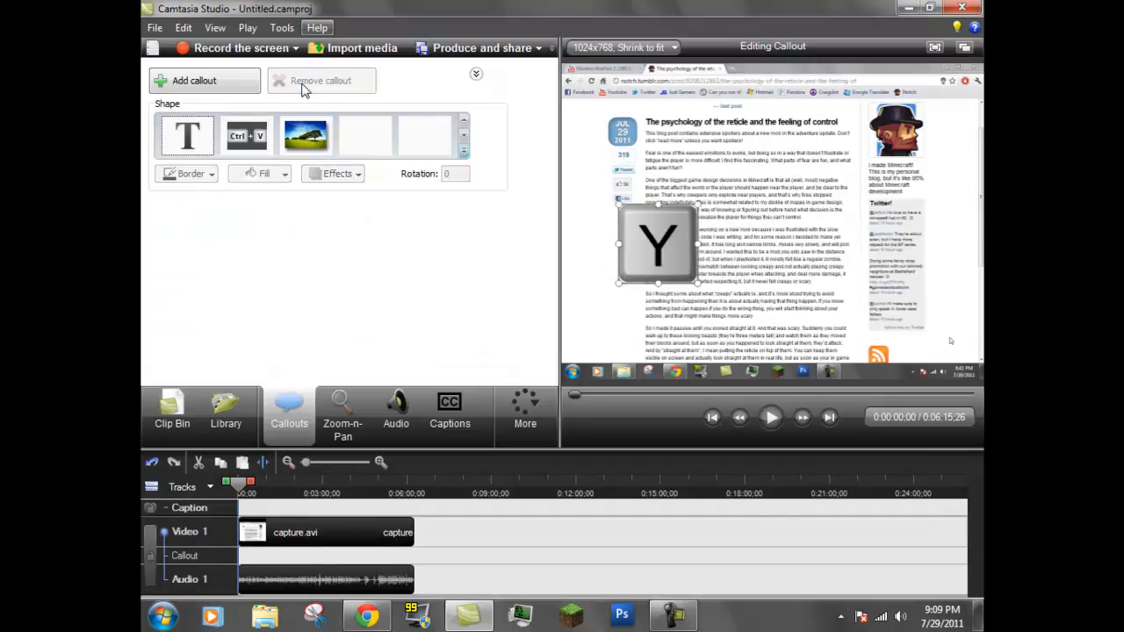
Open the image file selection for an image callout, dismiss it, and browse the available callout shapes
{"action": "left_click", "coordinate": [306, 136]}
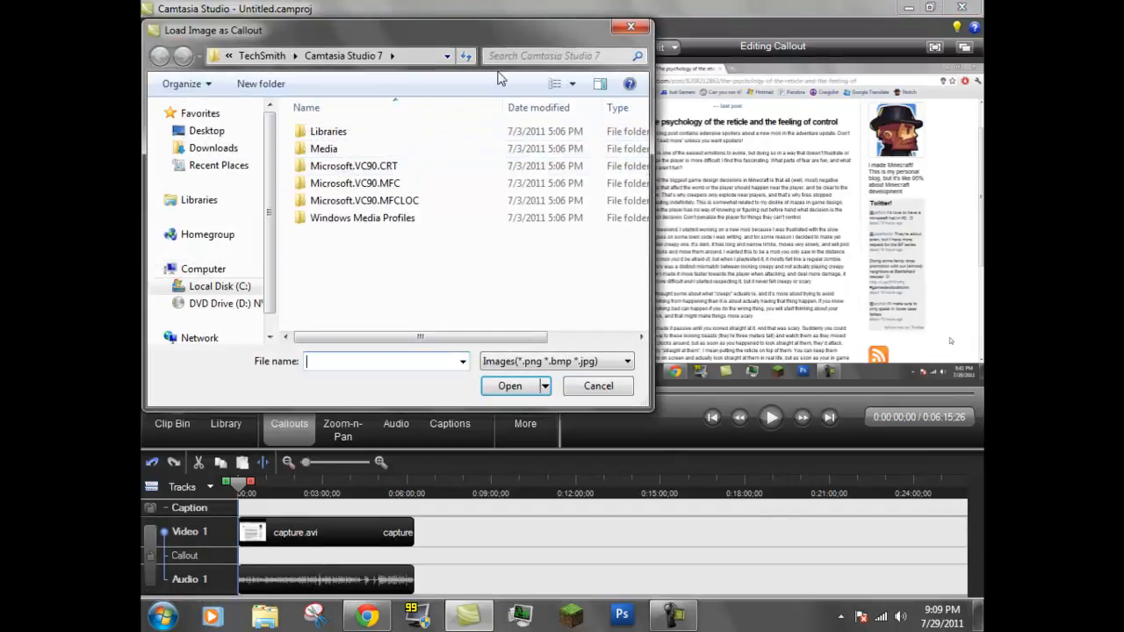
{"action": "left_click", "coordinate": [629, 29]}
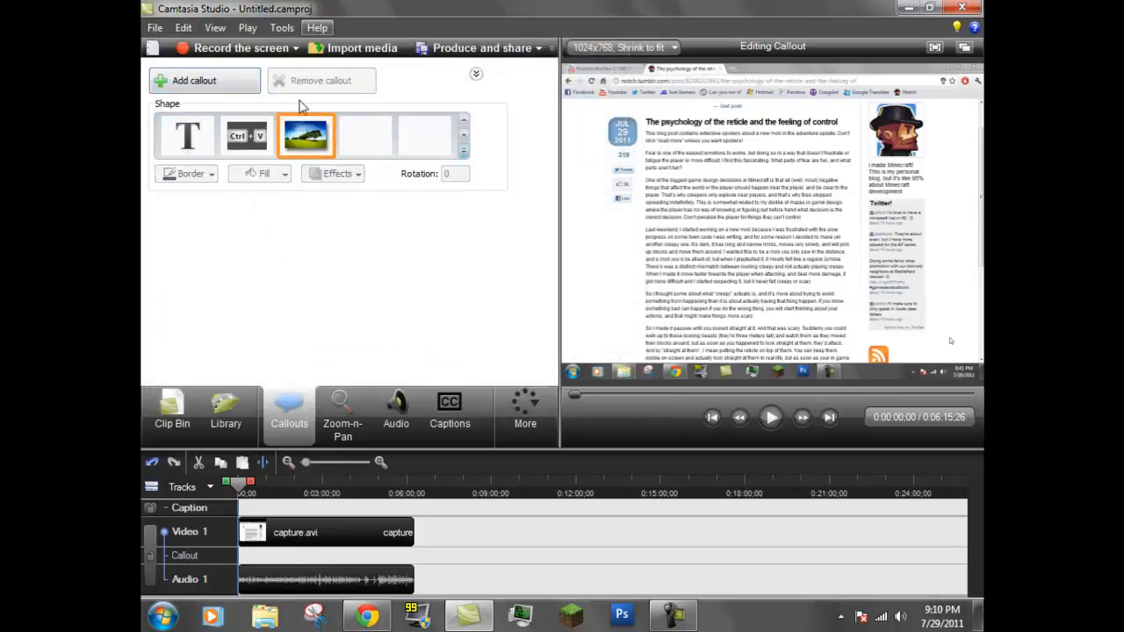
{"action": "left_click", "coordinate": [465, 135]}
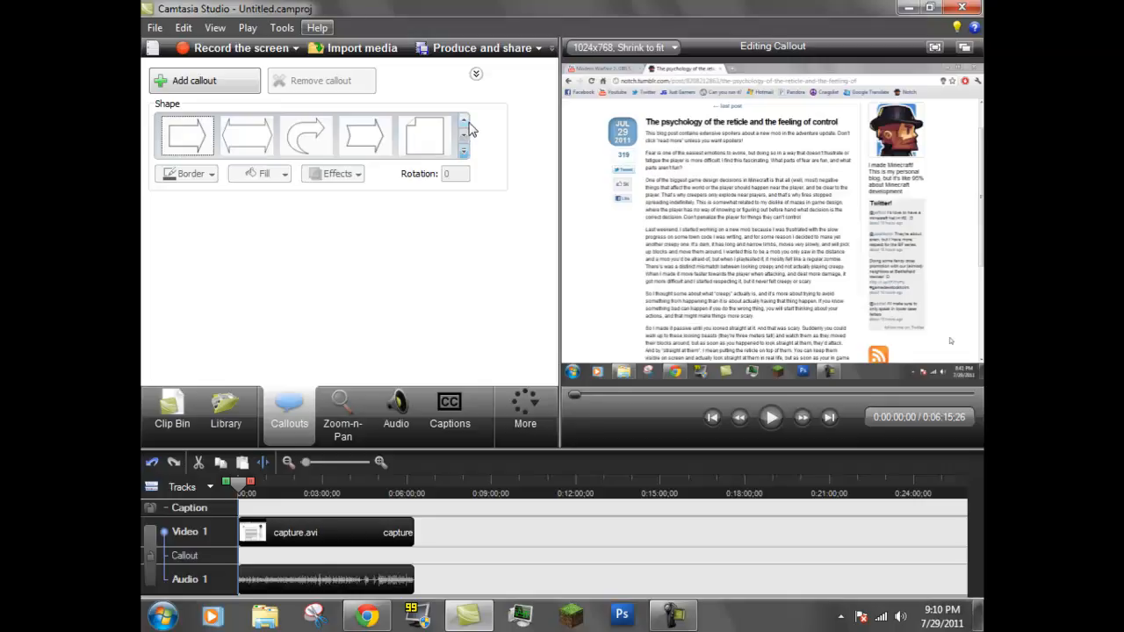
{"action": "left_click", "coordinate": [466, 125]}
{"action": "left_click", "coordinate": [466, 124]}
{"action": "left_click", "coordinate": [466, 124]}
{"action": "left_click", "coordinate": [465, 125]}
{"action": "left_click", "coordinate": [465, 124]}
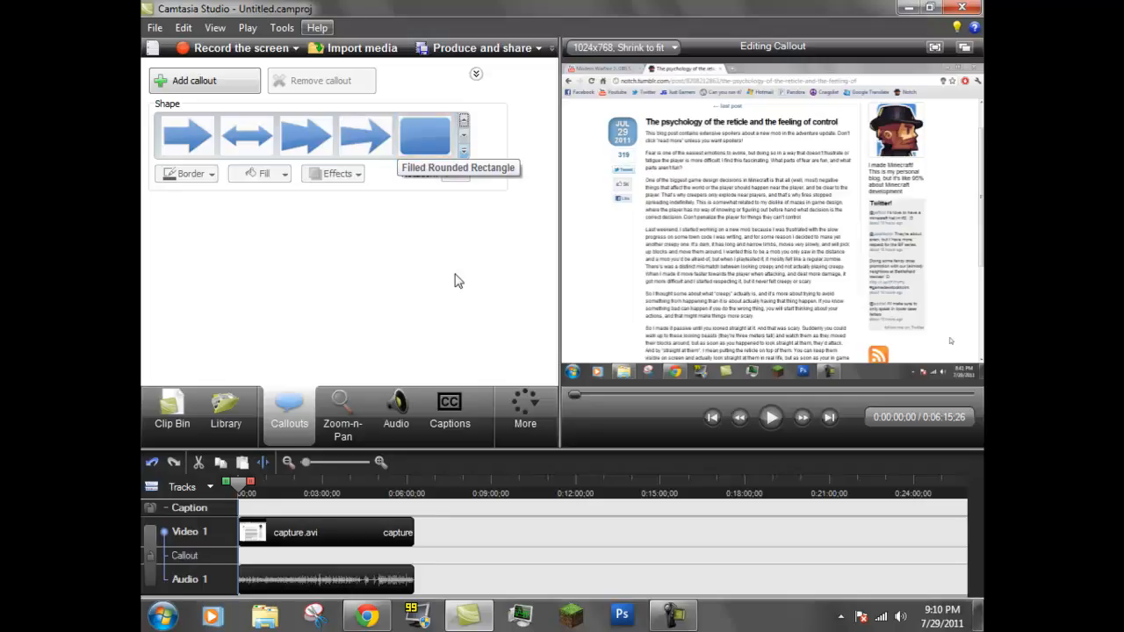
Bring up the screen recorder window to check the recording duration, and minimize it again
{"action": "left_click", "coordinate": [673, 615]}
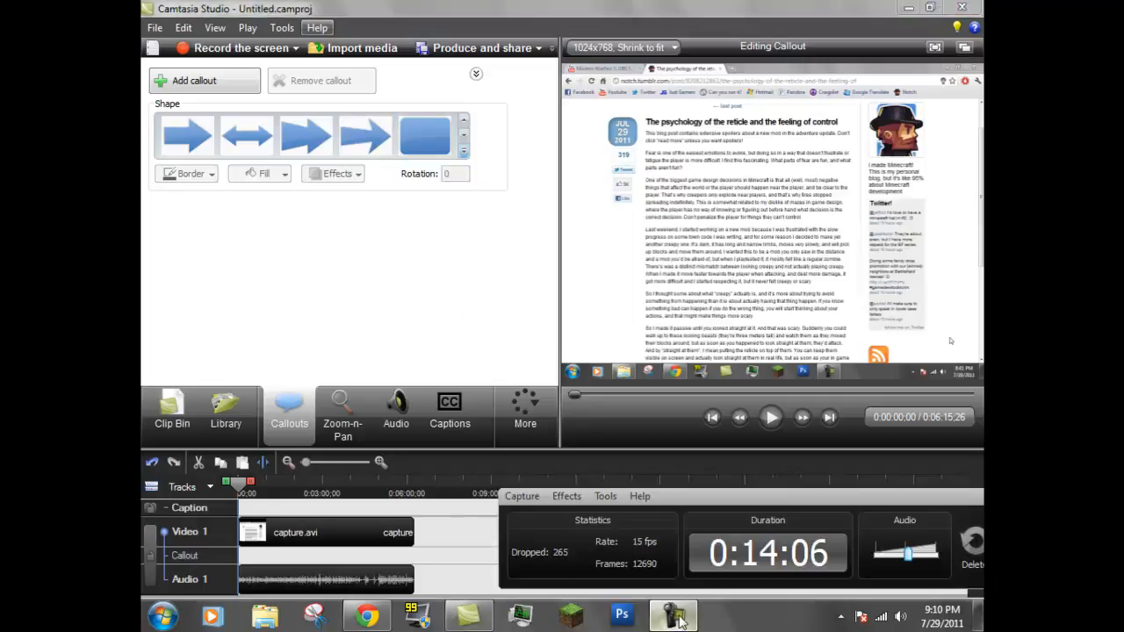
{"action": "left_click_drag", "start_coordinate": [801, 502], "coordinate": [597, 346]}
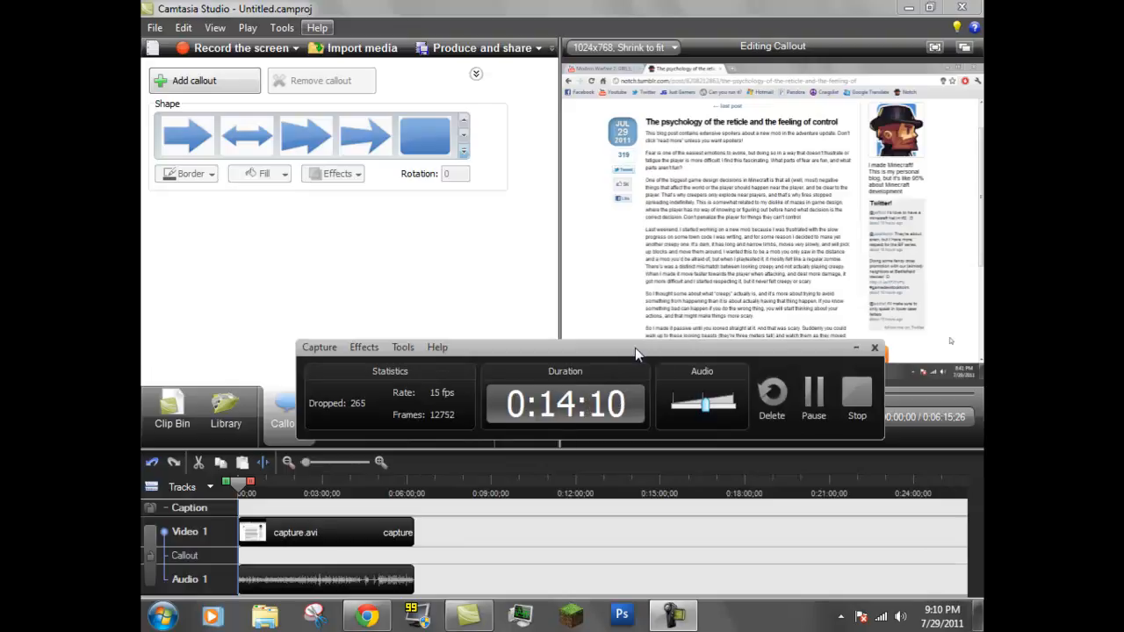
{"action": "left_click", "coordinate": [857, 351]}
View the Quizzing options and check the list of additional editing features
{"action": "left_click", "coordinate": [526, 411]}
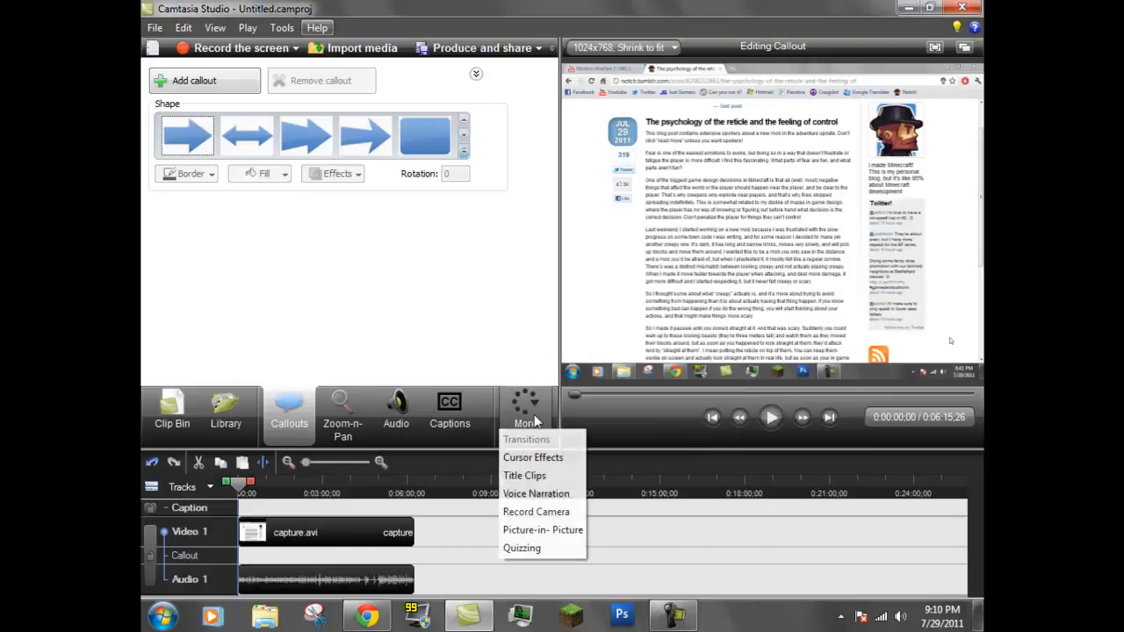
{"action": "left_click", "coordinate": [542, 550]}
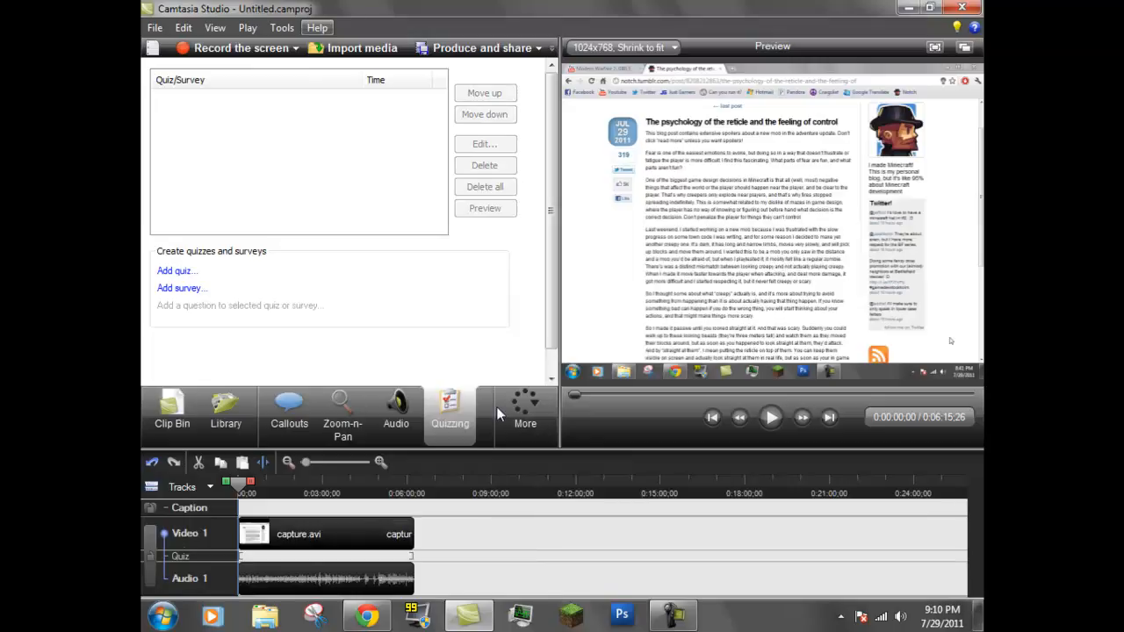
{"action": "left_click", "coordinate": [524, 422]}
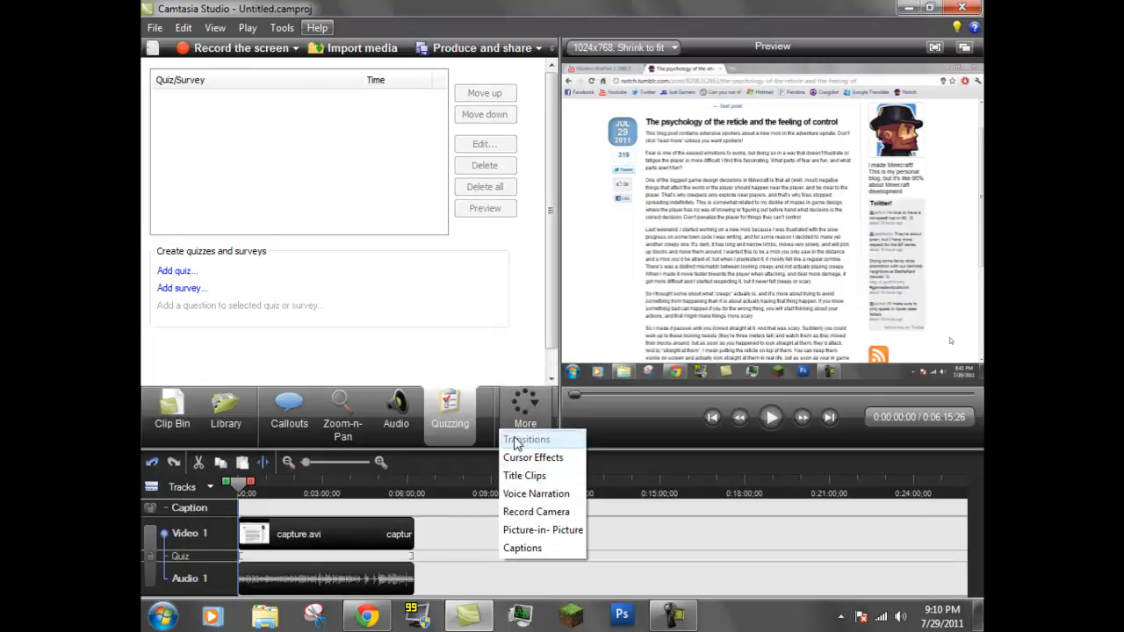
{"action": "left_click", "coordinate": [462, 534]}
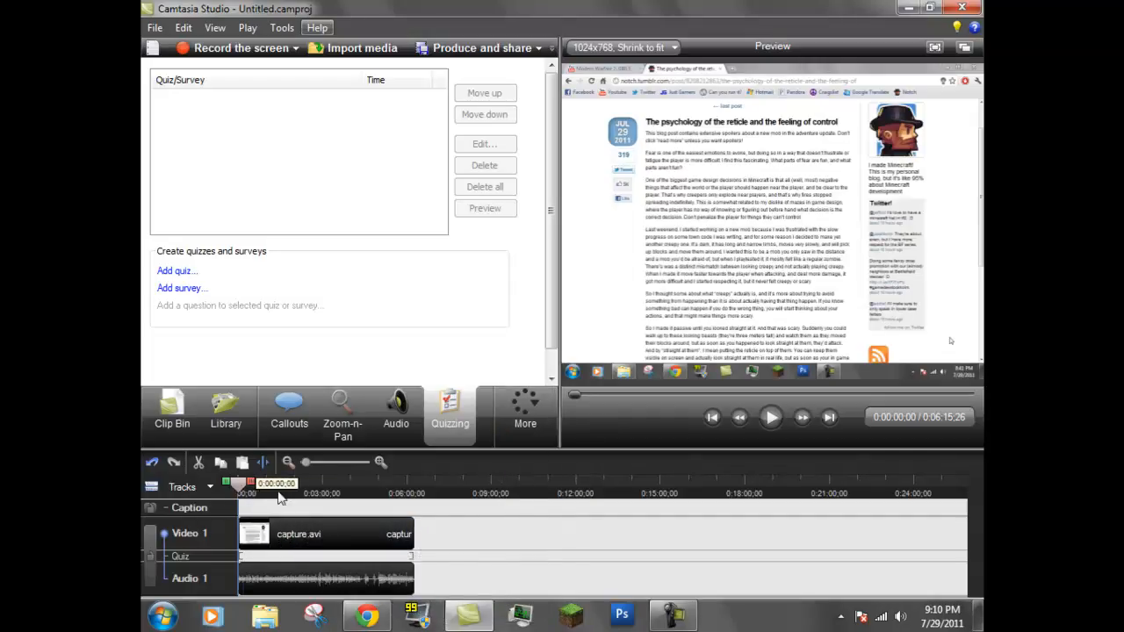
Split the capture.avi clip at about 0:02:13;10 on the timeline
{"action": "left_click_drag", "start_coordinate": [242, 488], "coordinate": [300, 488]}
{"action": "right_click", "coordinate": [332, 548]}
{"action": "left_click", "coordinate": [369, 471]}
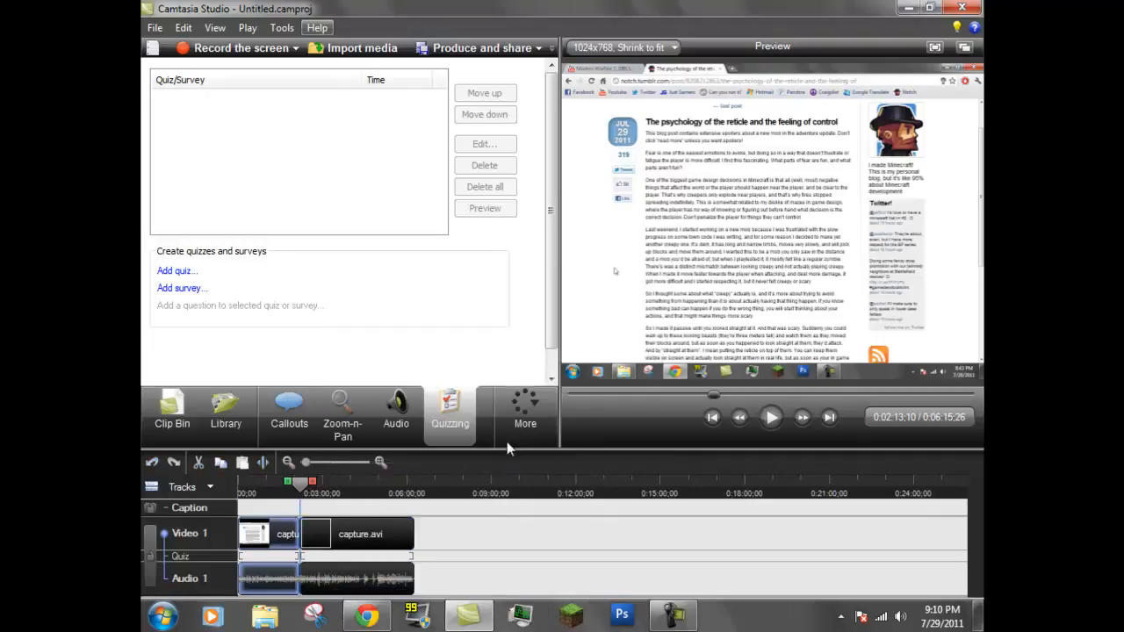
Add a Fade through black transition between the two capture.avi clips
{"action": "left_click", "coordinate": [526, 411]}
{"action": "left_click", "coordinate": [529, 439]}
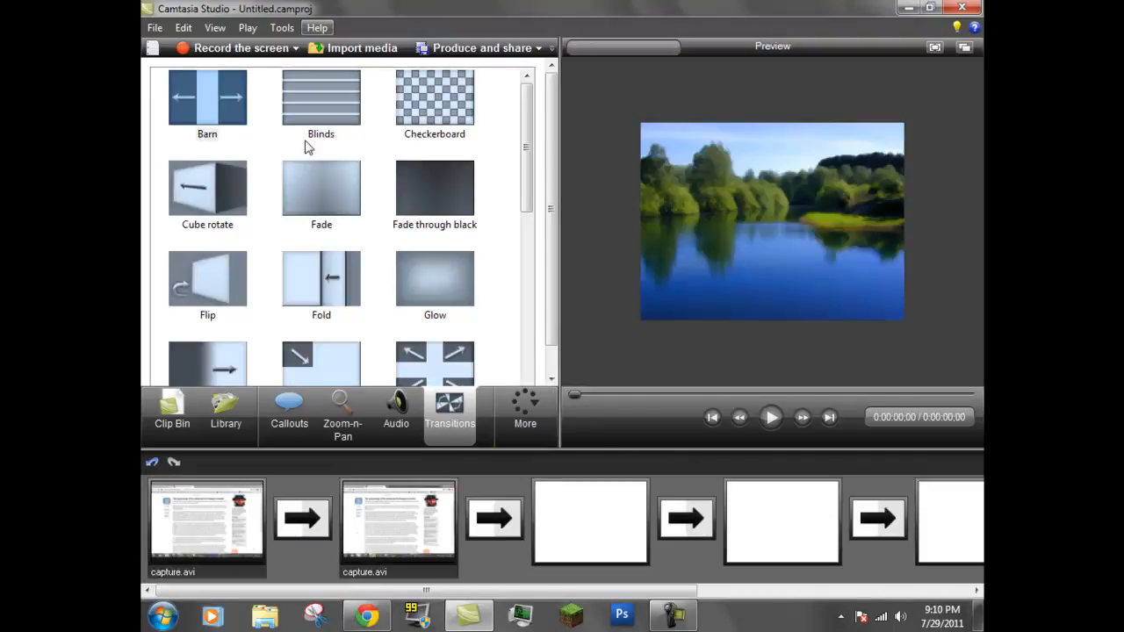
{"action": "left_click_drag", "start_coordinate": [445, 220], "coordinate": [306, 516]}
Play the video from the first clip to preview the transition, pause it, and return to the Clip Bin
{"action": "left_click", "coordinate": [232, 507]}
{"action": "left_click", "coordinate": [773, 419]}
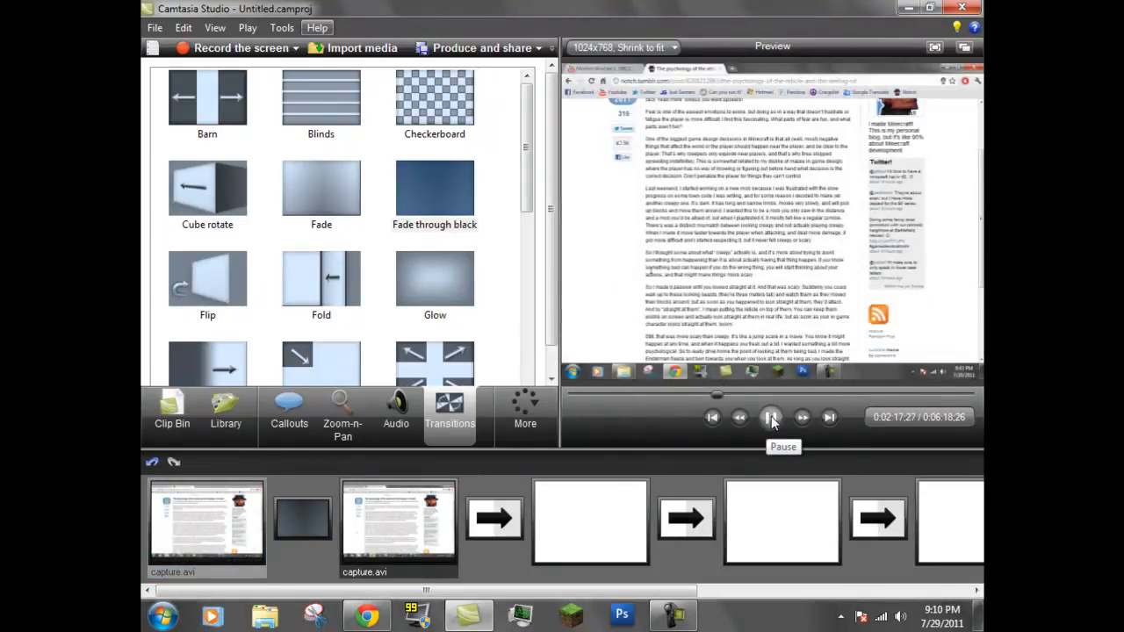
{"action": "left_click", "coordinate": [773, 420]}
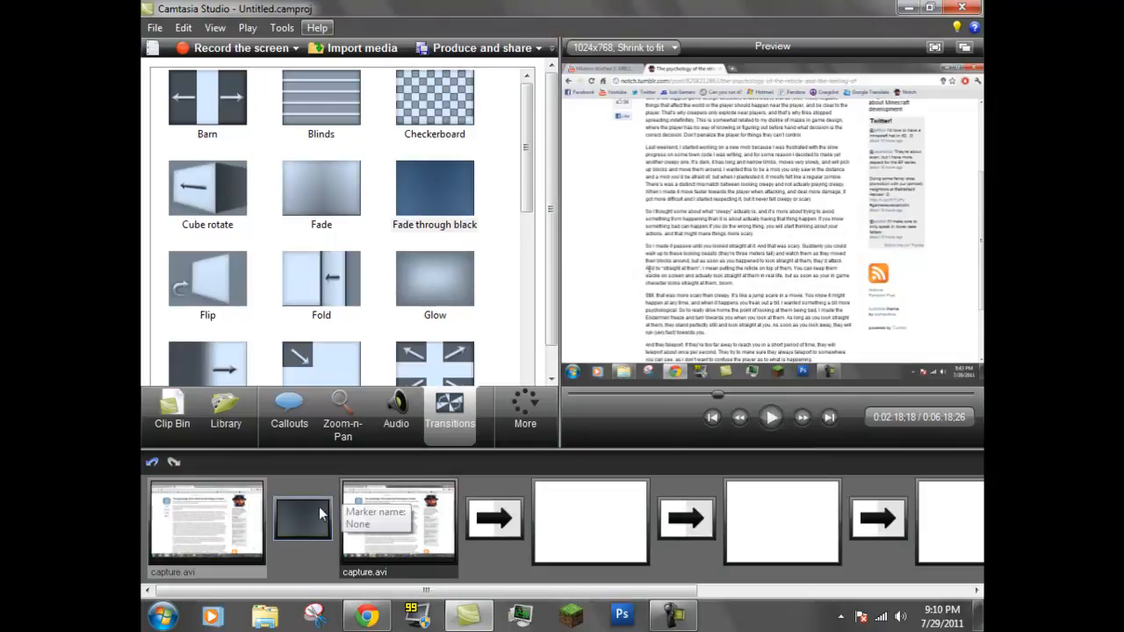
{"action": "left_click", "coordinate": [173, 411]}
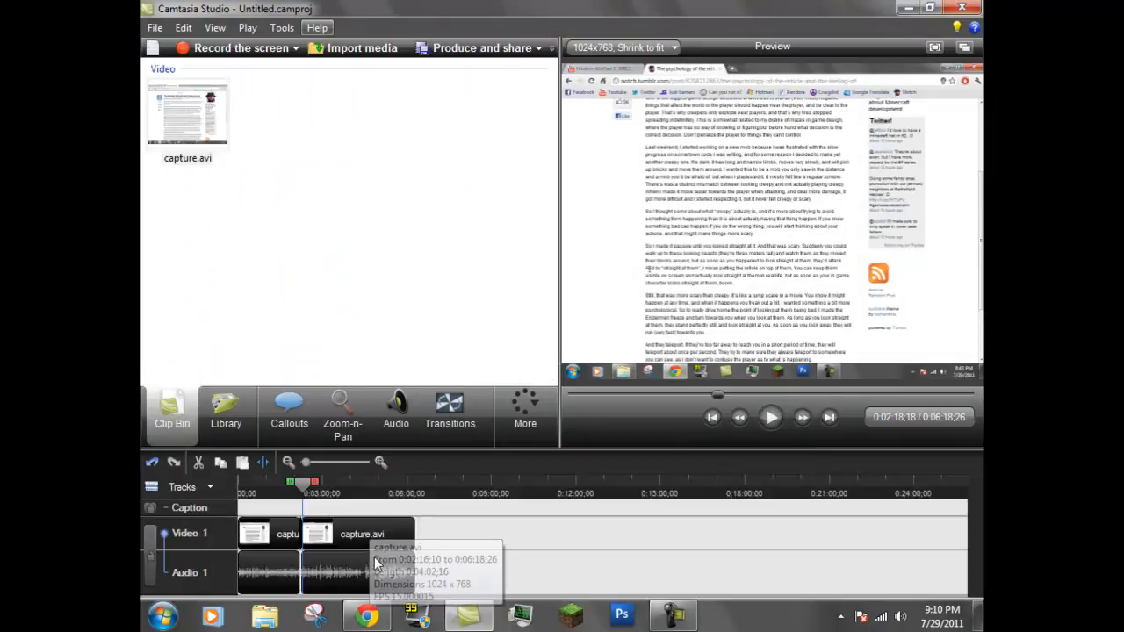